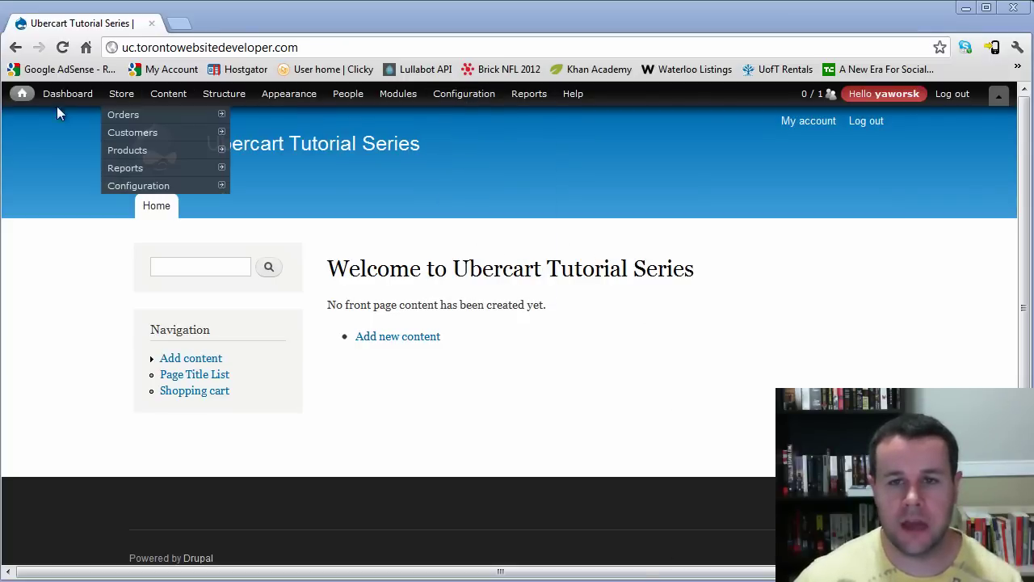
Open the Site information settings and select the existing site name text.
mouse_move(482, 106)
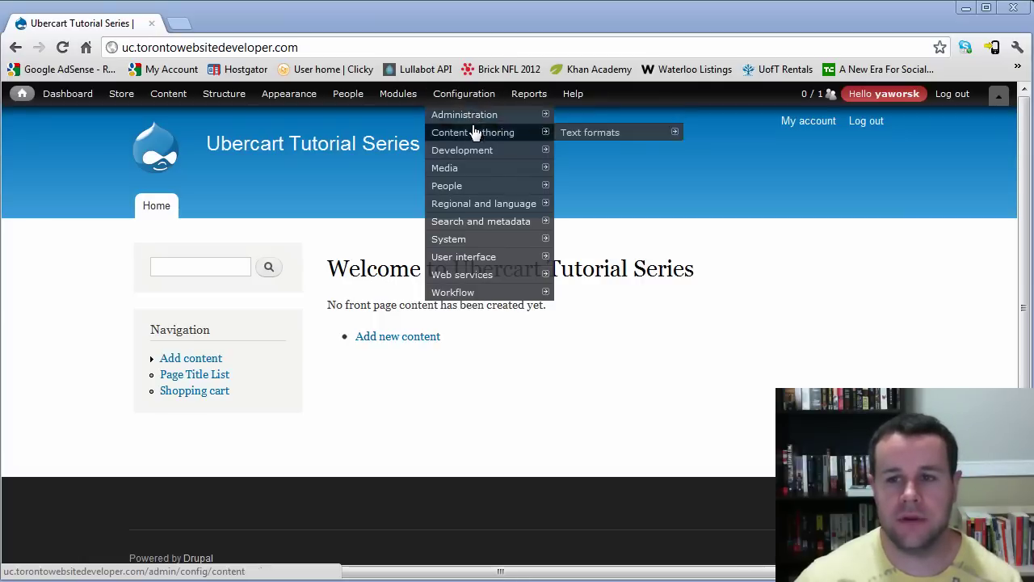
mouse_move(489, 256)
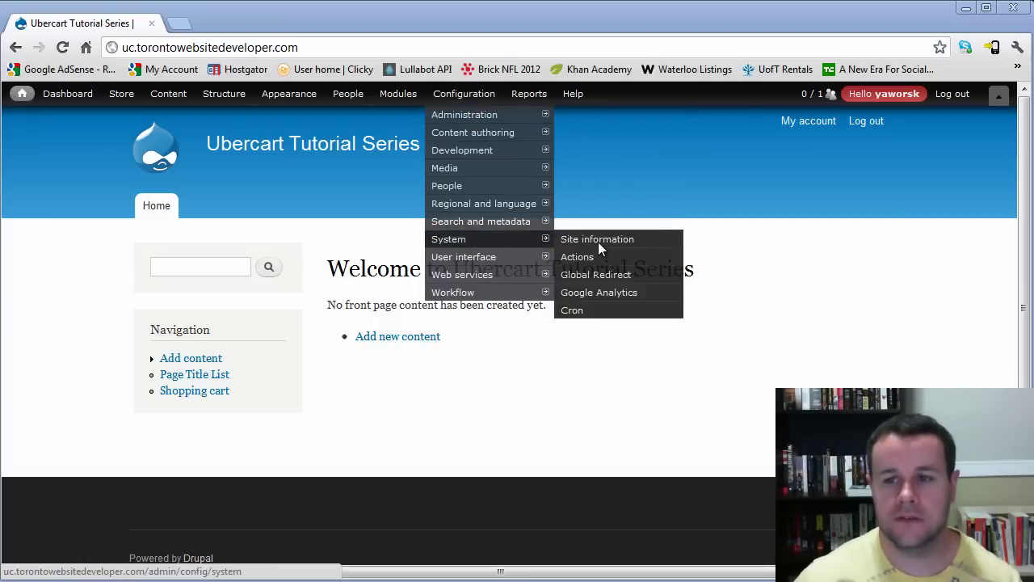
click(598, 241)
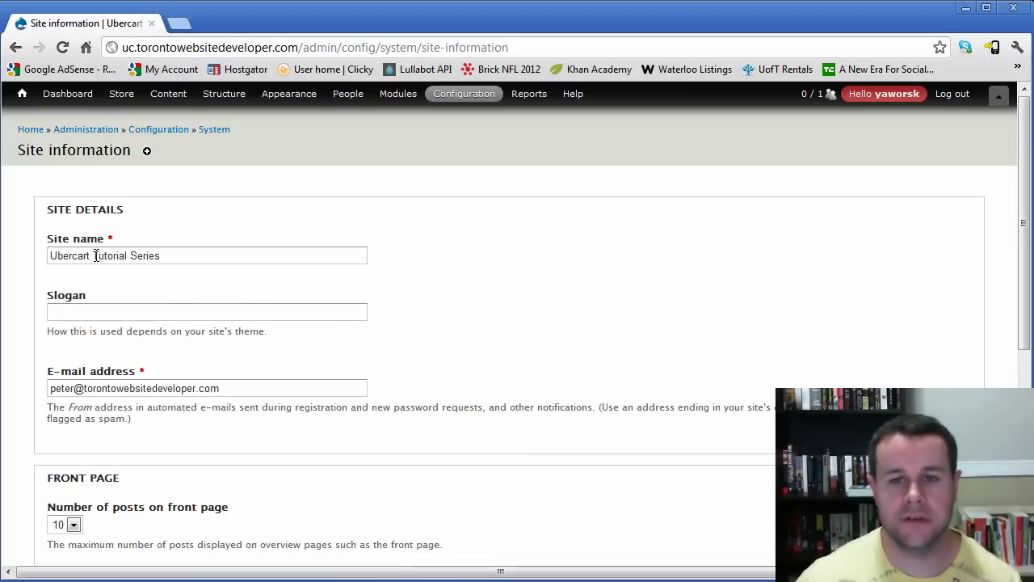
drag(52, 257, 202, 260)
click(196, 257)
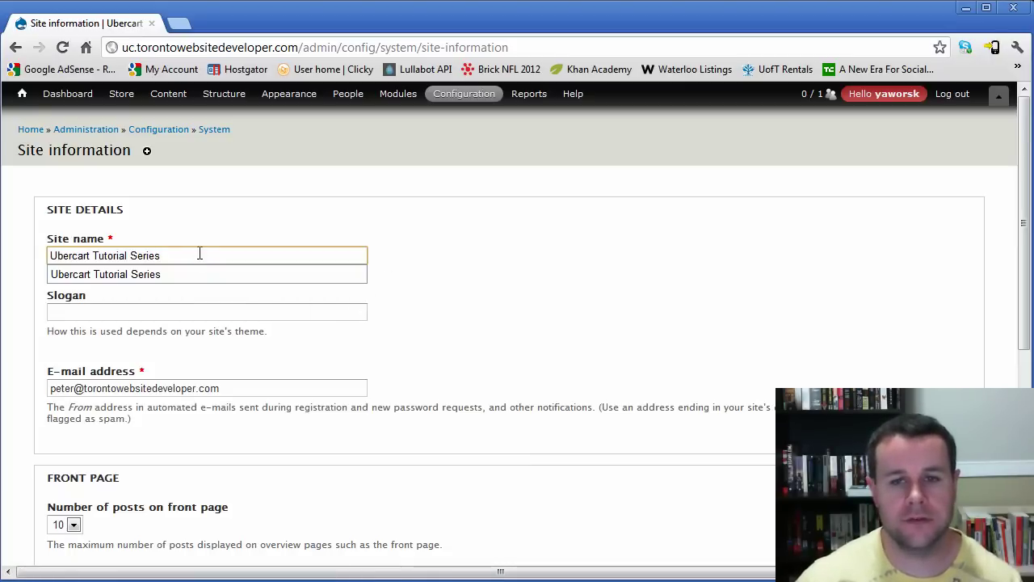
key(Escape)
Move through the Slogan and site E-mail address fields.
click(121, 310)
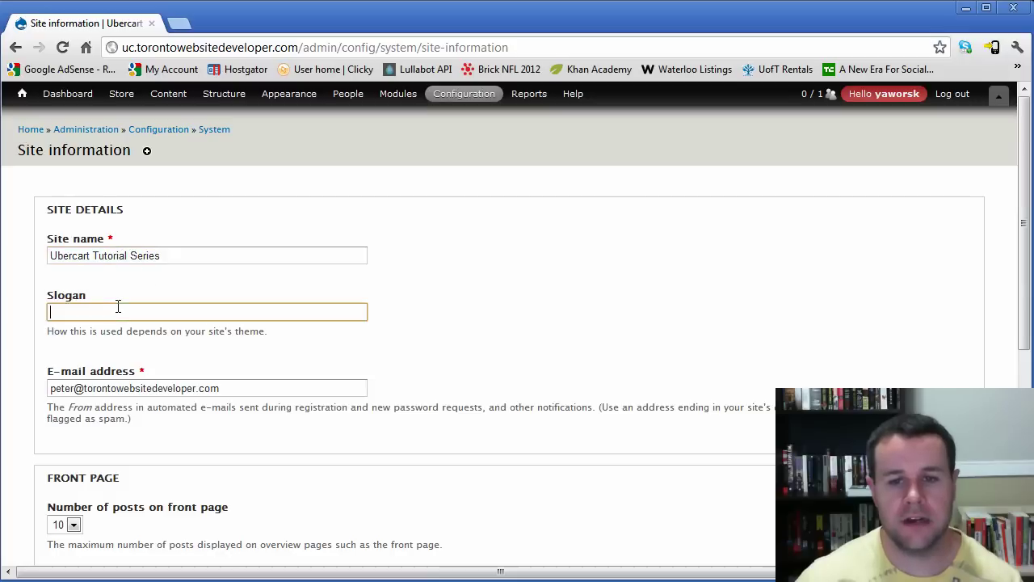
scroll(369, 367, down, 2)
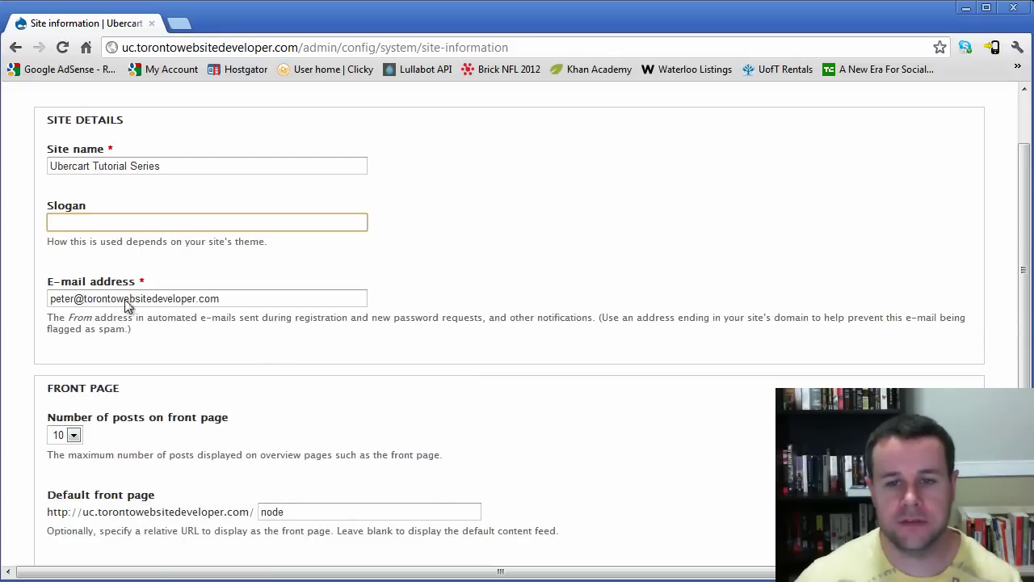
click(129, 302)
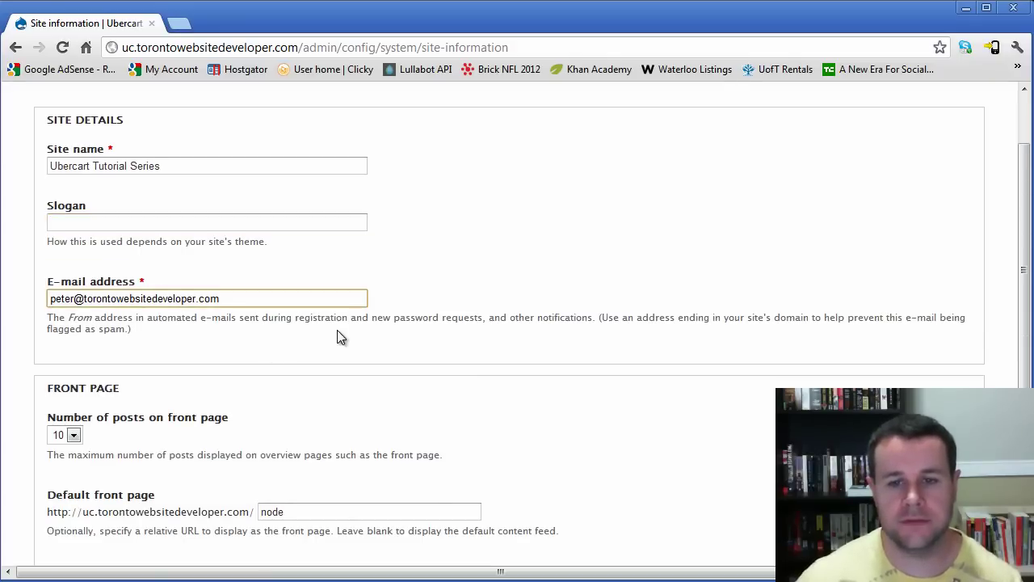
scroll(339, 337, down, 3)
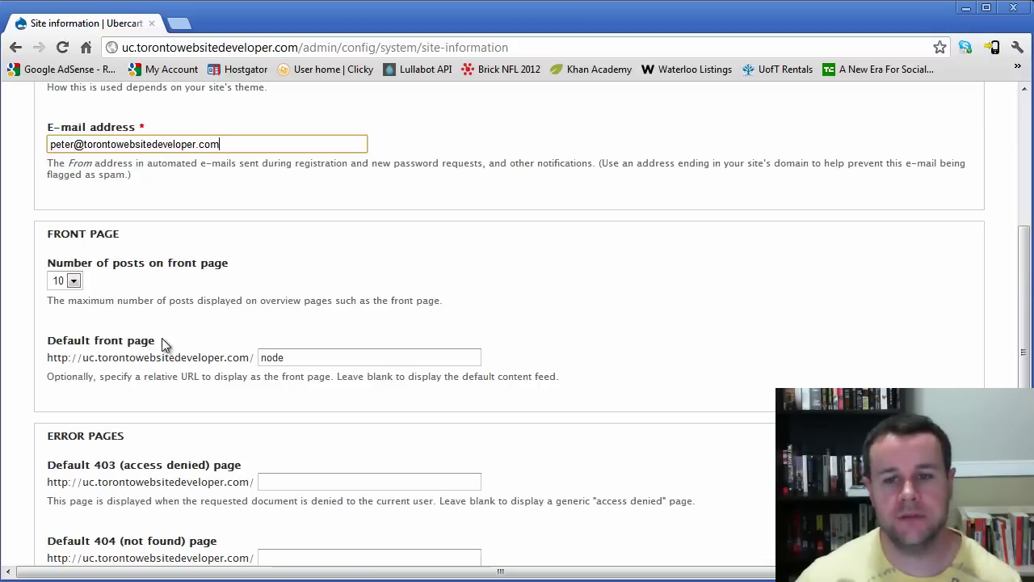
Select the default front page path 'node', leaving it unchanged.
double_click(270, 358)
click(289, 320)
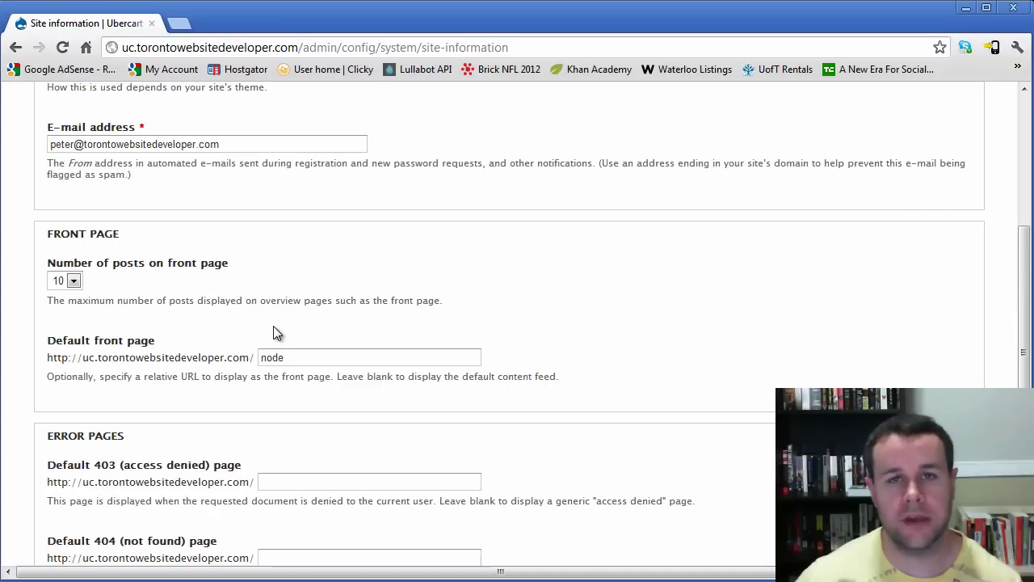
drag(280, 358, 257, 358)
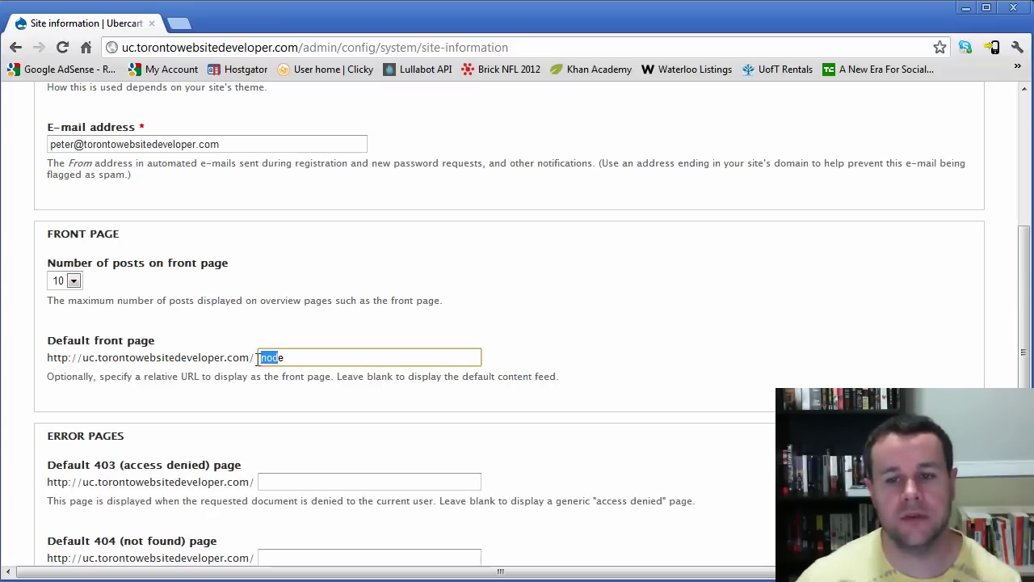
click(282, 358)
double_click(282, 357)
click(295, 320)
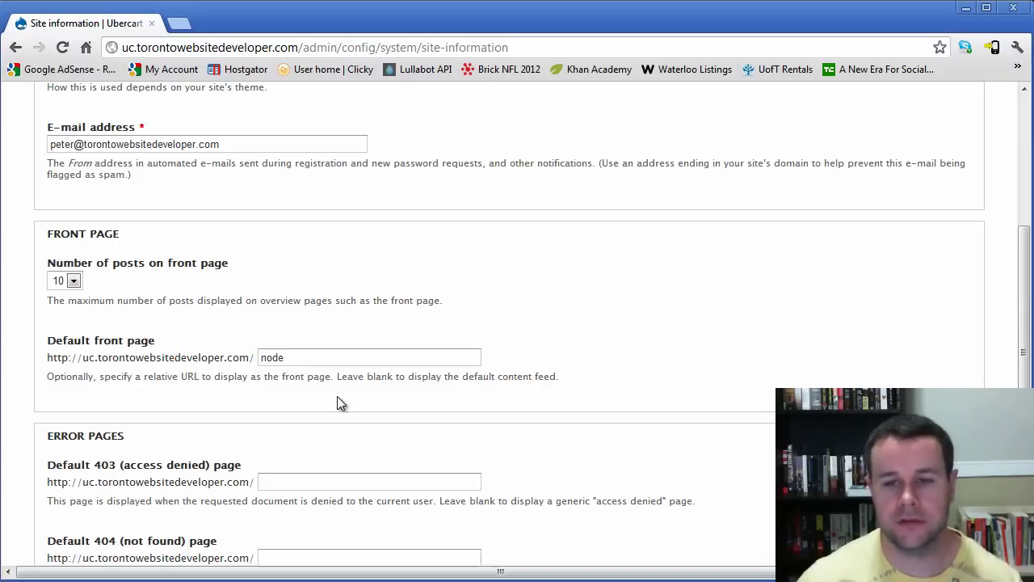
scroll(337, 396, down, 3)
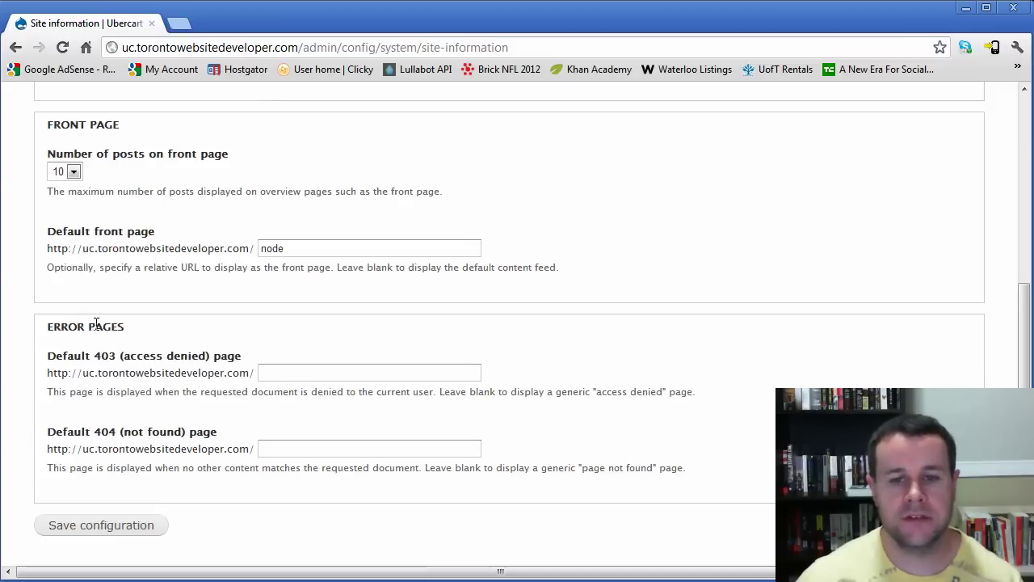
drag(49, 355, 100, 353)
click(130, 357)
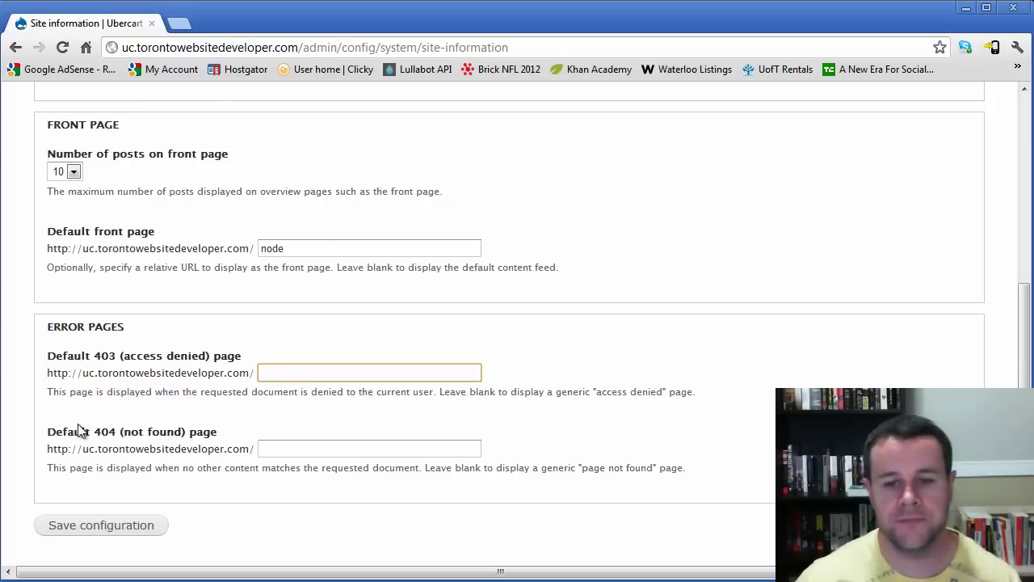
drag(48, 437, 120, 440)
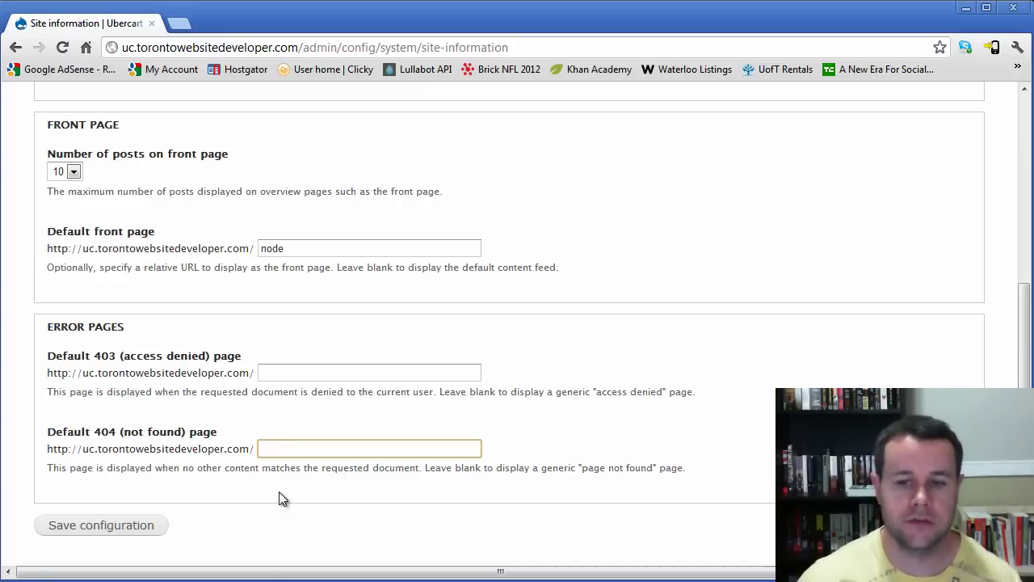
scroll(279, 498, up, 1)
scroll(280, 499, up, 1)
scroll(279, 493, up, 5)
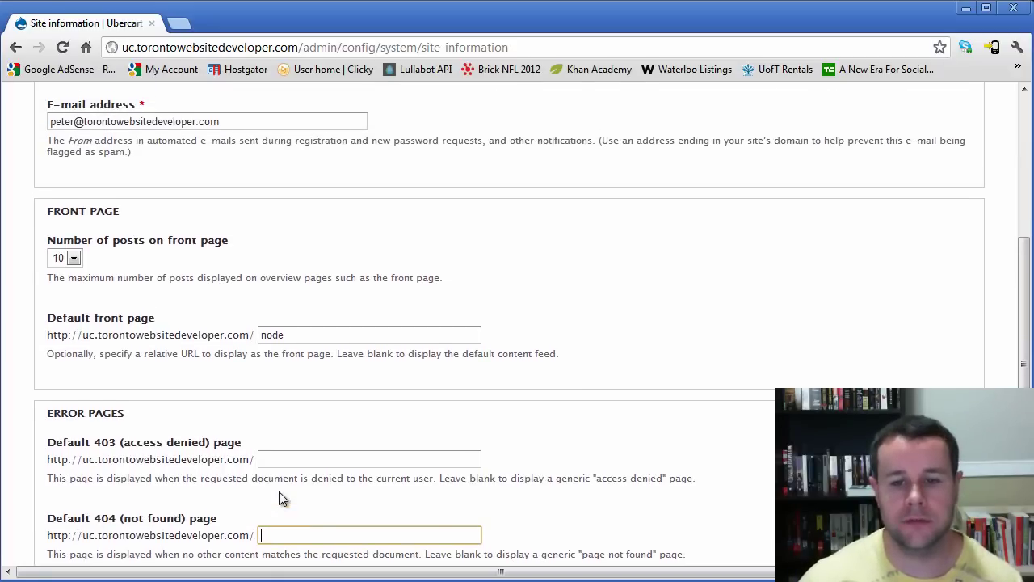
scroll(277, 495, up, 2)
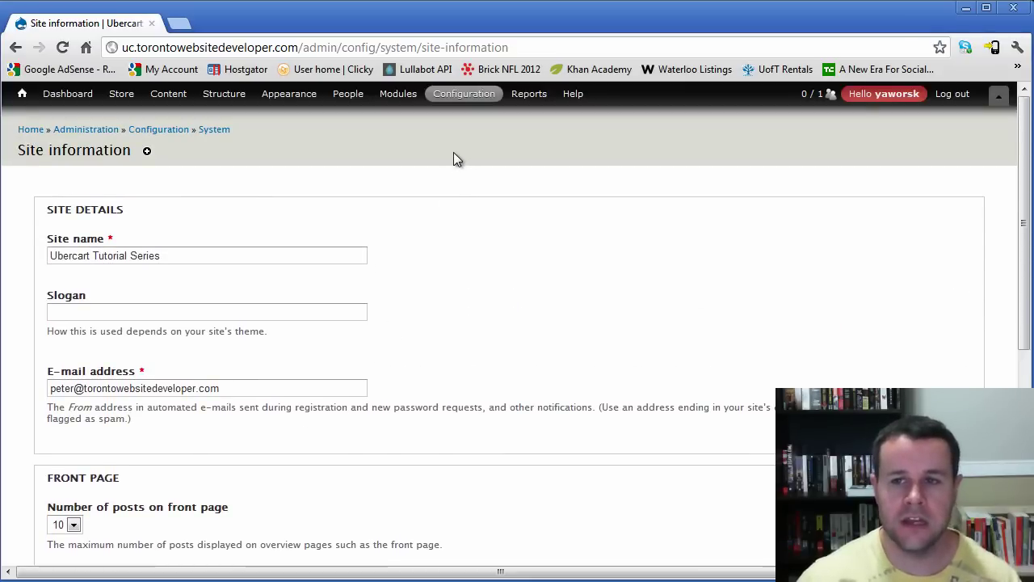
Open File system settings, add 'peter/' to the public file path, and try saving.
mouse_move(462, 95)
mouse_move(464, 160)
mouse_move(516, 174)
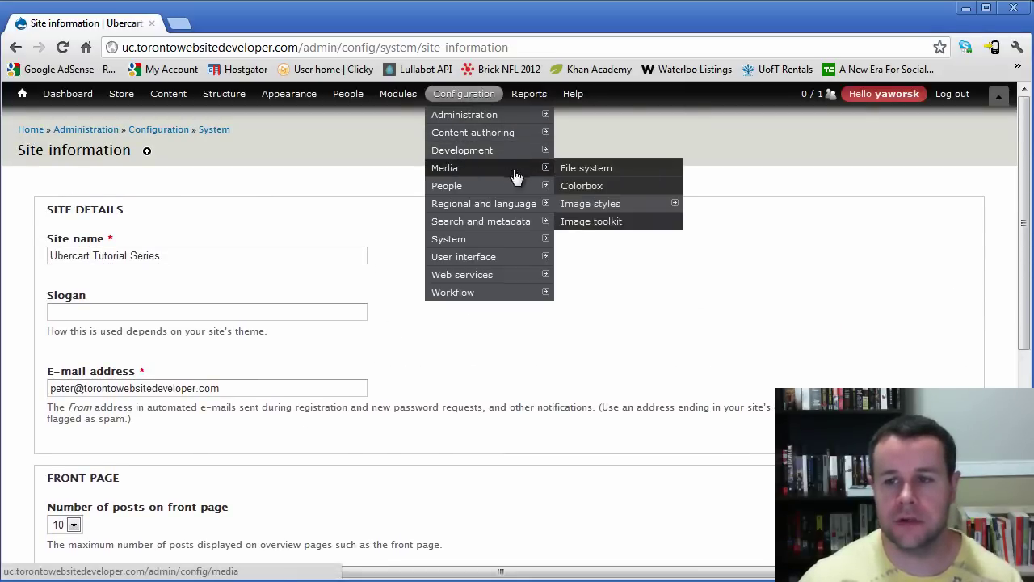
click(585, 171)
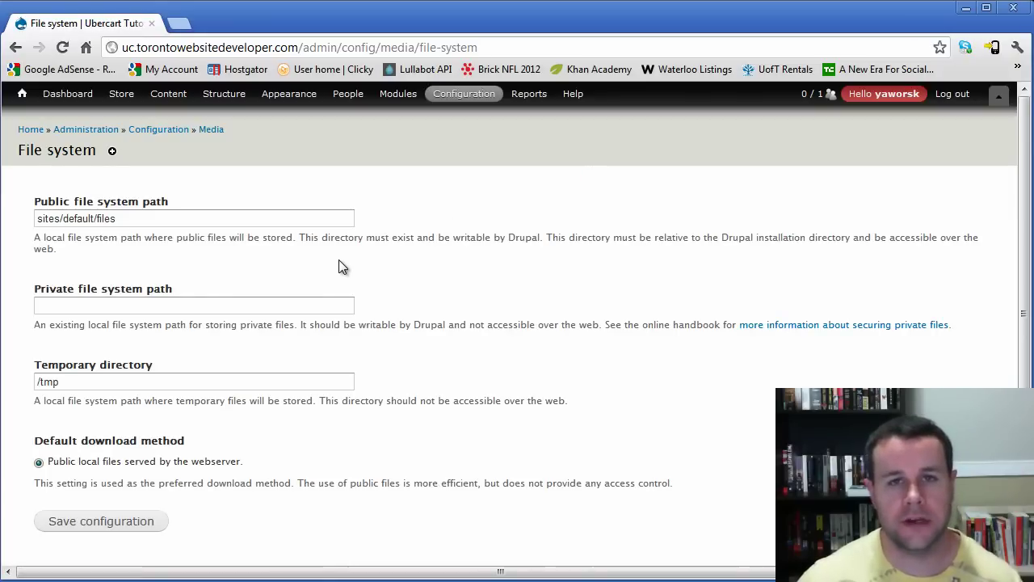
click(98, 219)
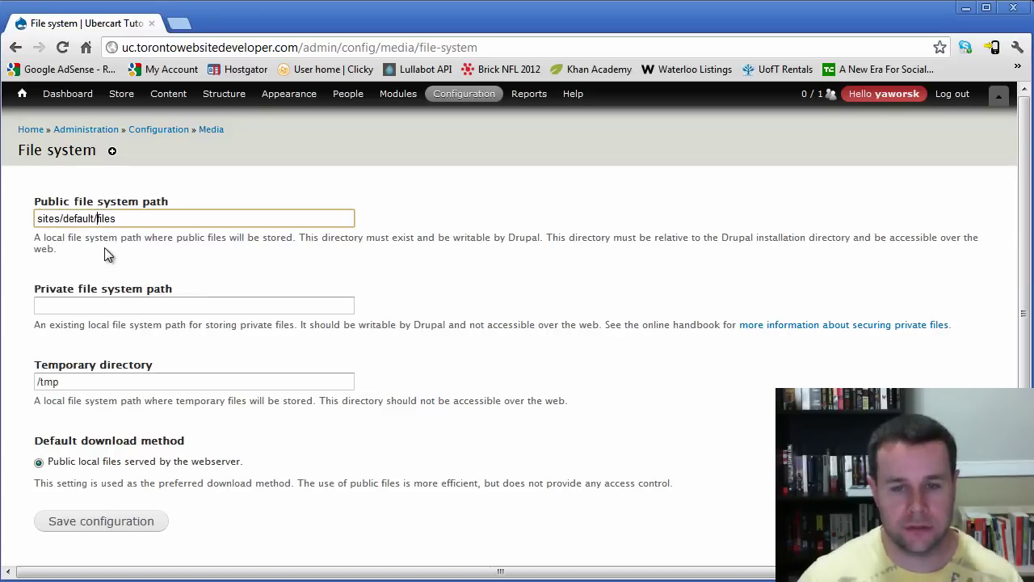
text(peter/)
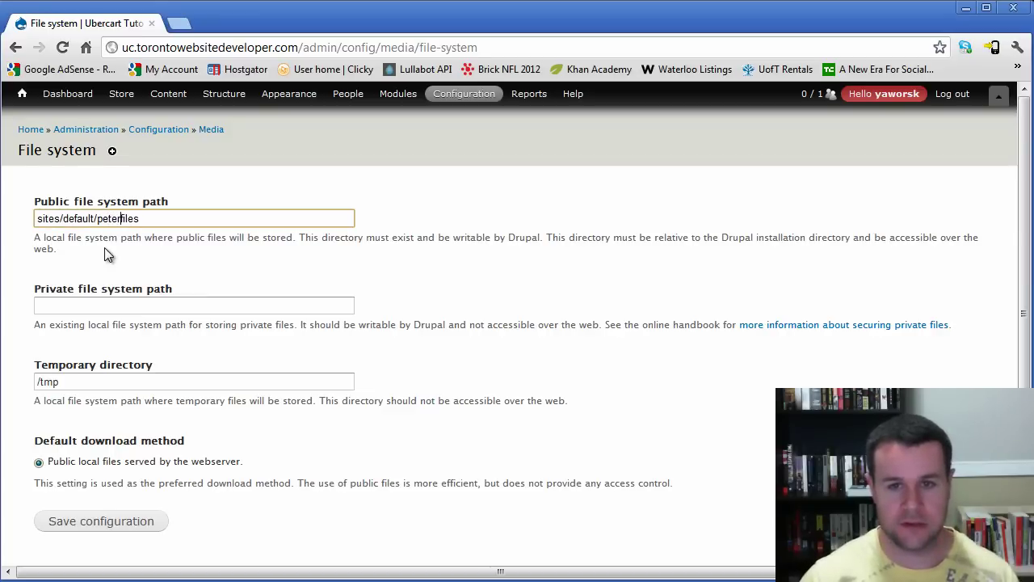
key(BackSpace)
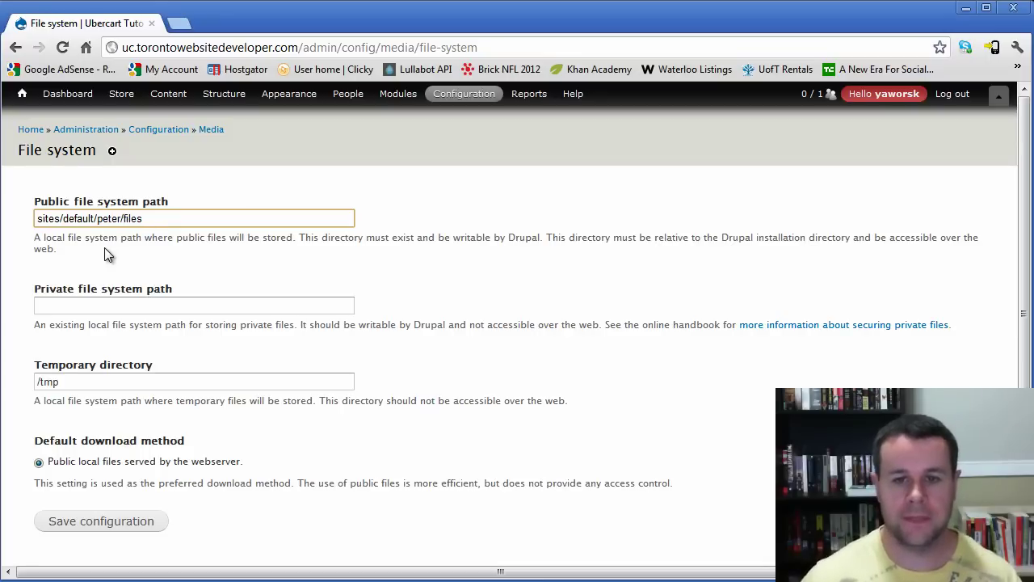
click(132, 525)
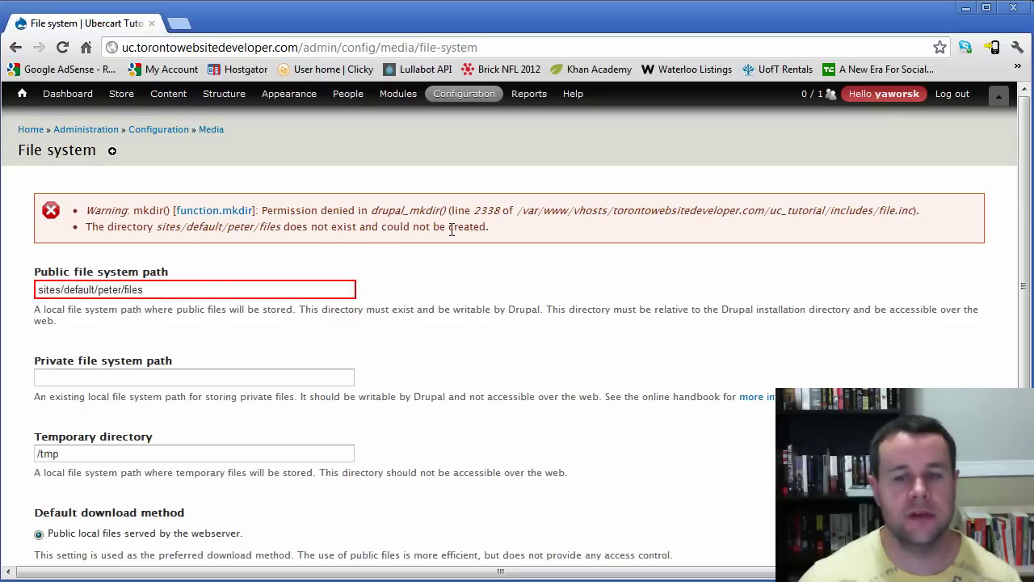
Remove the added folder to restore sites/default/files and save the configuration again.
double_click(109, 289)
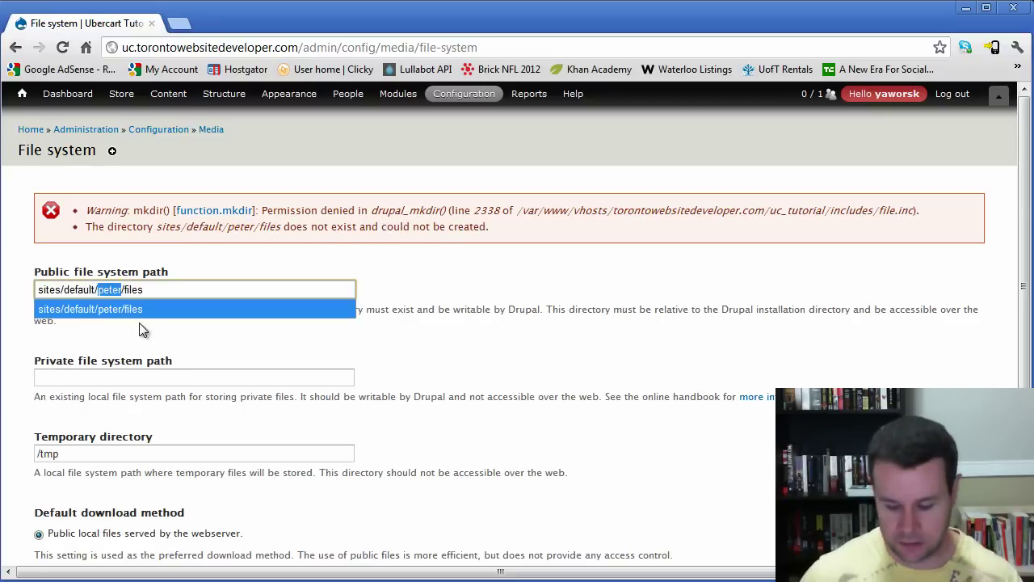
key(BackSpace)
key(BackSpace)
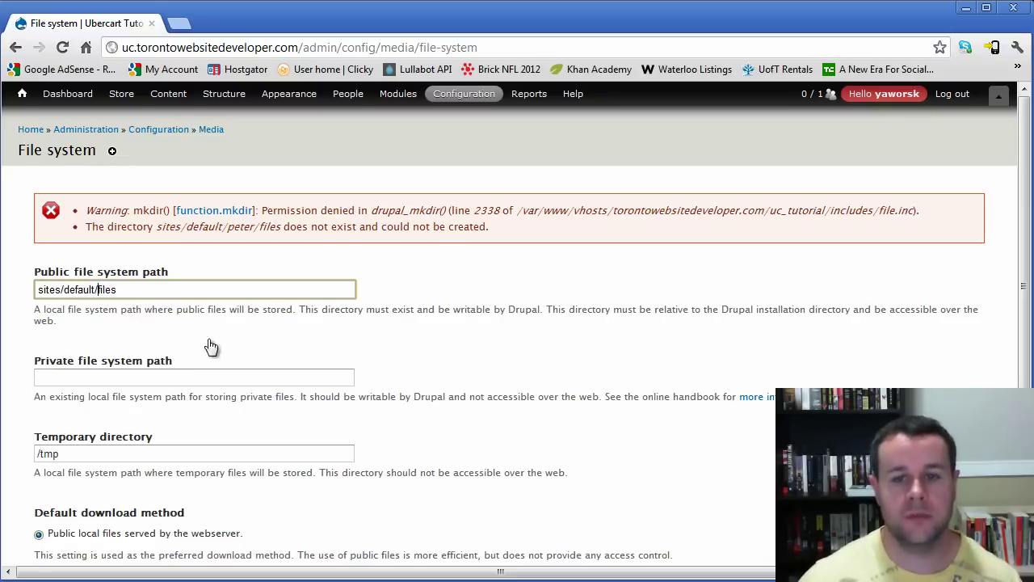
scroll(207, 346, down, 1)
click(137, 499)
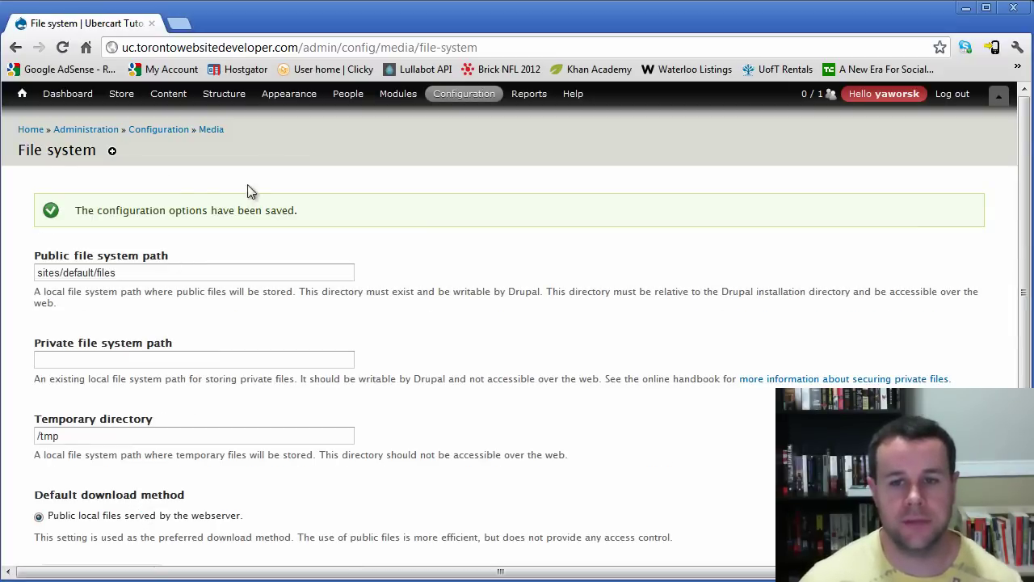
scroll(202, 420, down, 1)
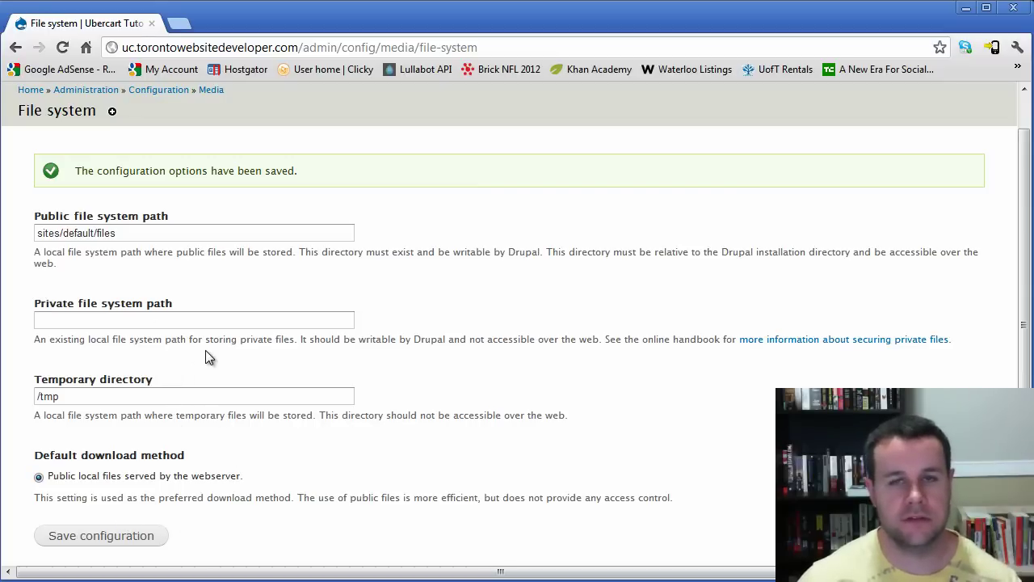
scroll(306, 346, up, 1)
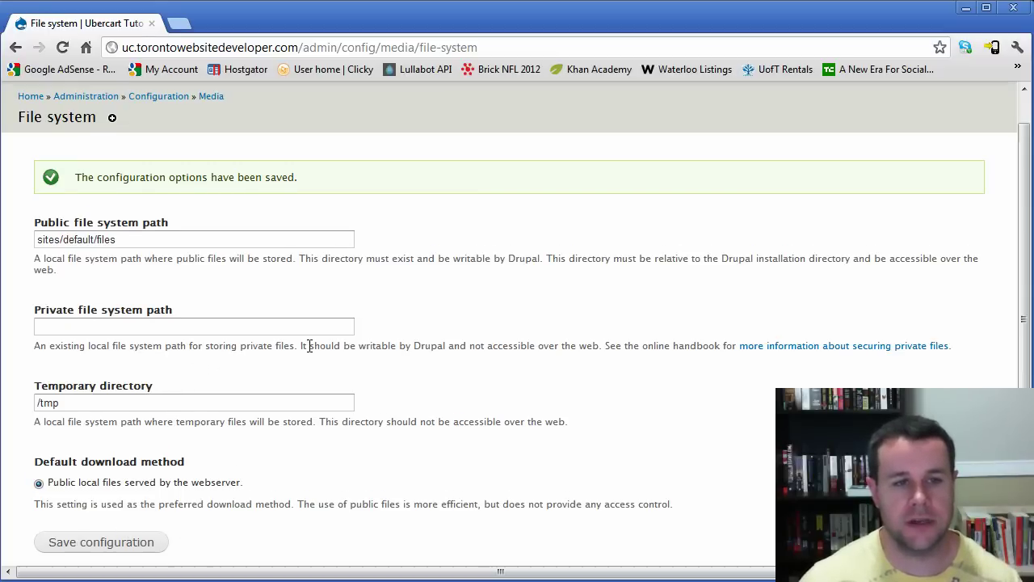
mouse_move(485, 101)
mouse_move(468, 190)
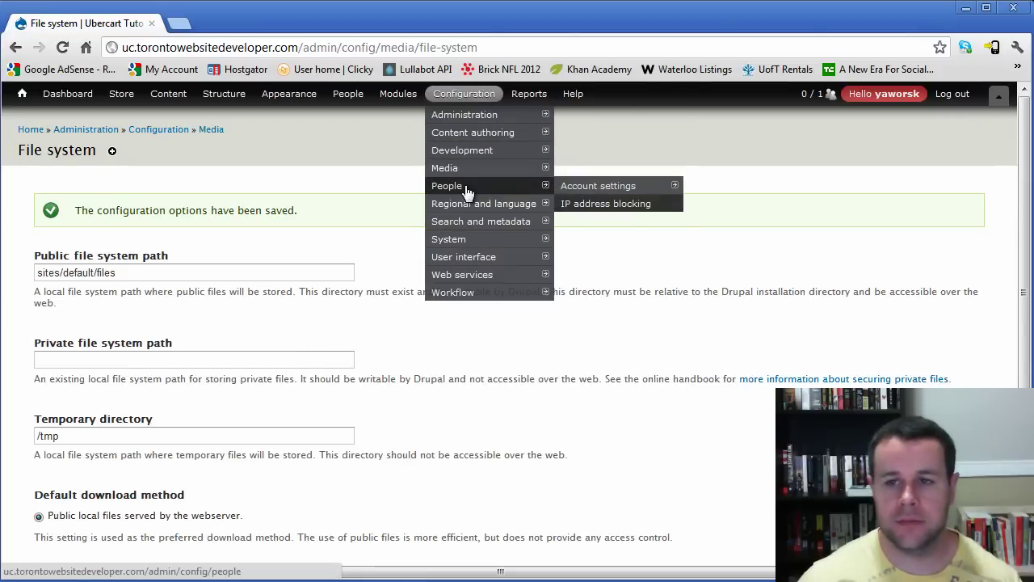
Open Account settings and rename anonymous users from Anonymous to 'Visitor'.
click(572, 189)
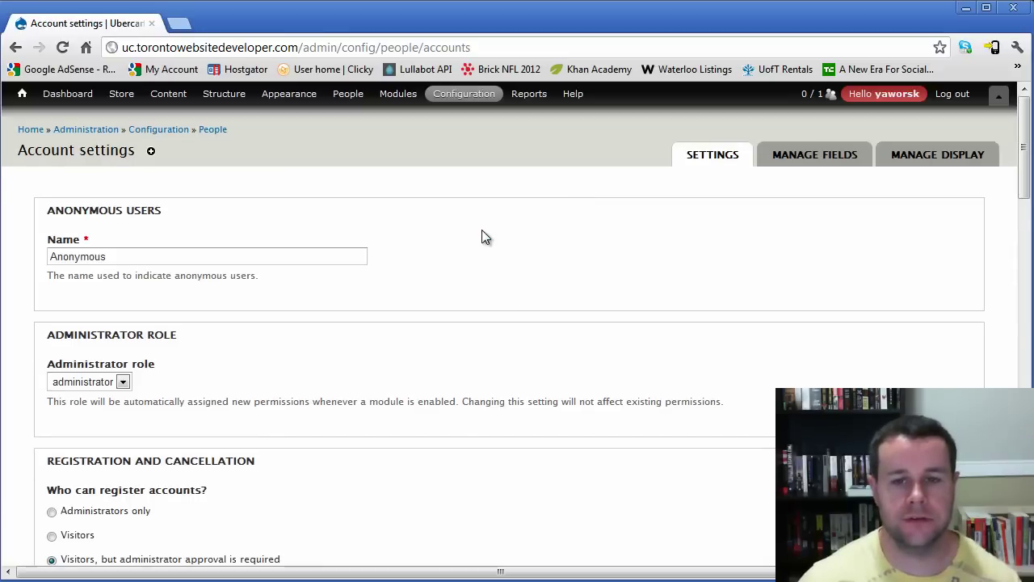
scroll(416, 311, down, 2)
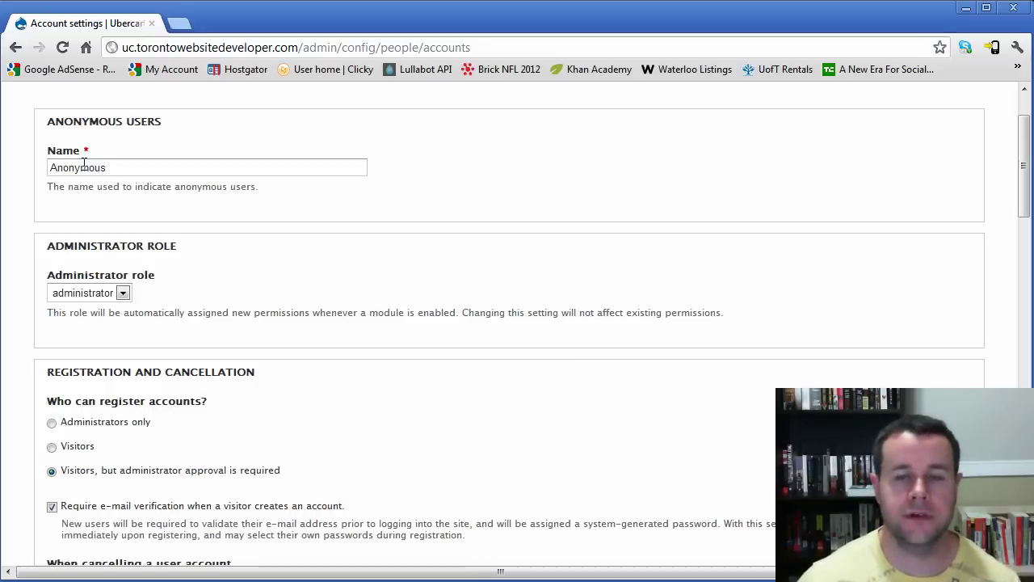
double_click(81, 168)
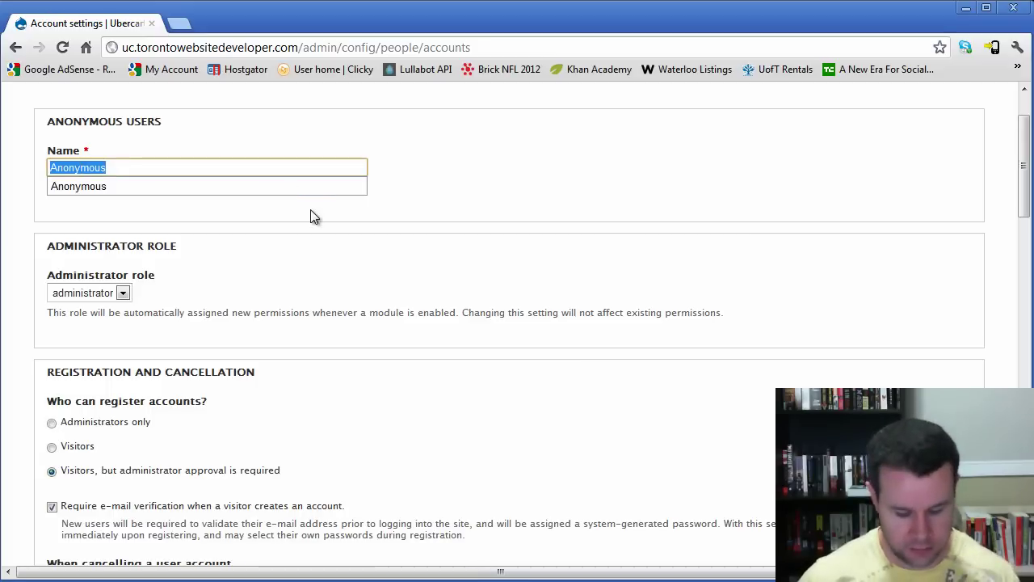
text(Visitor)
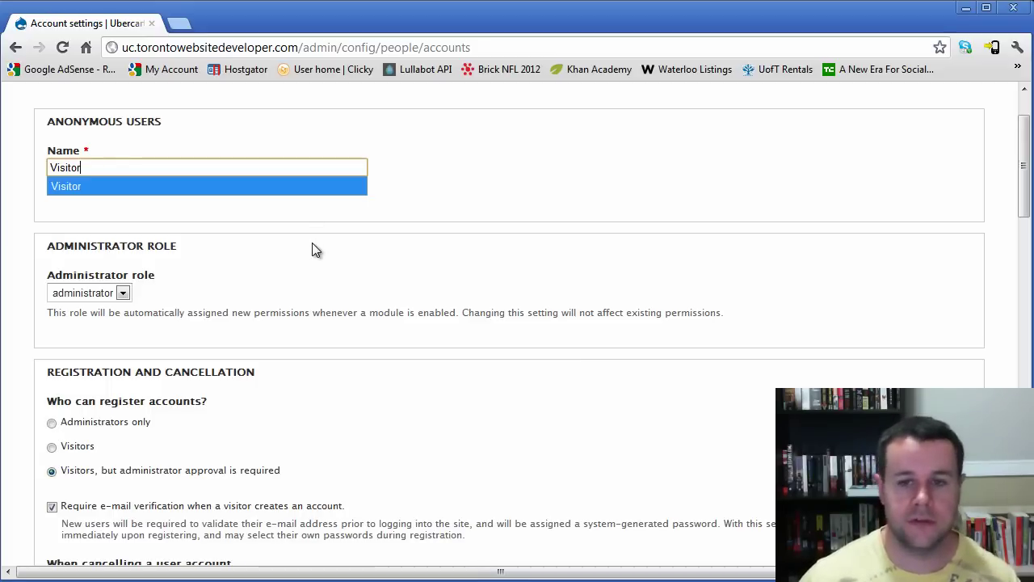
click(314, 249)
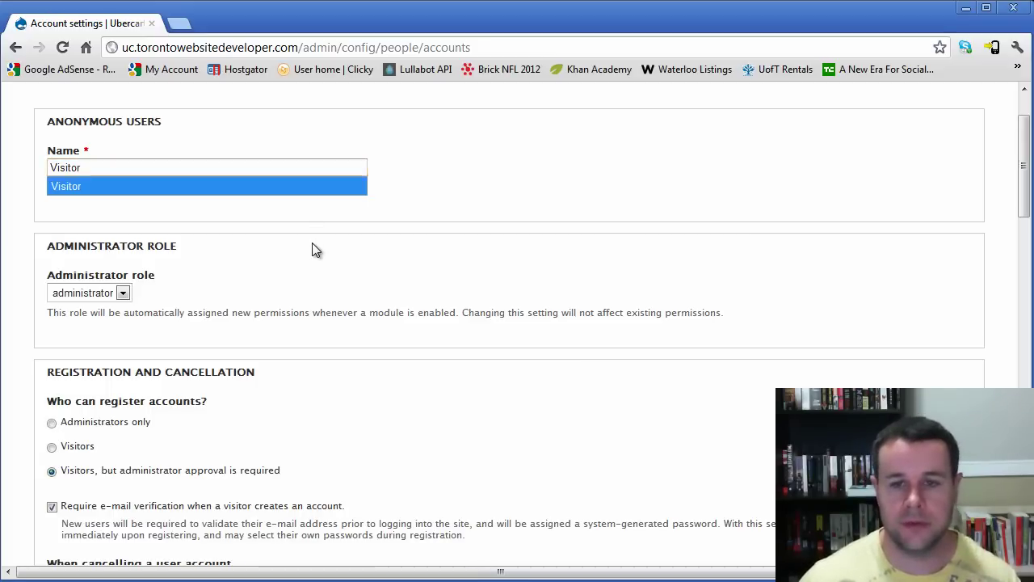
Keep administrator as the administrator role and review the approval-required registration option.
click(123, 294)
click(127, 293)
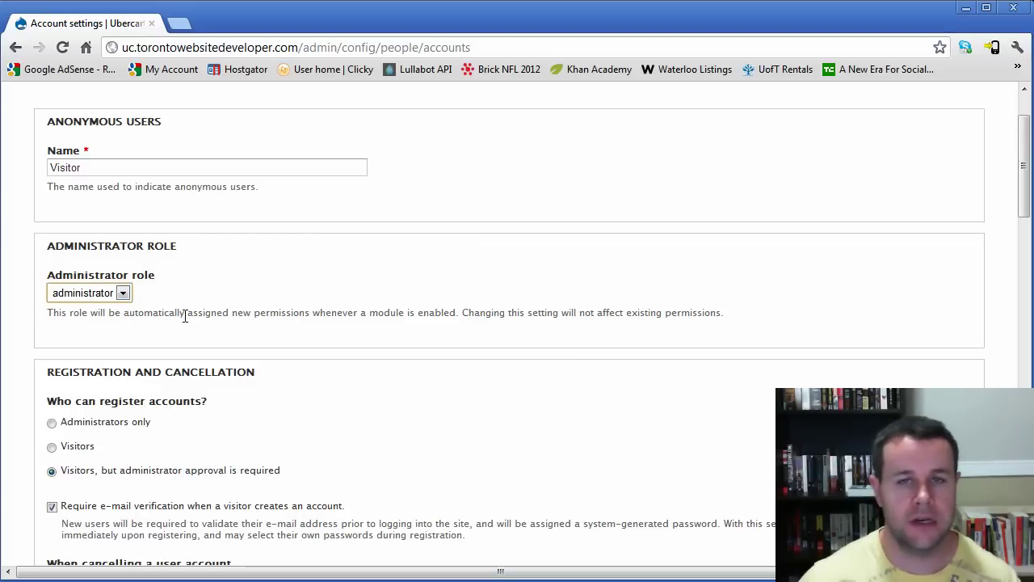
scroll(202, 303, down, 3)
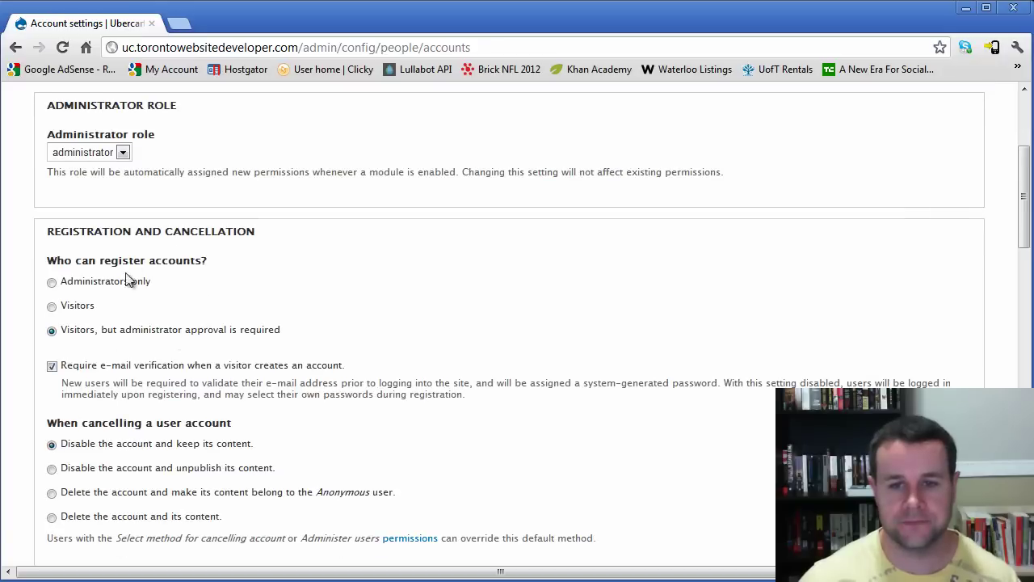
scroll(183, 271, down, 1)
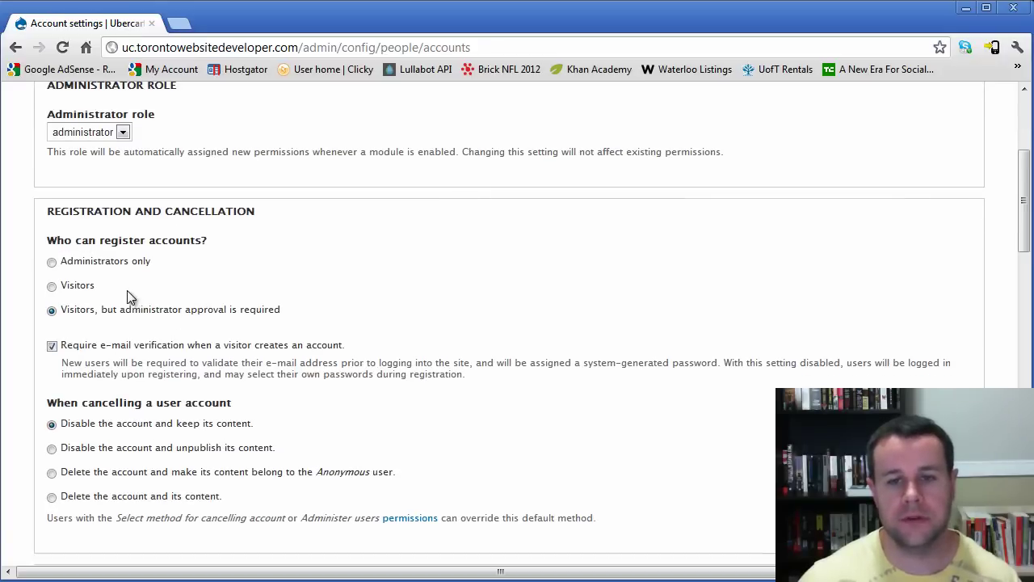
drag(281, 303, 64, 303)
click(69, 305)
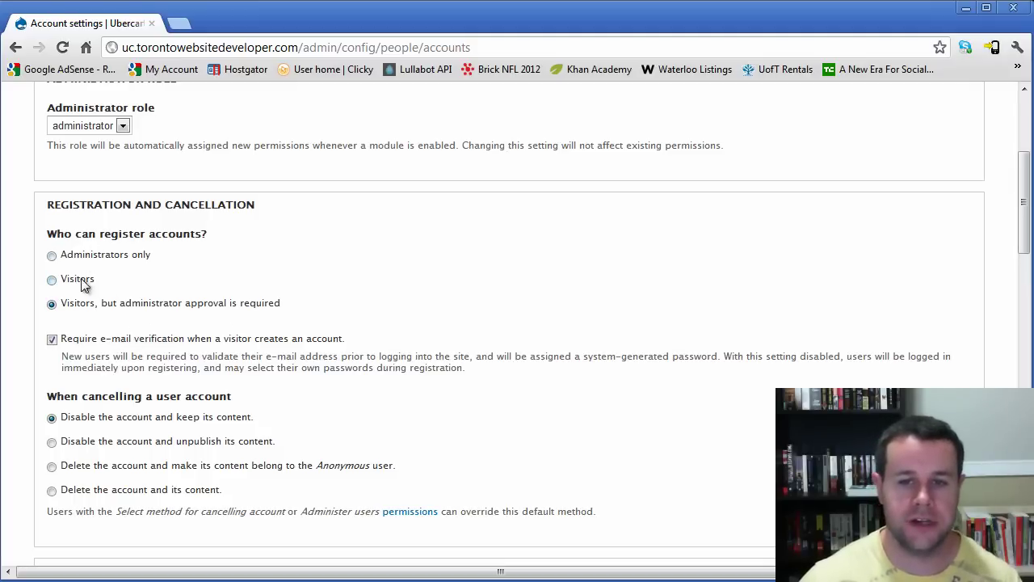
scroll(293, 367, down, 1)
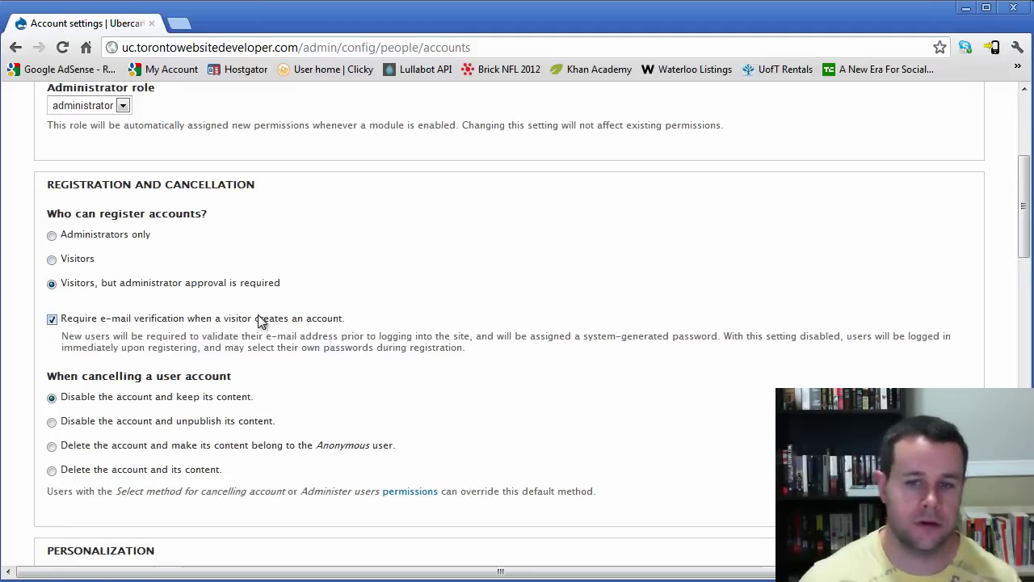
scroll(264, 366, down, 3)
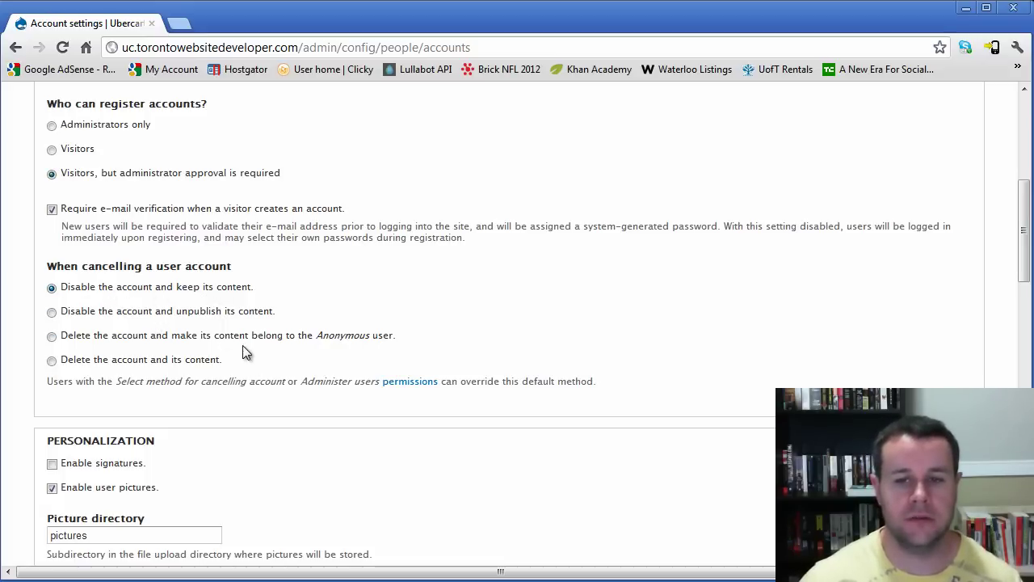
scroll(236, 453, down, 3)
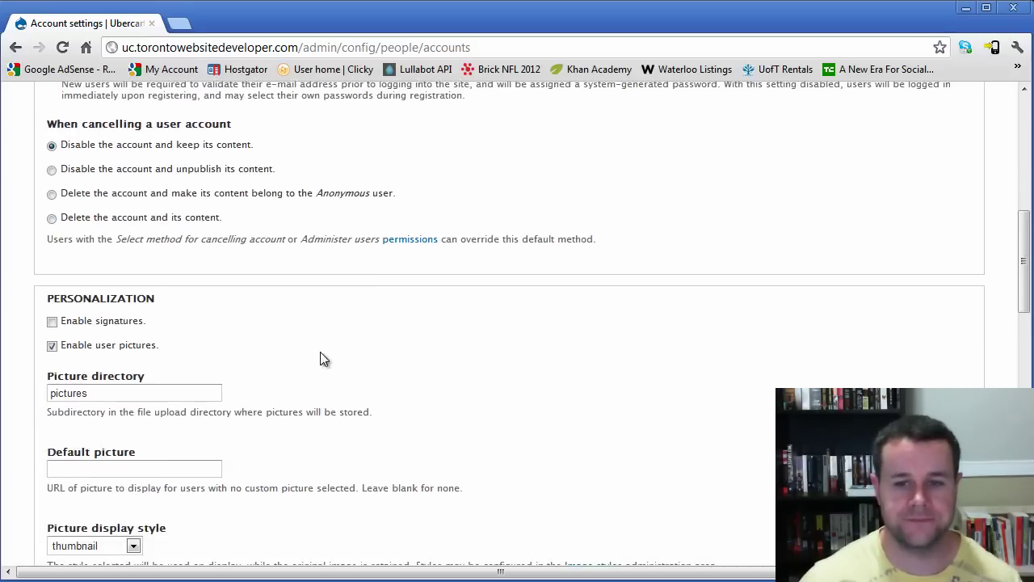
scroll(320, 353, down, 3)
scroll(341, 350, down, 1)
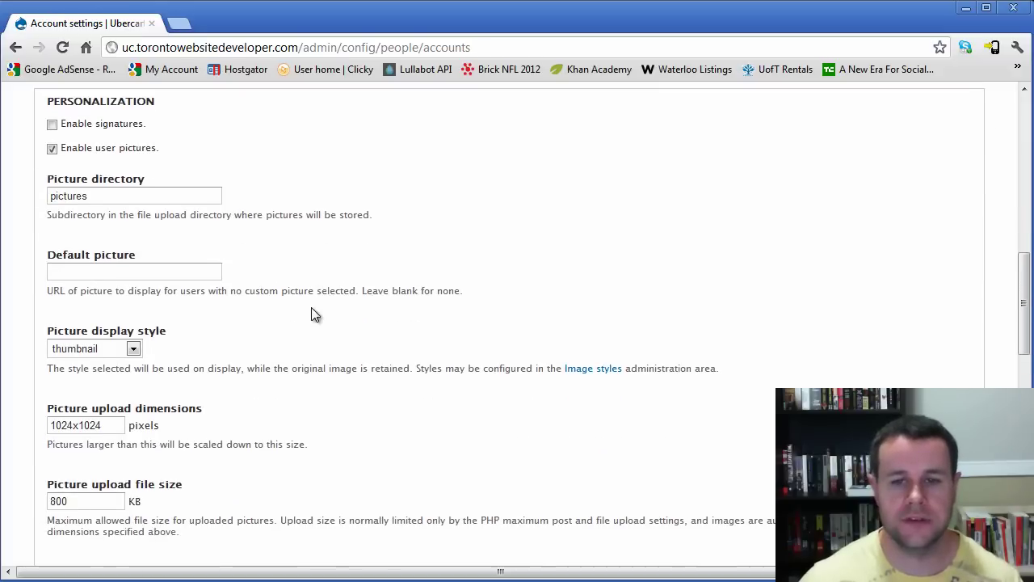
click(134, 267)
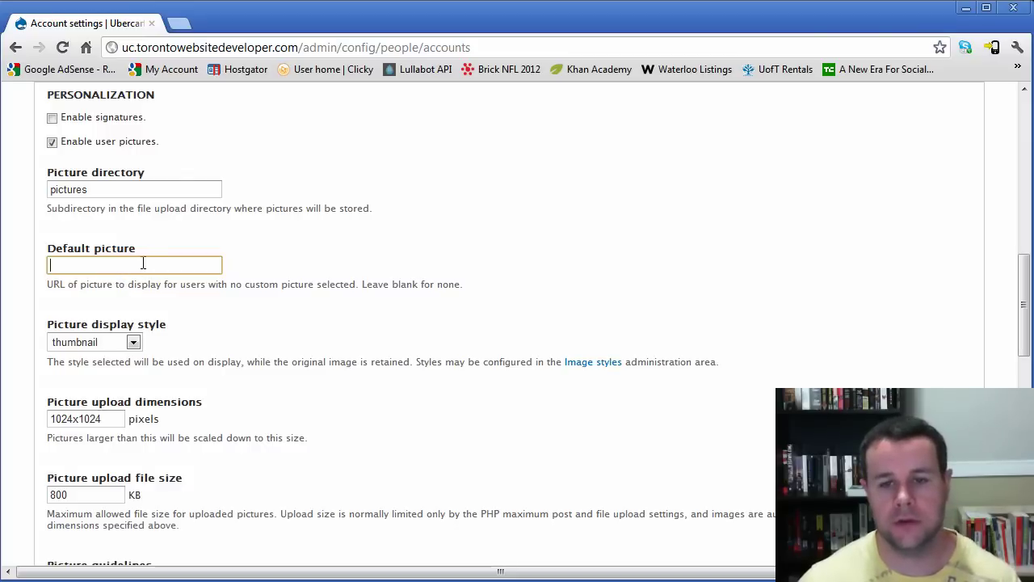
scroll(196, 353, down, 1)
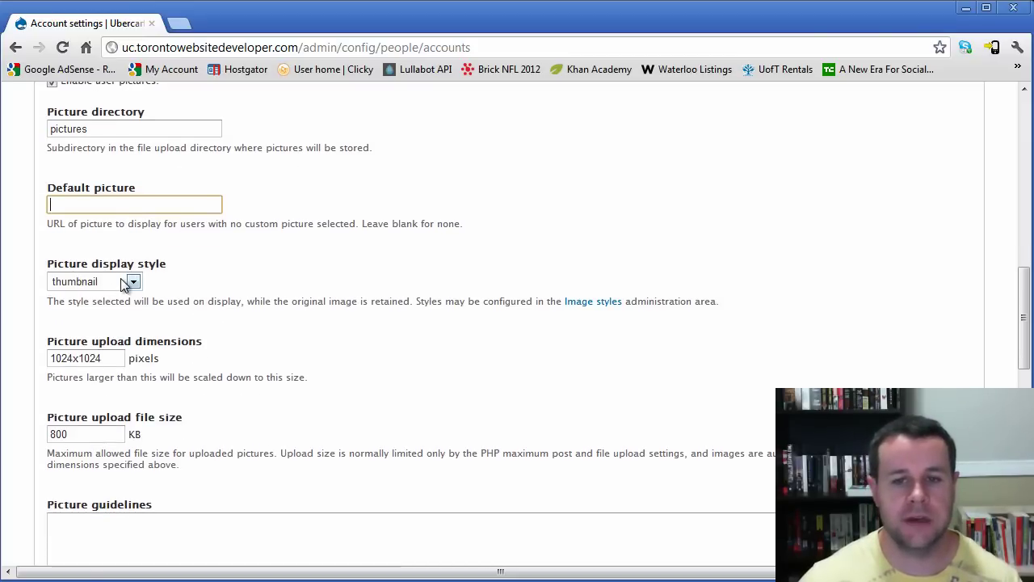
click(124, 285)
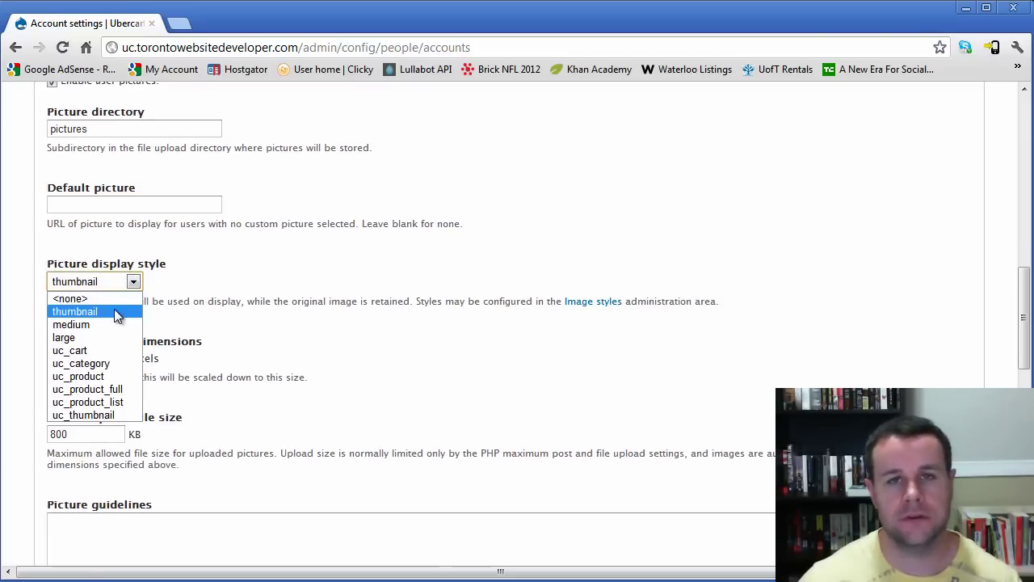
click(114, 315)
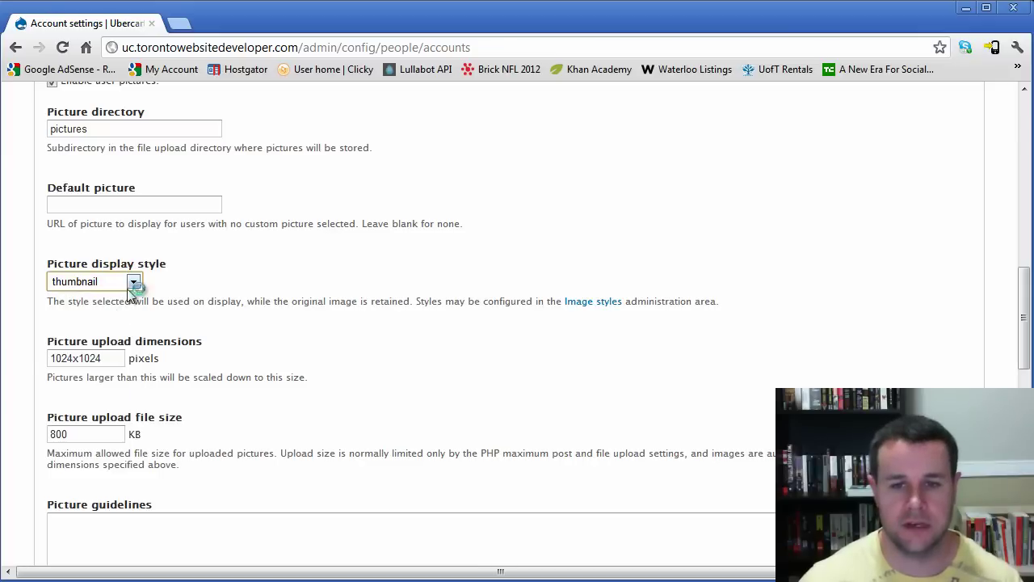
click(130, 284)
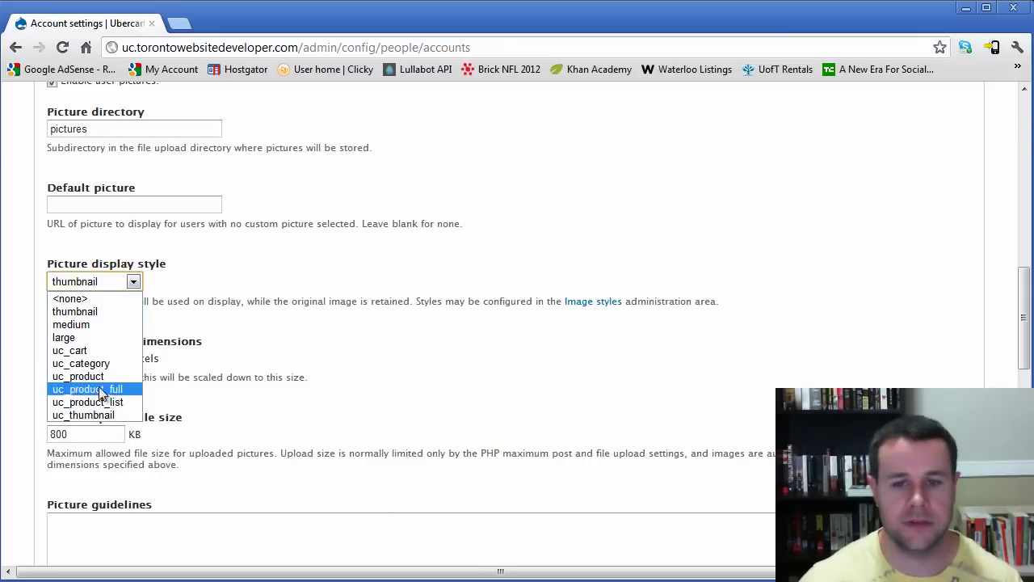
click(101, 315)
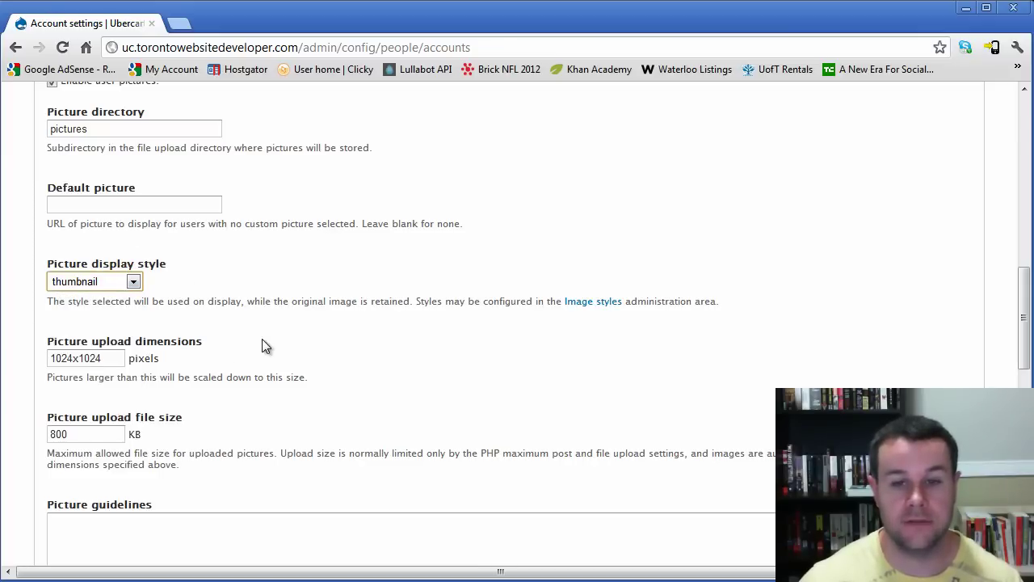
key(Tab)
click(256, 315)
scroll(258, 313, down, 1)
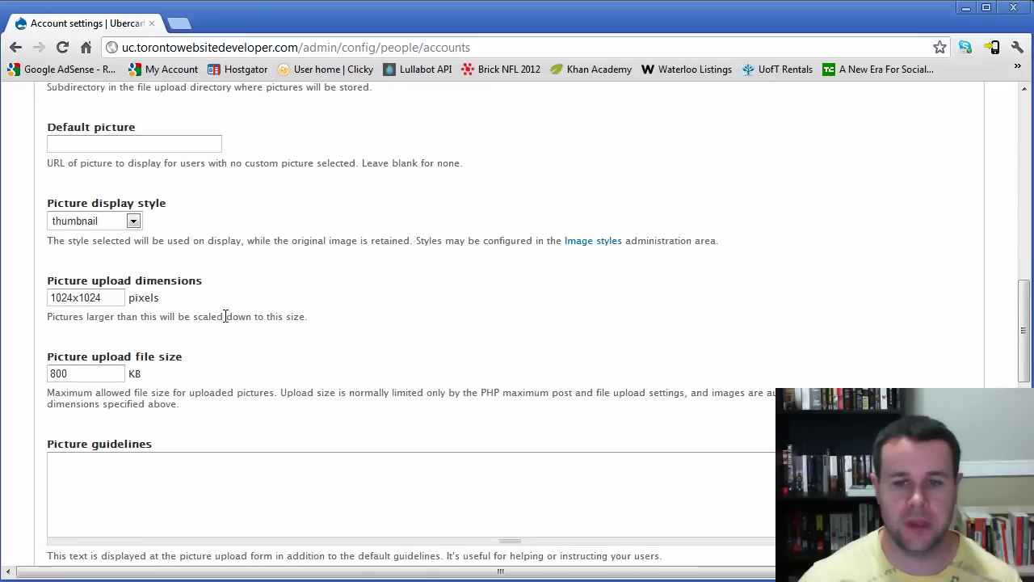
scroll(177, 311, down, 1)
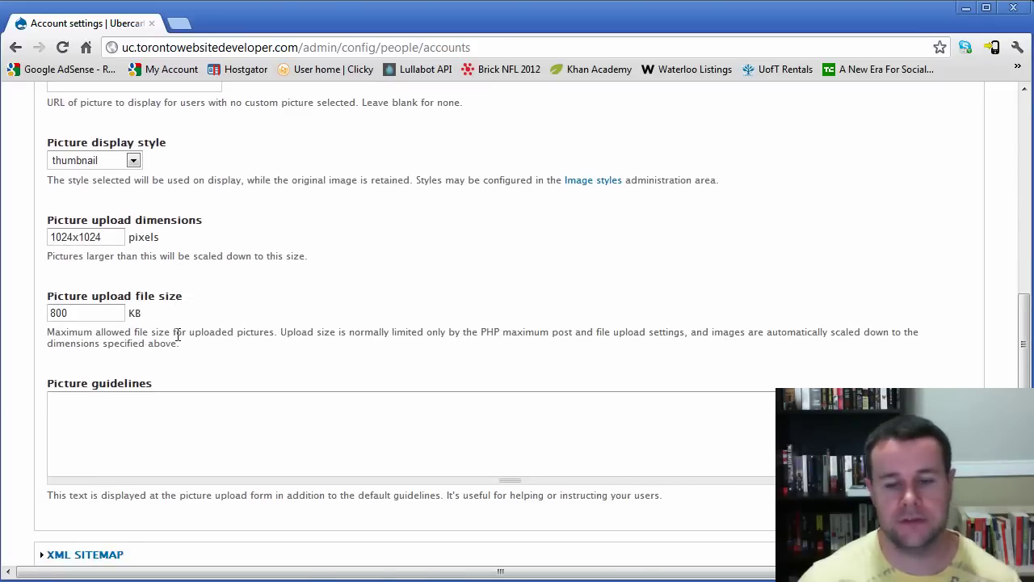
scroll(177, 332, down, 4)
scroll(193, 331, down, 1)
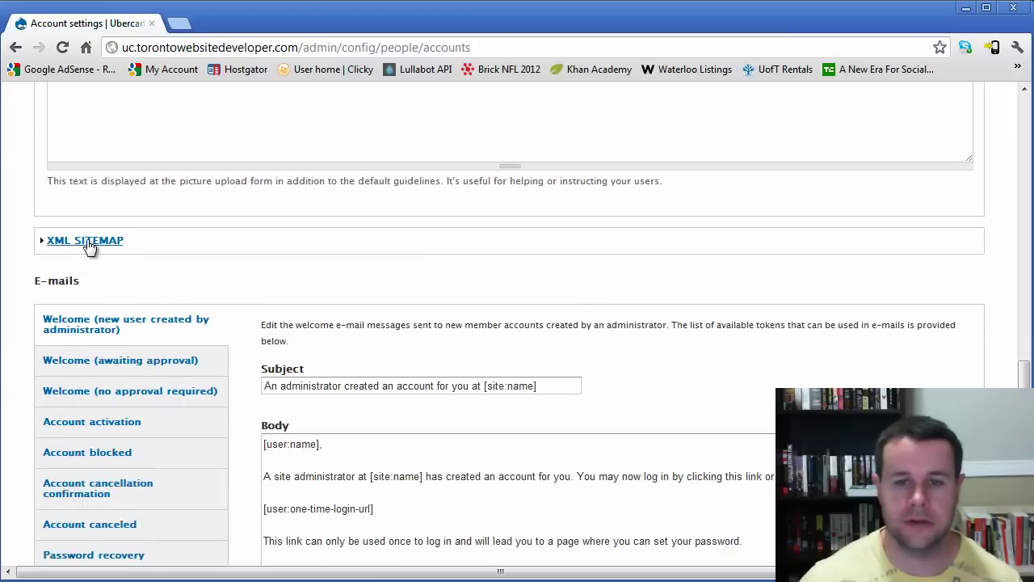
click(86, 241)
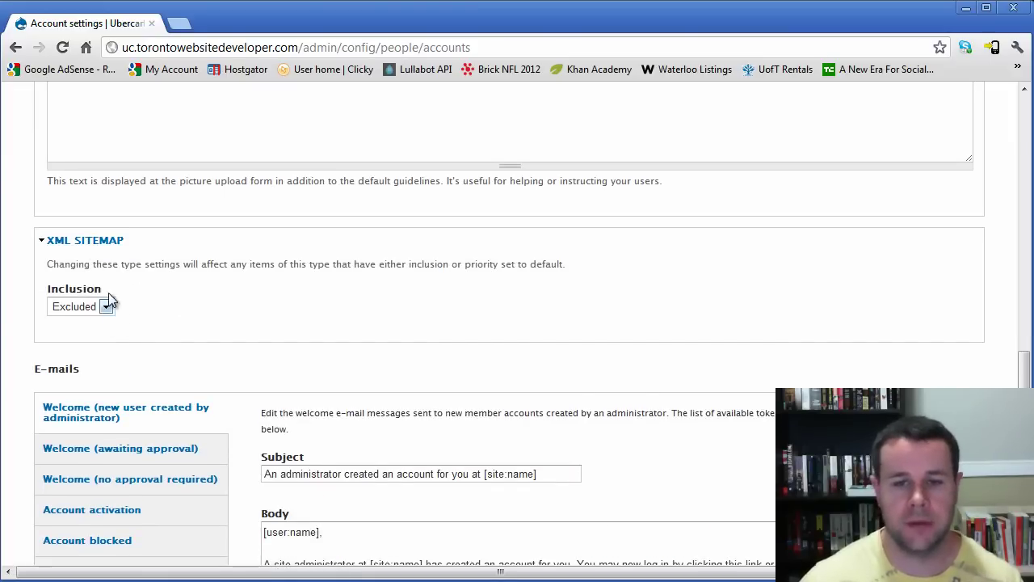
click(107, 311)
click(97, 325)
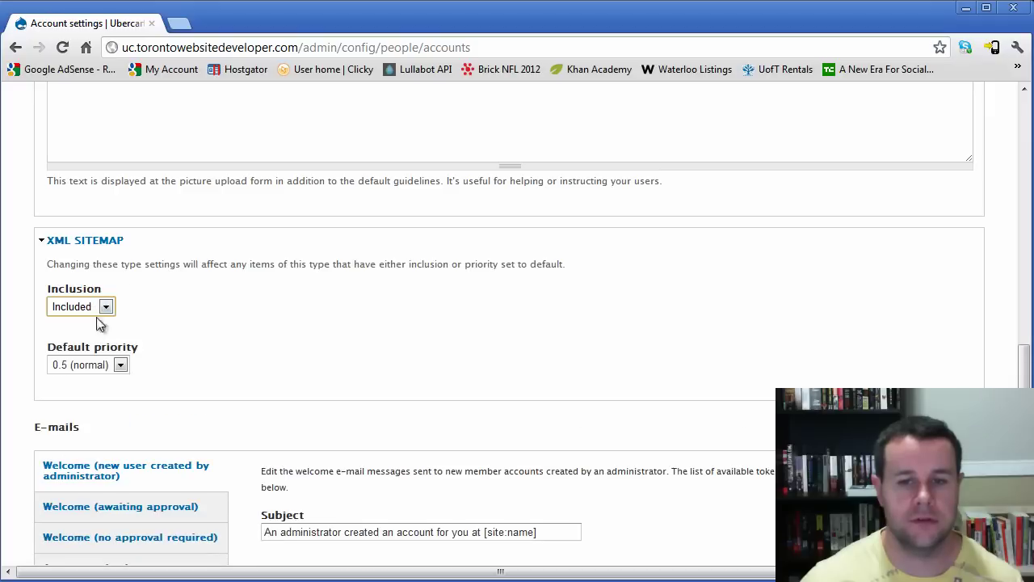
scroll(256, 344, down, 3)
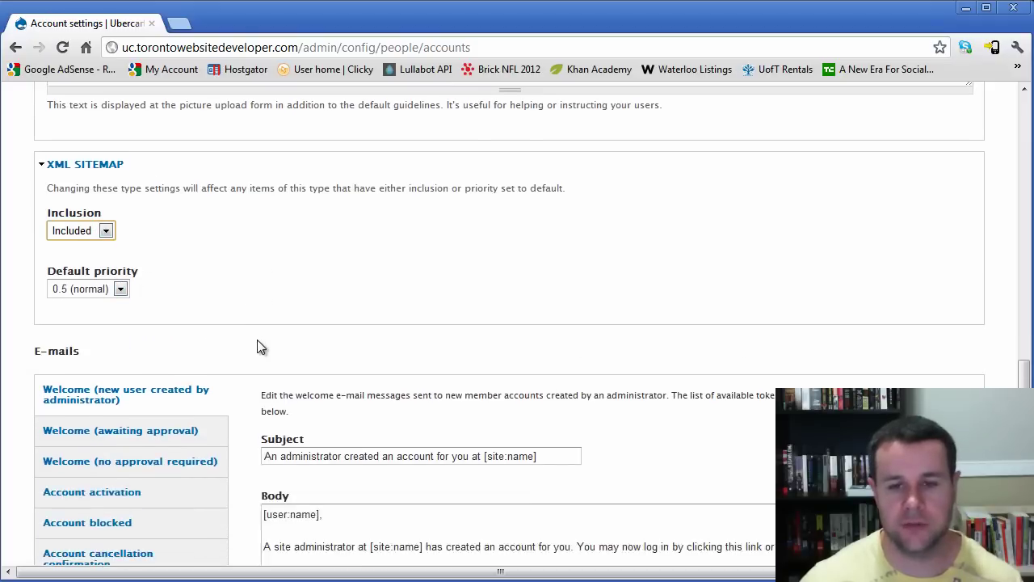
scroll(235, 373, down, 1)
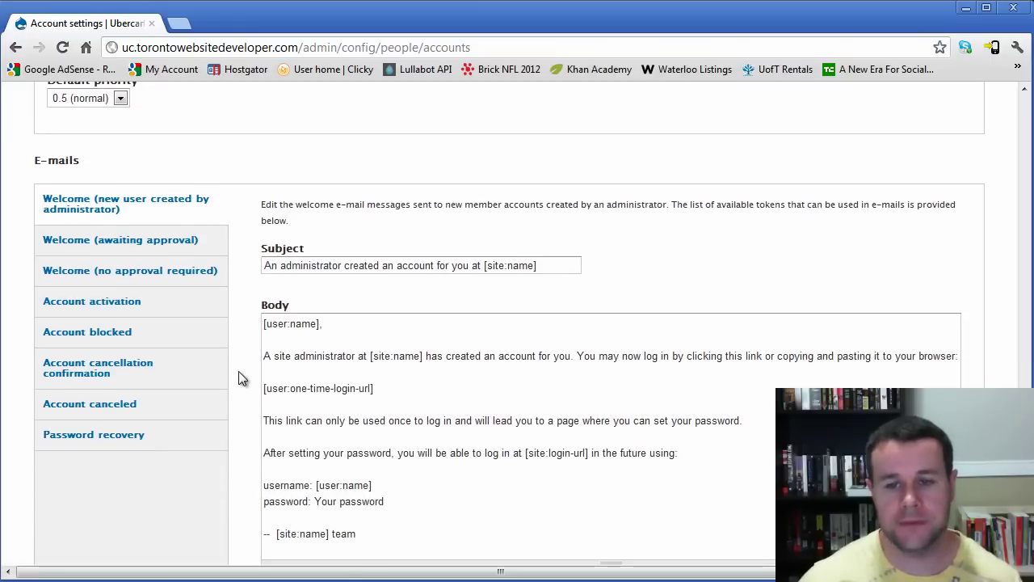
click(144, 223)
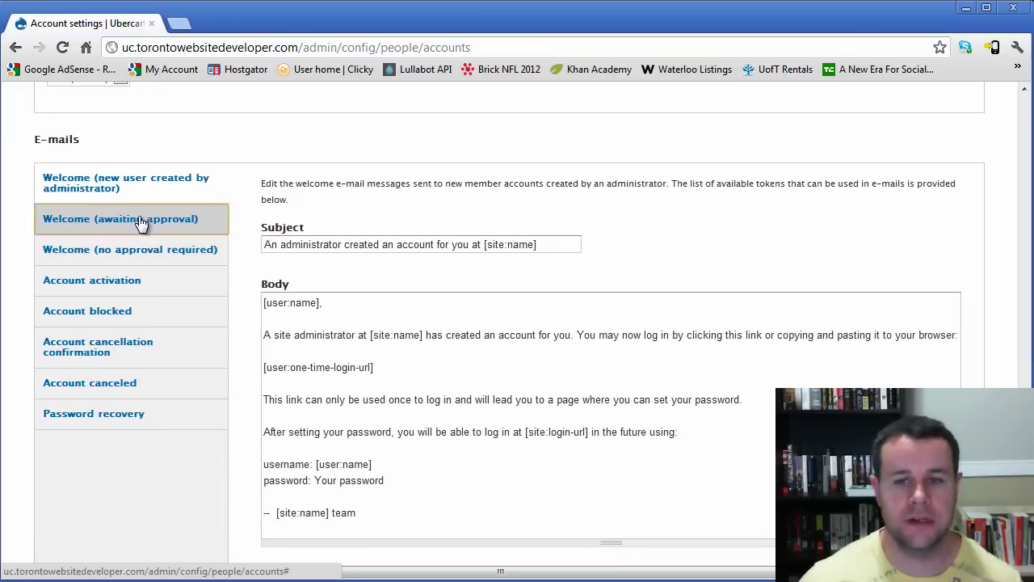
click(155, 257)
click(152, 290)
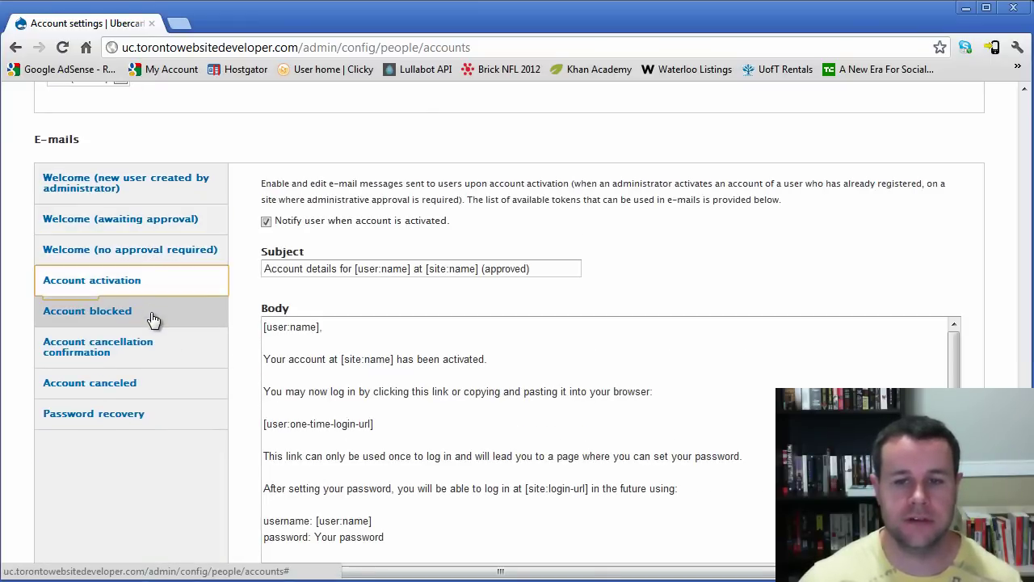
click(152, 316)
click(148, 356)
click(153, 386)
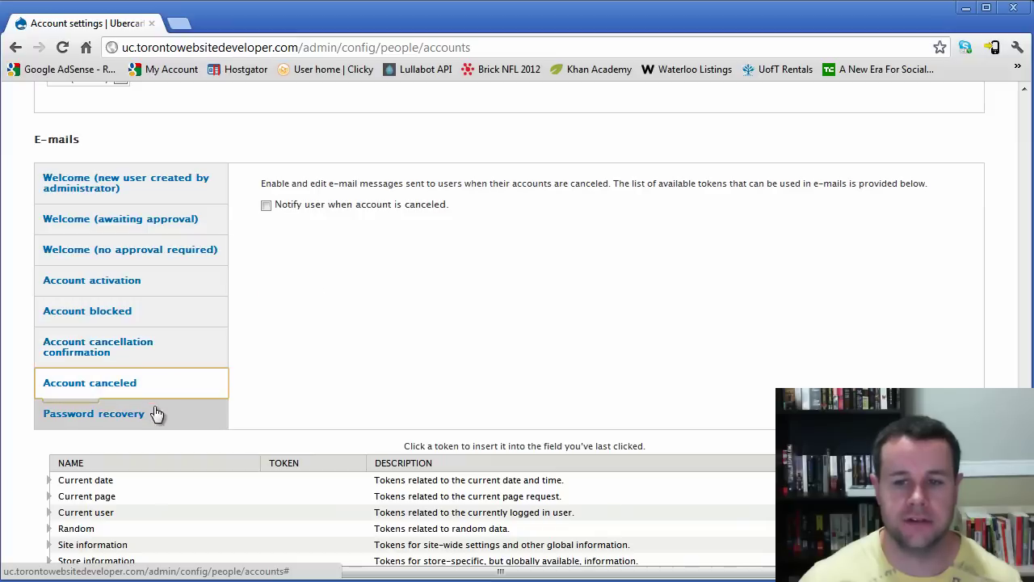
click(158, 226)
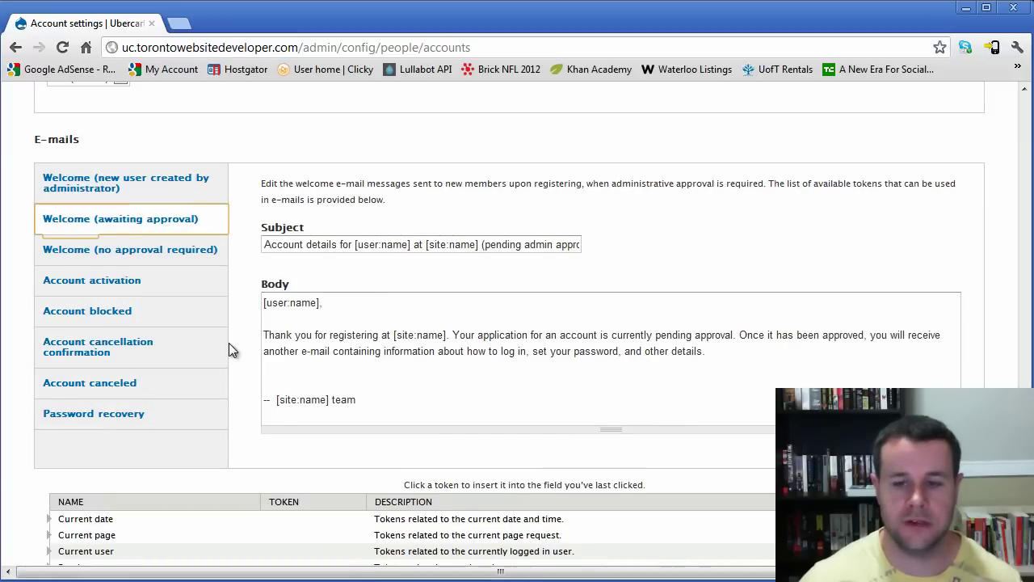
scroll(231, 347, down, 3)
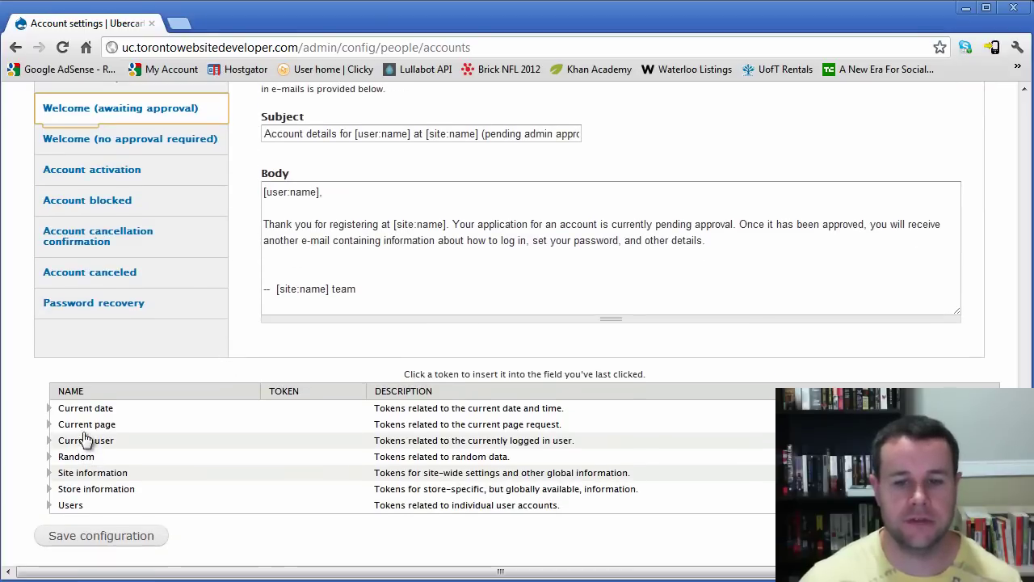
click(49, 409)
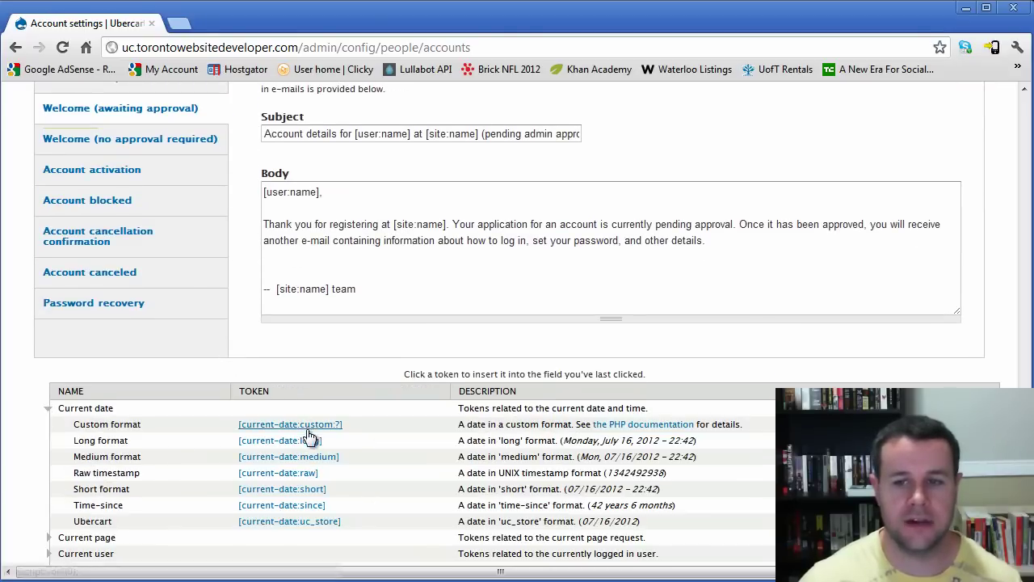
drag(266, 192, 320, 193)
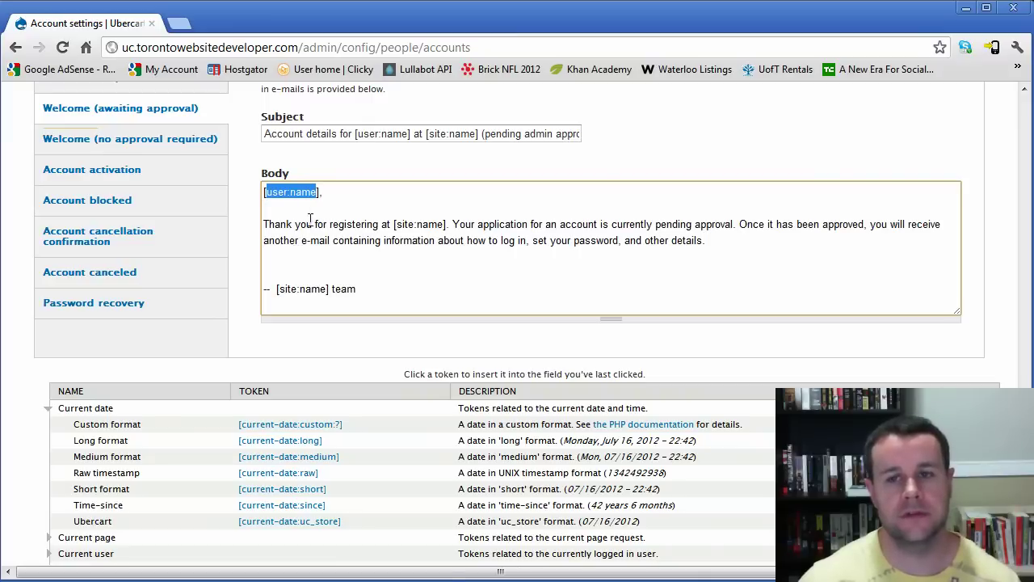
drag(324, 191, 262, 188)
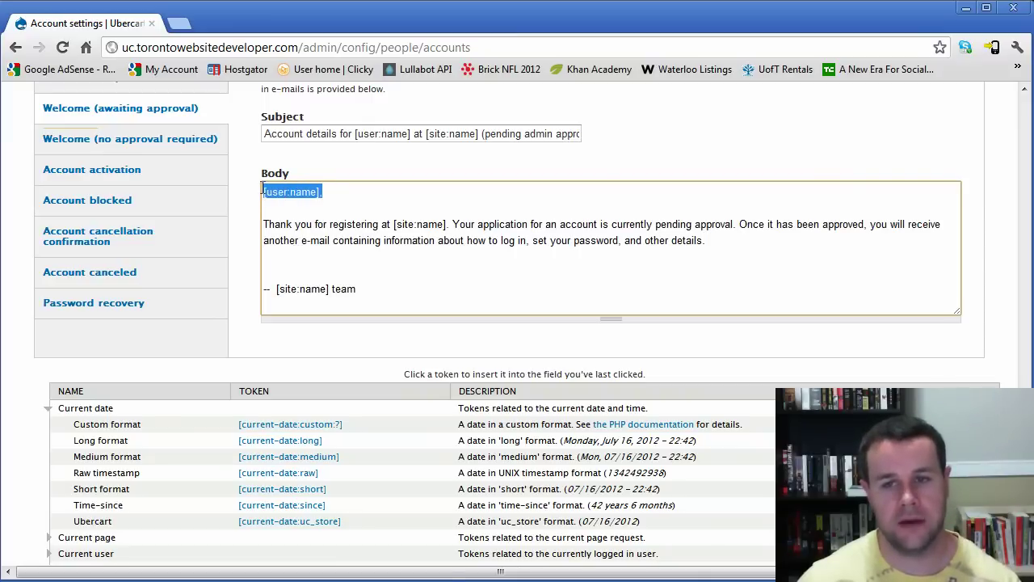
click(348, 196)
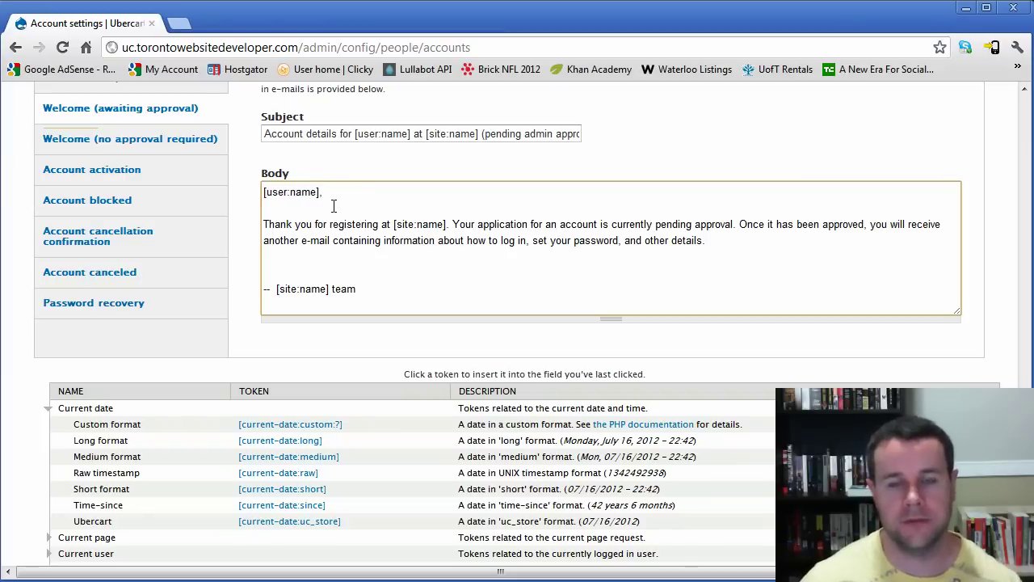
scroll(372, 296, down, 2)
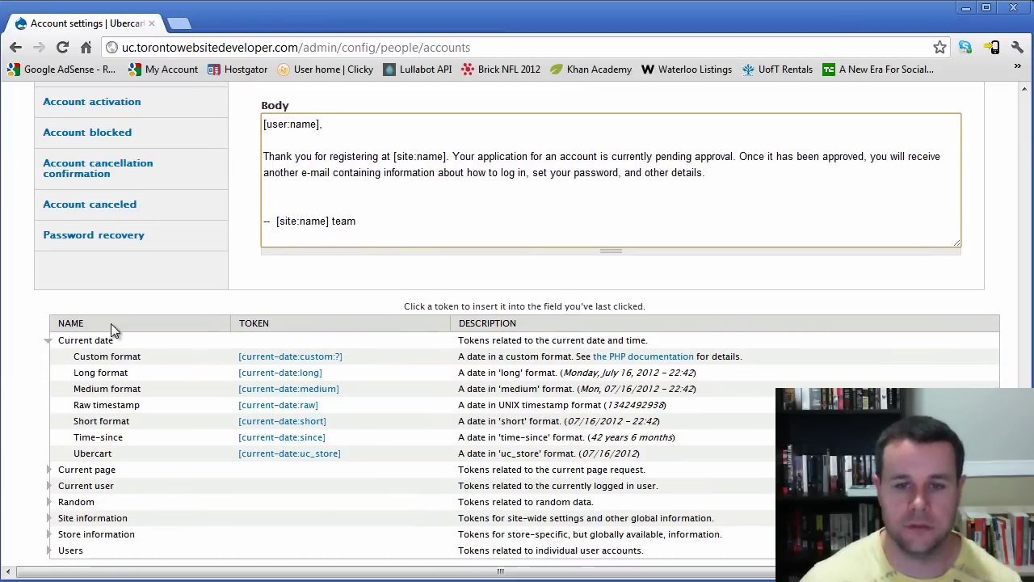
click(48, 340)
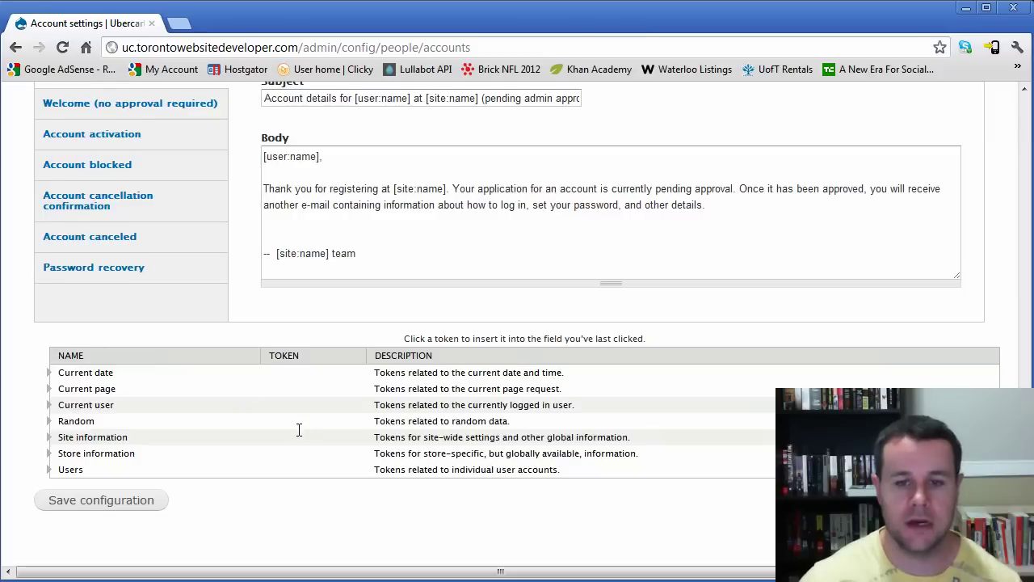
scroll(298, 430, up, 10)
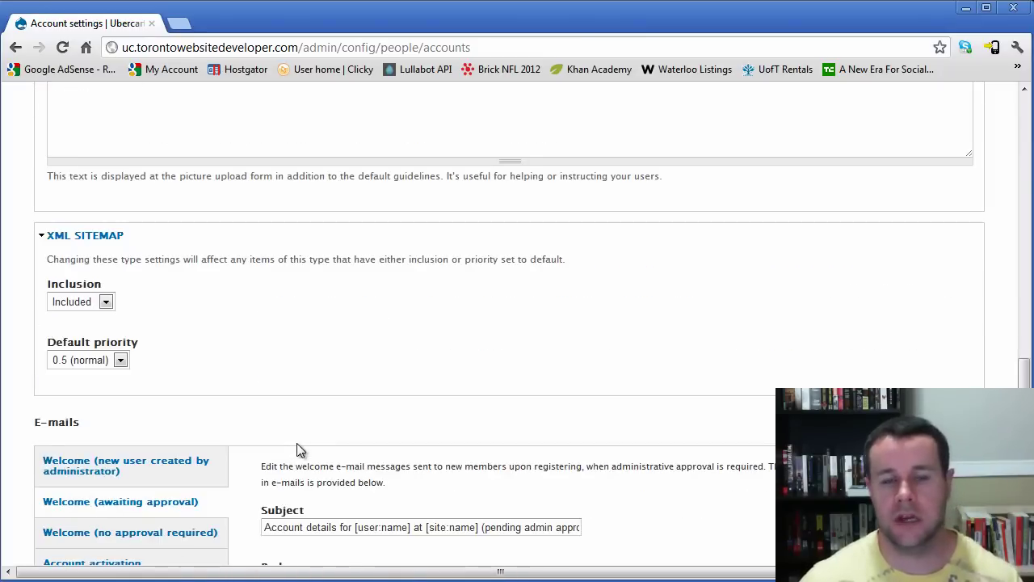
scroll(298, 450, up, 15)
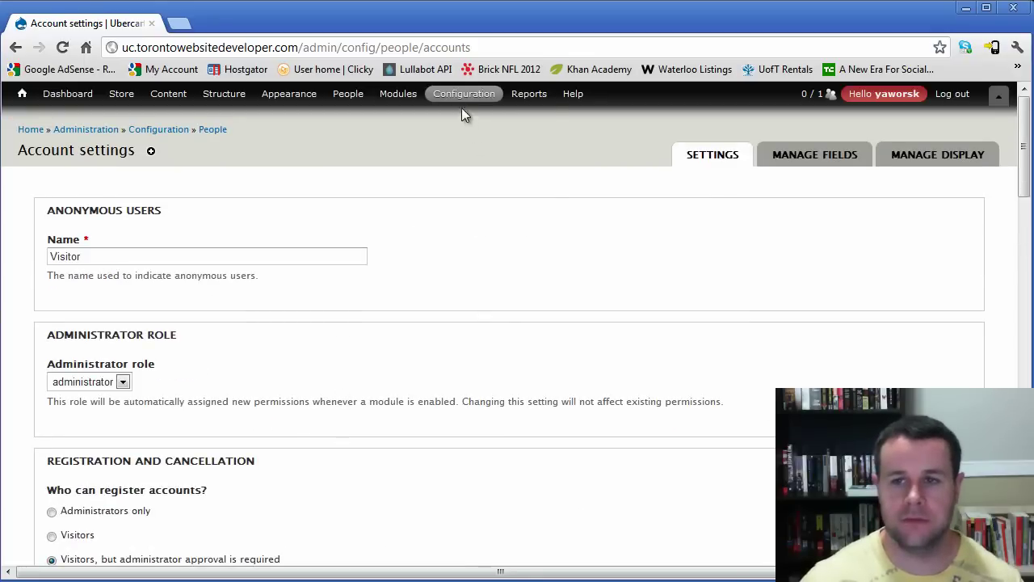
Open Image styles under Configuration > Media and scroll through the thumbnail, medium, large and uc_ styles.
mouse_move(465, 101)
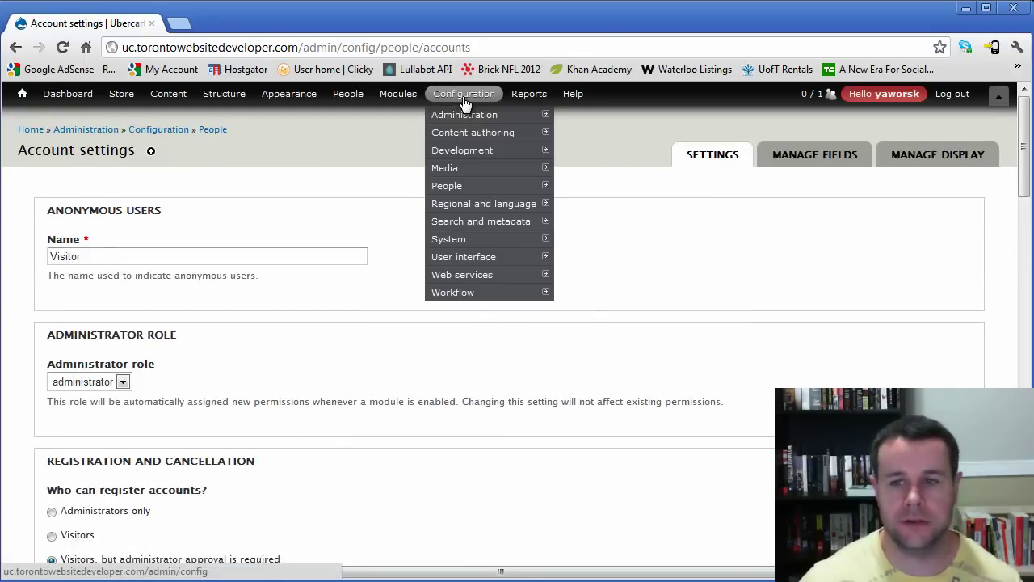
mouse_move(480, 173)
click(619, 211)
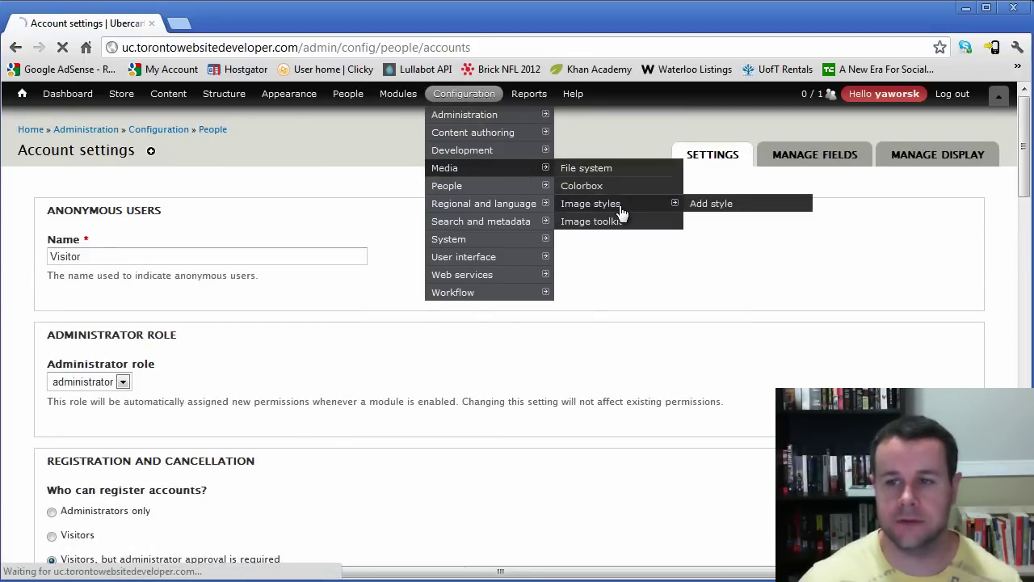
scroll(228, 281, down, 1)
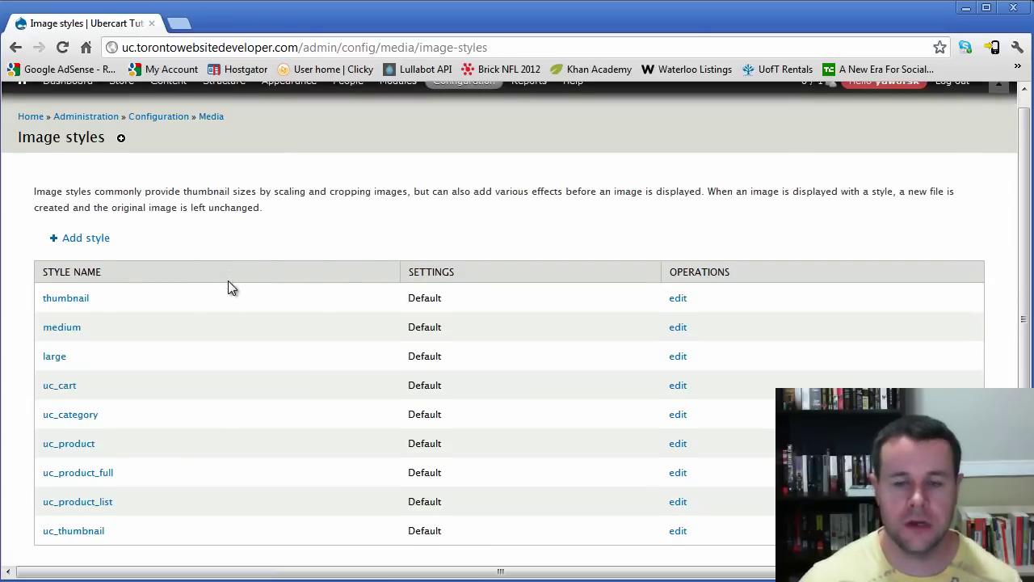
scroll(229, 282, down, 1)
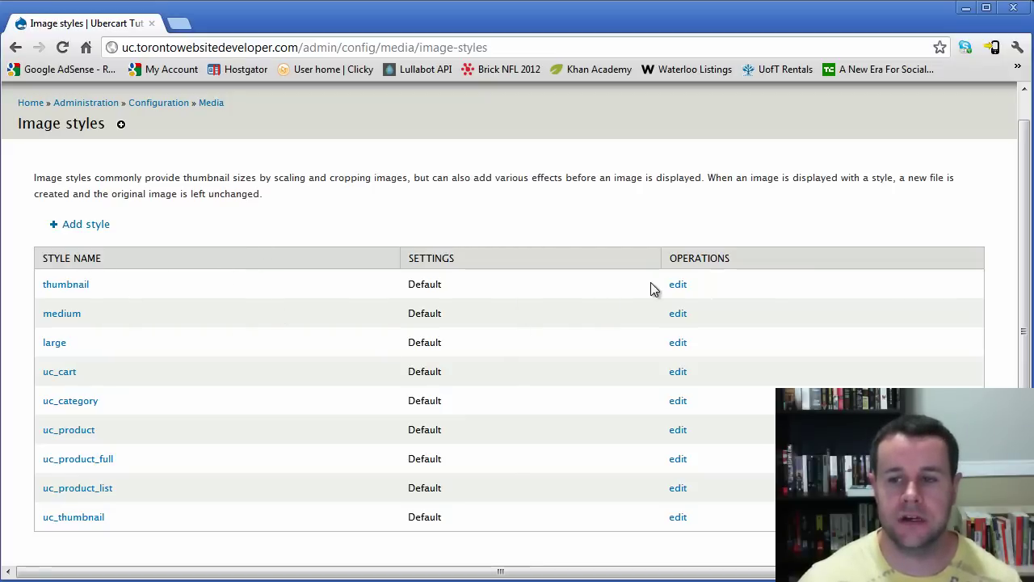
click(677, 286)
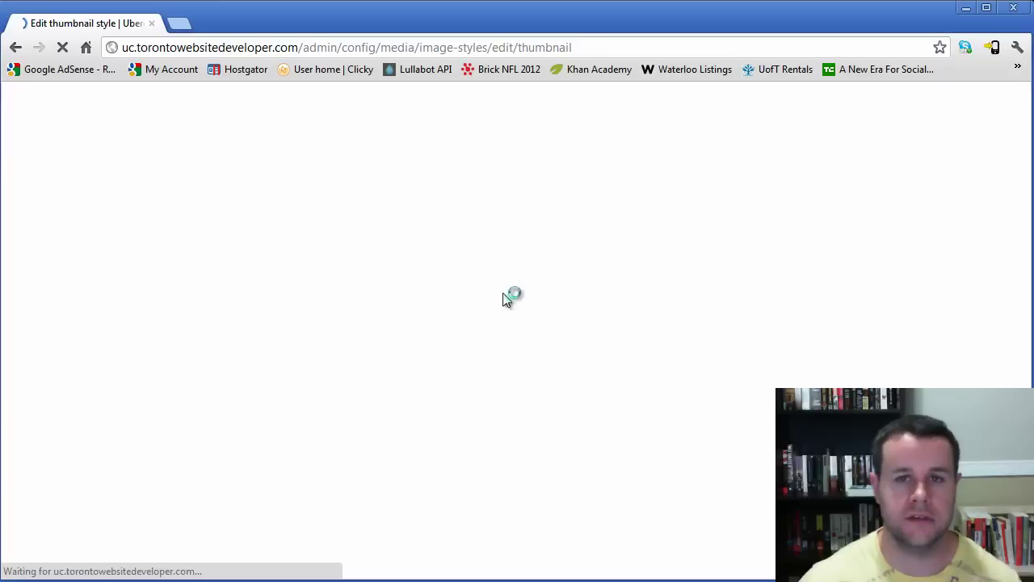
scroll(451, 336, down, 2)
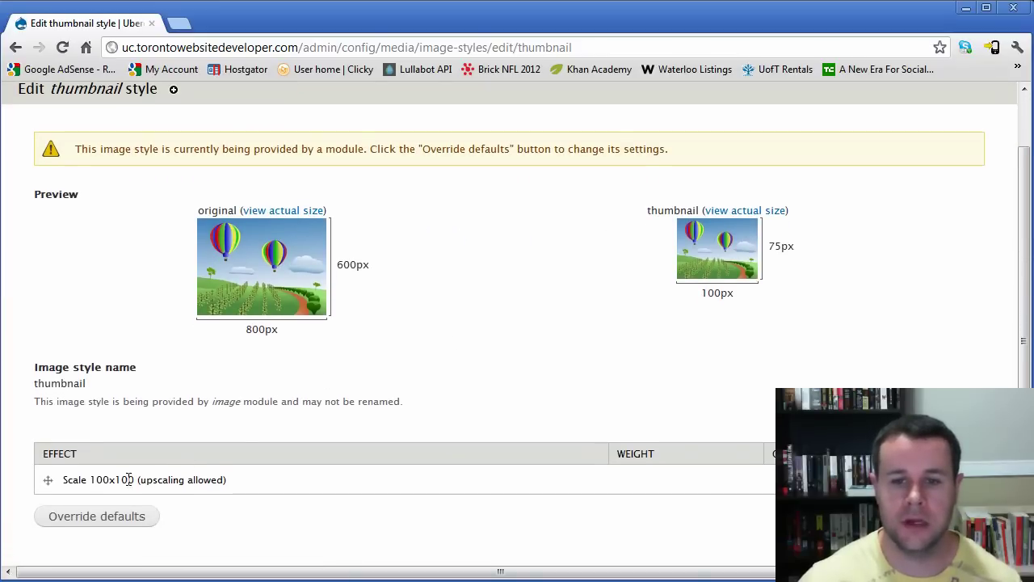
scroll(105, 286, up, 2)
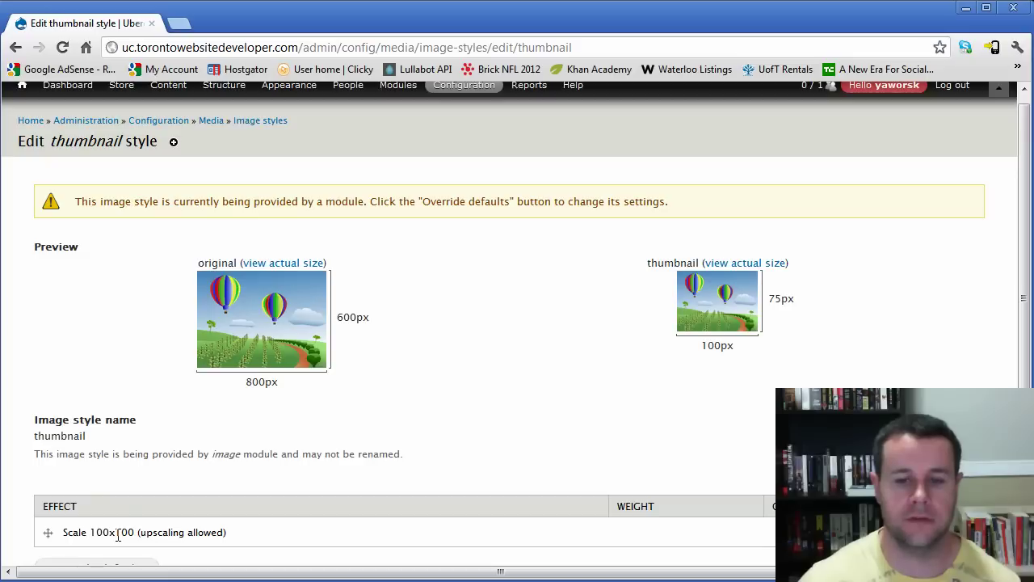
scroll(768, 415, down, 1)
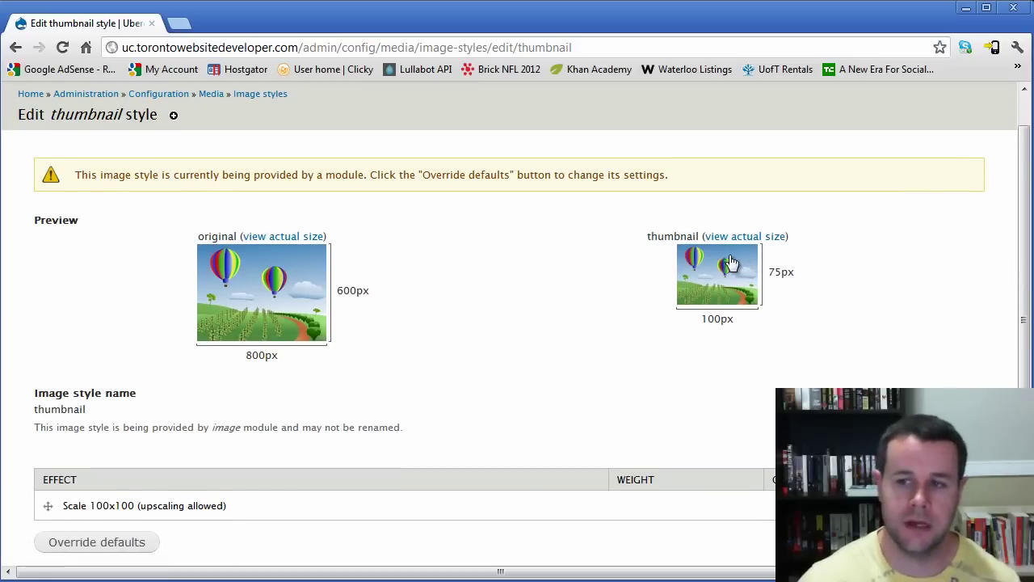
scroll(735, 456, down, 1)
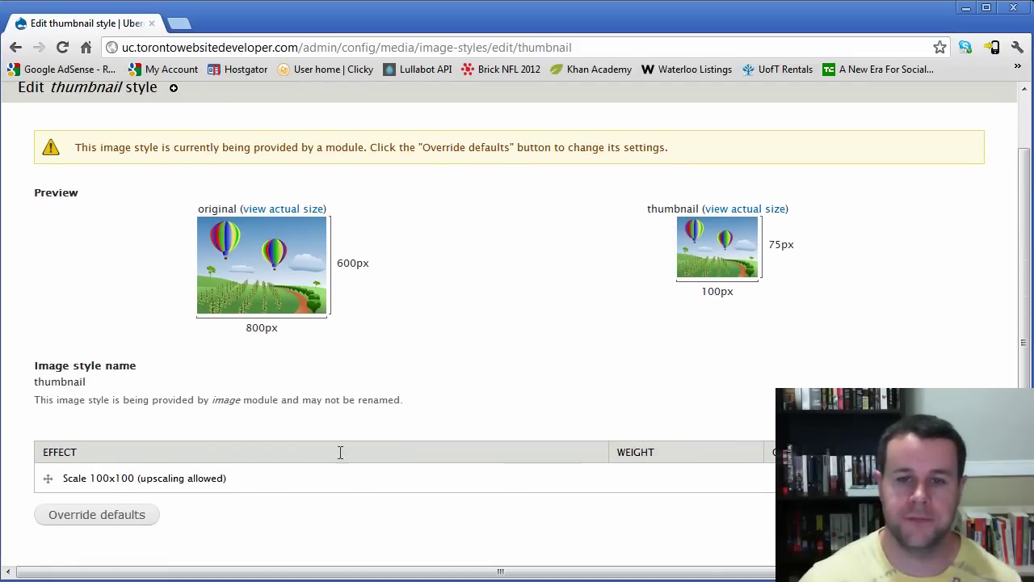
scroll(242, 476, up, 1)
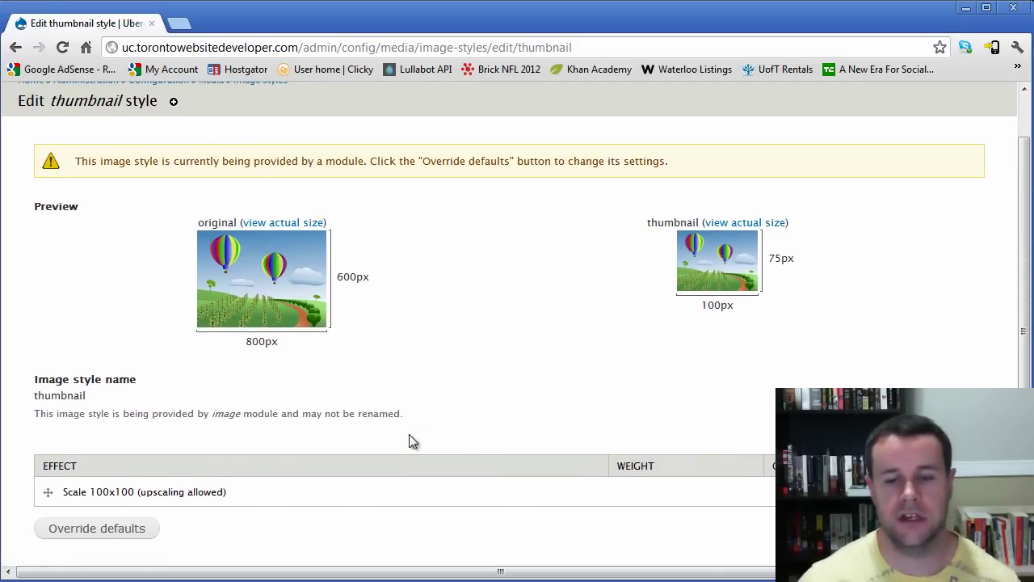
key(alt+Left)
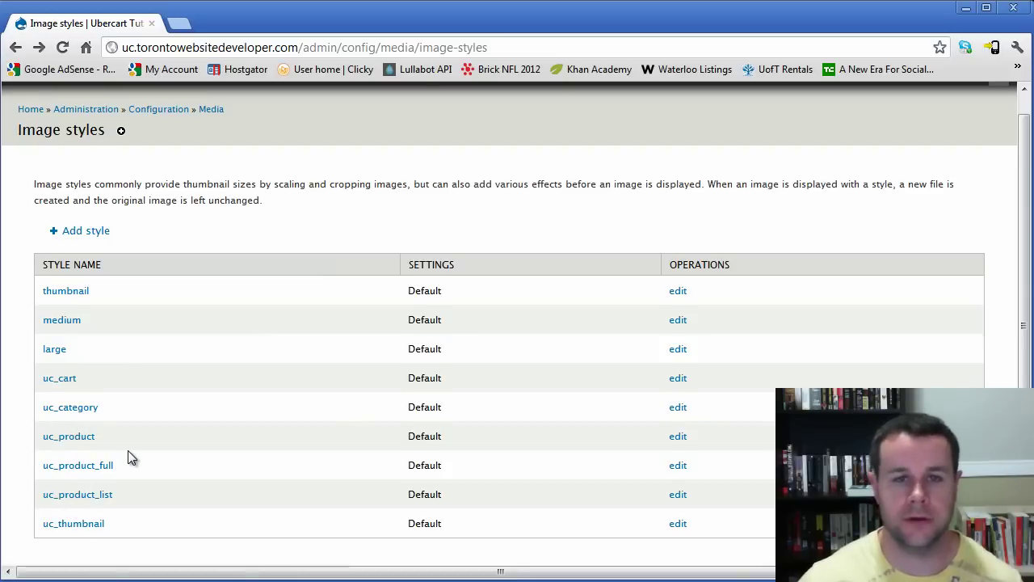
scroll(127, 450, up, 1)
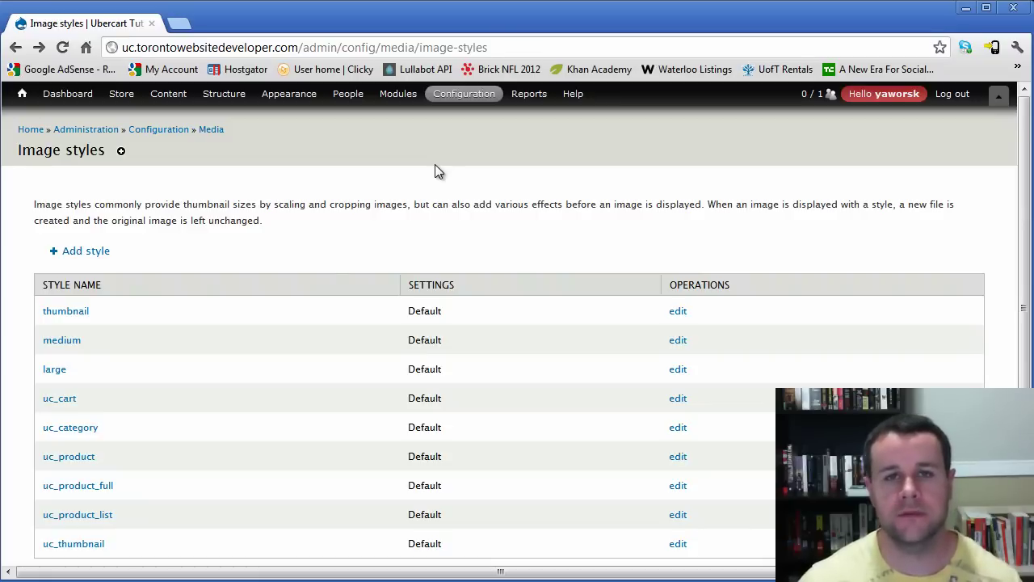
Open the Meta tags settings and expand Global to view its Title and Generator values.
mouse_move(464, 95)
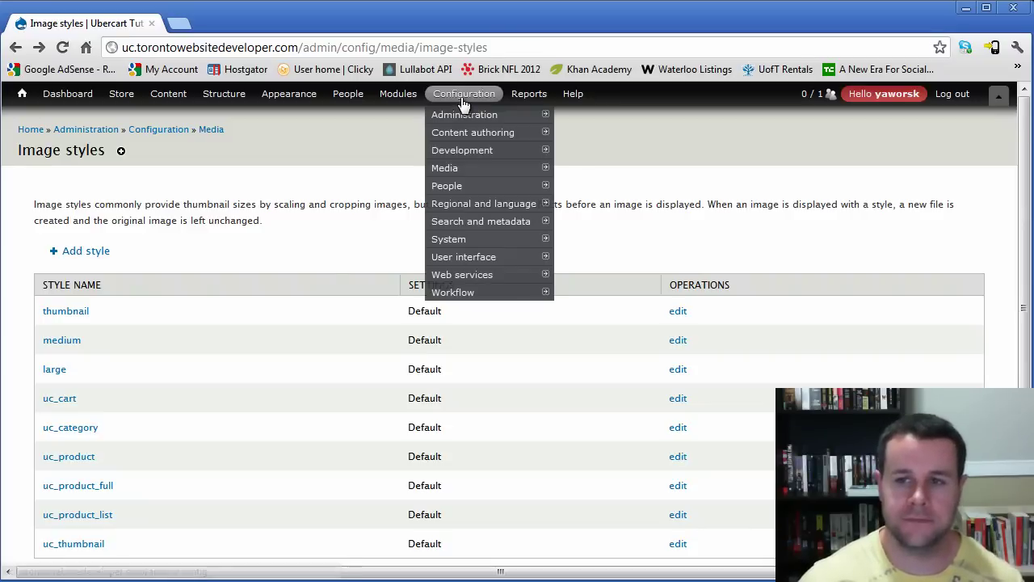
mouse_move(483, 223)
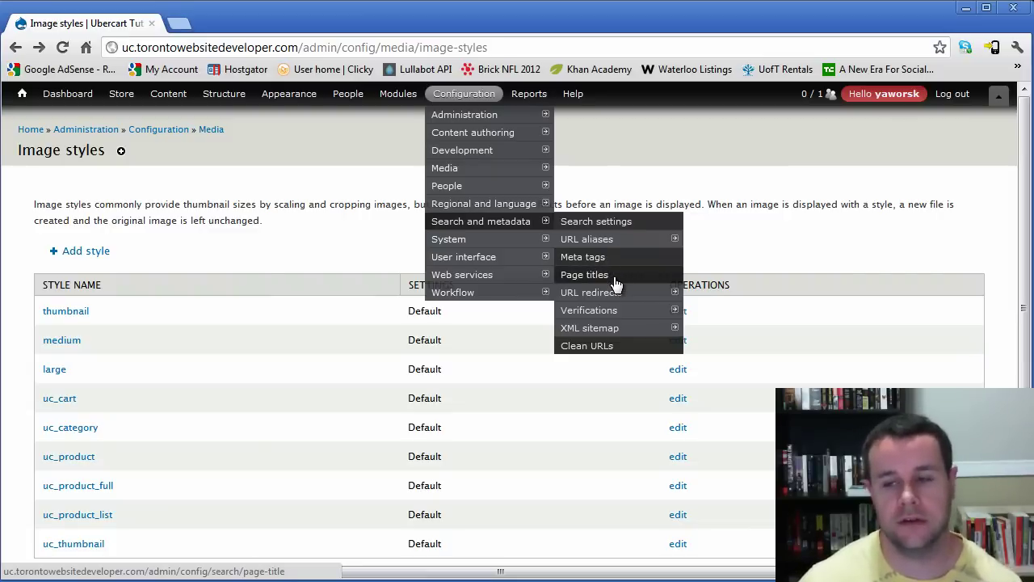
click(596, 259)
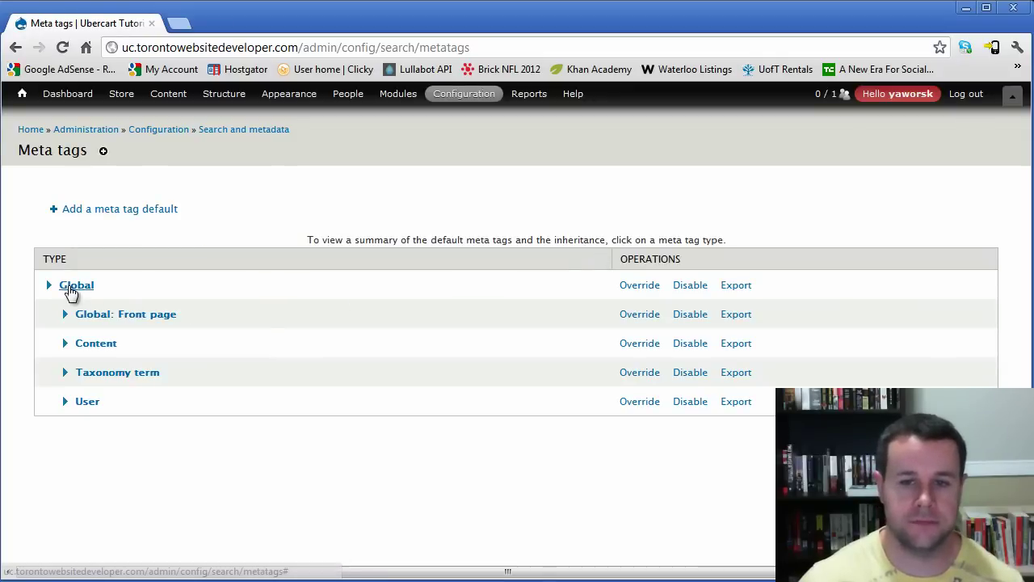
click(78, 288)
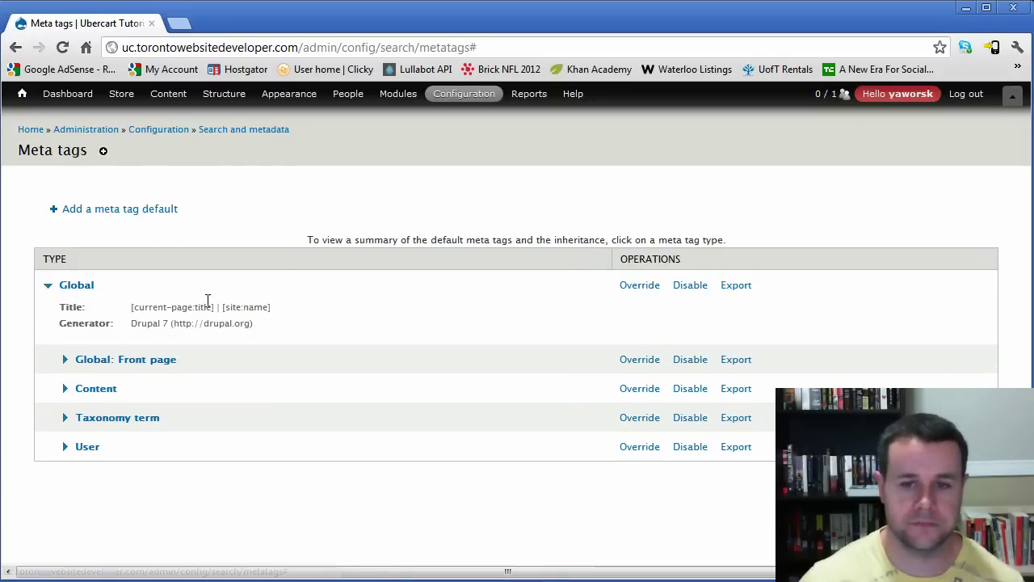
drag(282, 316, 229, 309)
click(127, 313)
click(185, 314)
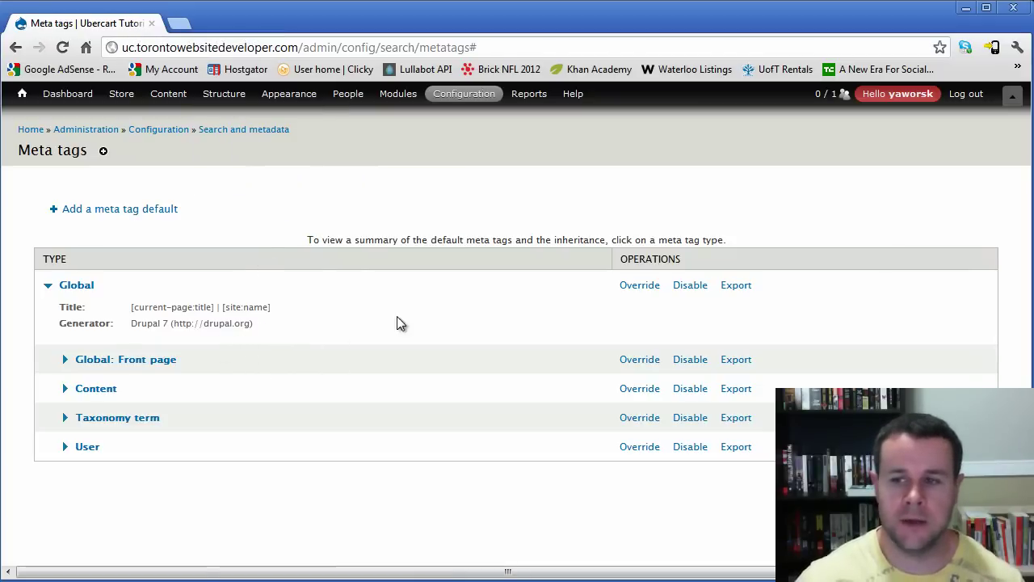
Expand Global: Front page, showing title [site:name] and canonical URL [site:url].
click(146, 361)
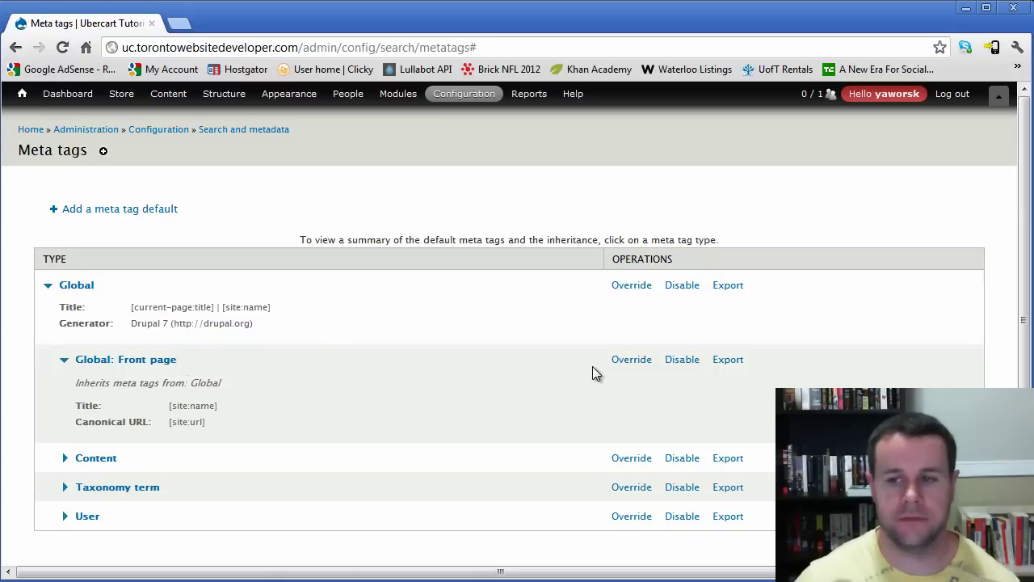
drag(167, 403, 217, 424)
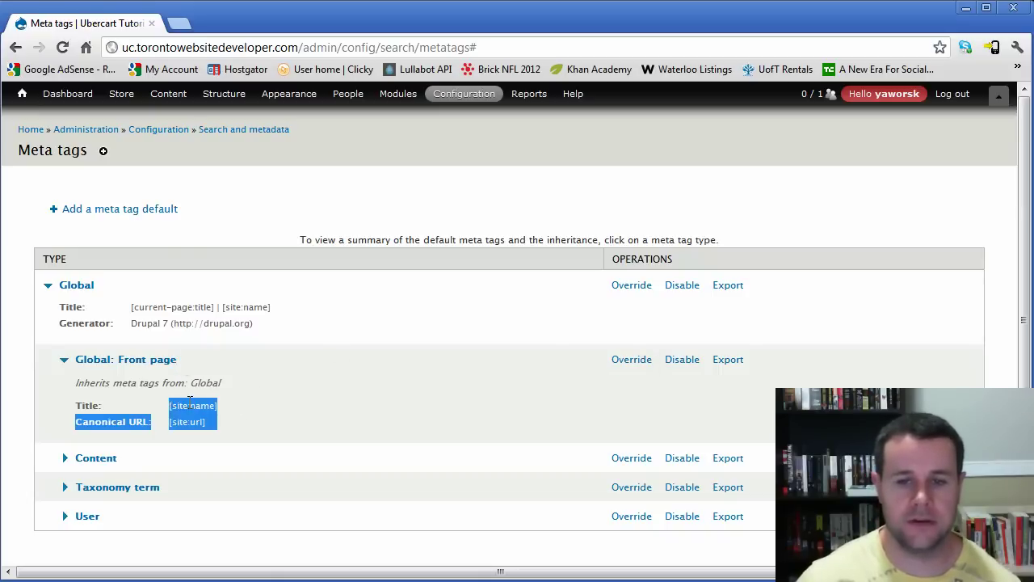
click(101, 404)
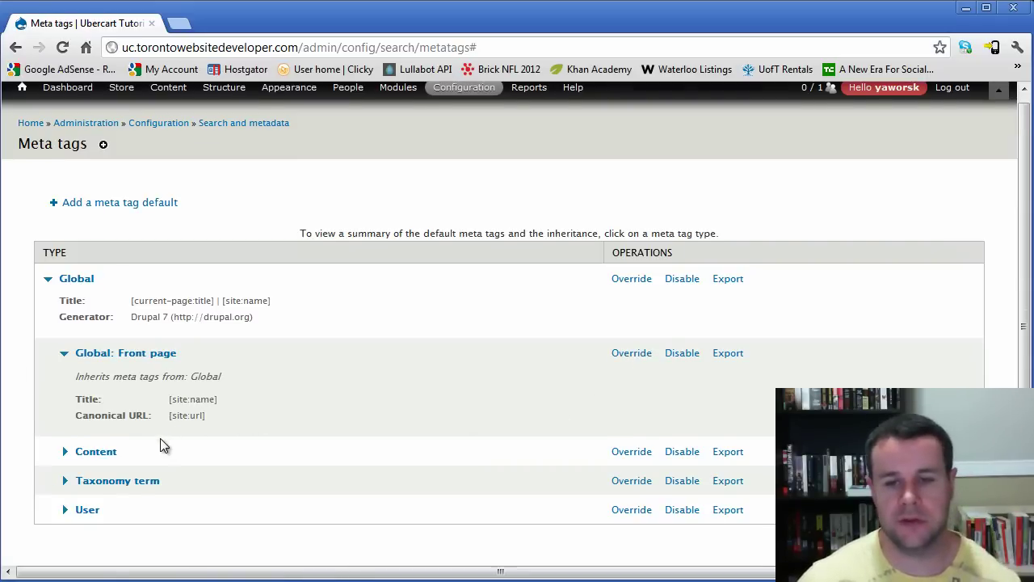
Expand the Content defaults and review its [node:summary] description token.
click(88, 458)
scroll(272, 431, down, 1)
scroll(272, 432, down, 1)
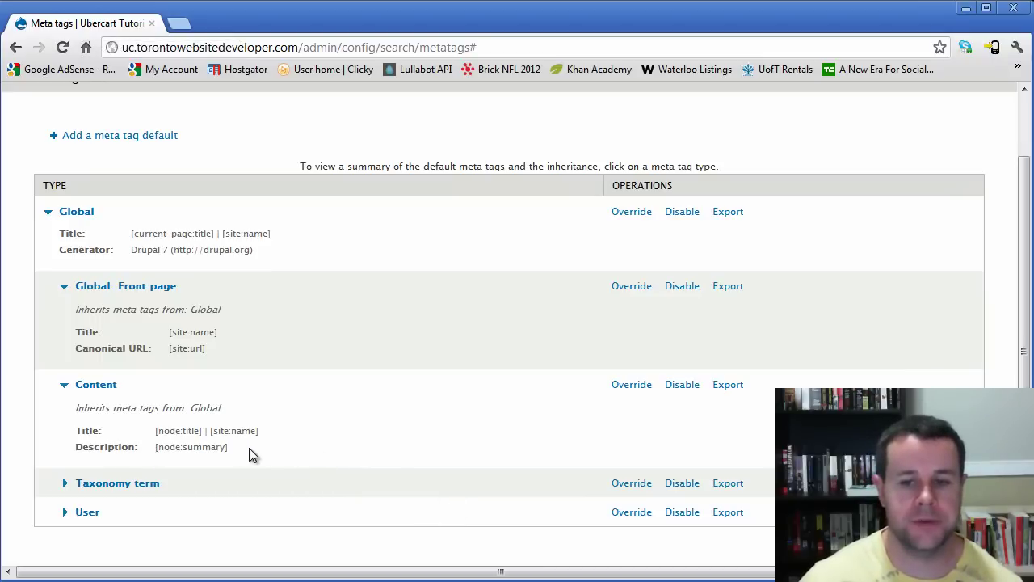
drag(229, 447, 155, 446)
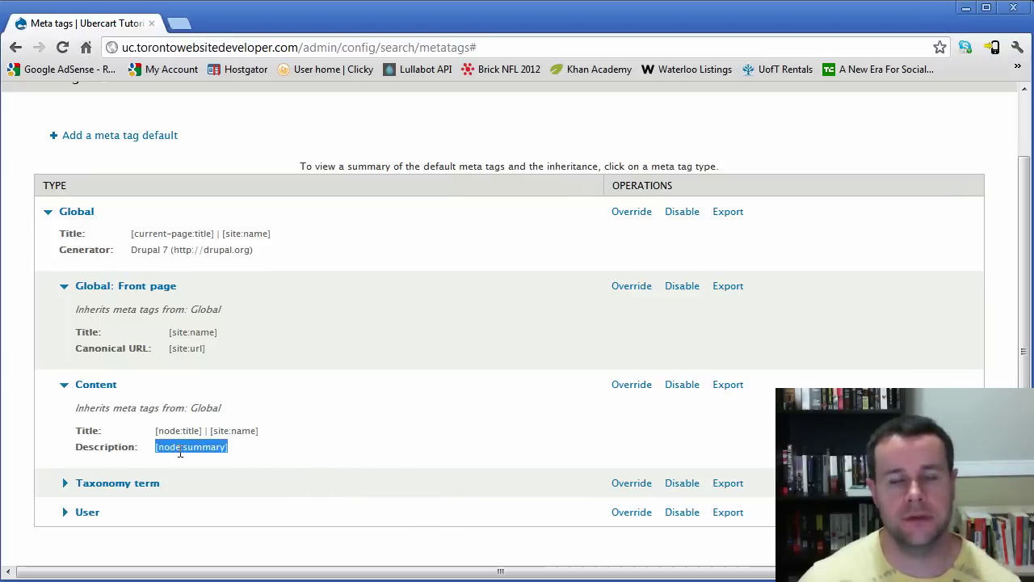
click(226, 463)
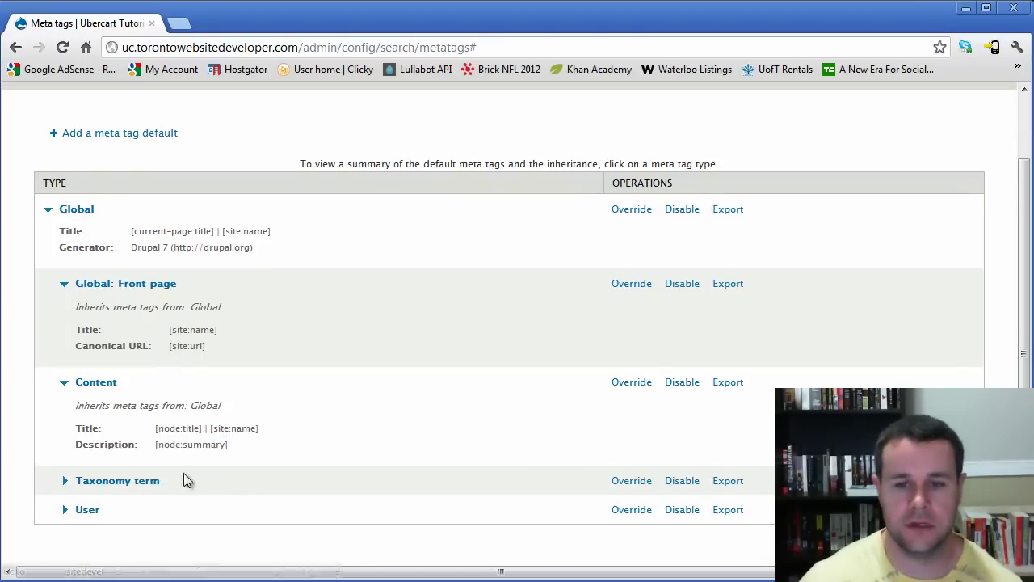
Expand the Taxonomy term and User defaults, then scroll back to the top.
click(153, 483)
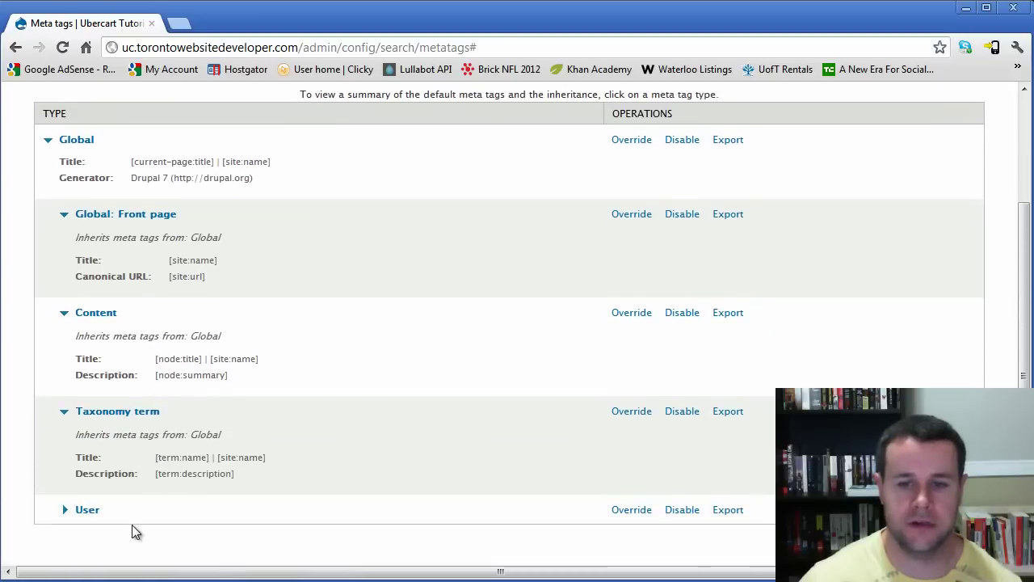
click(87, 510)
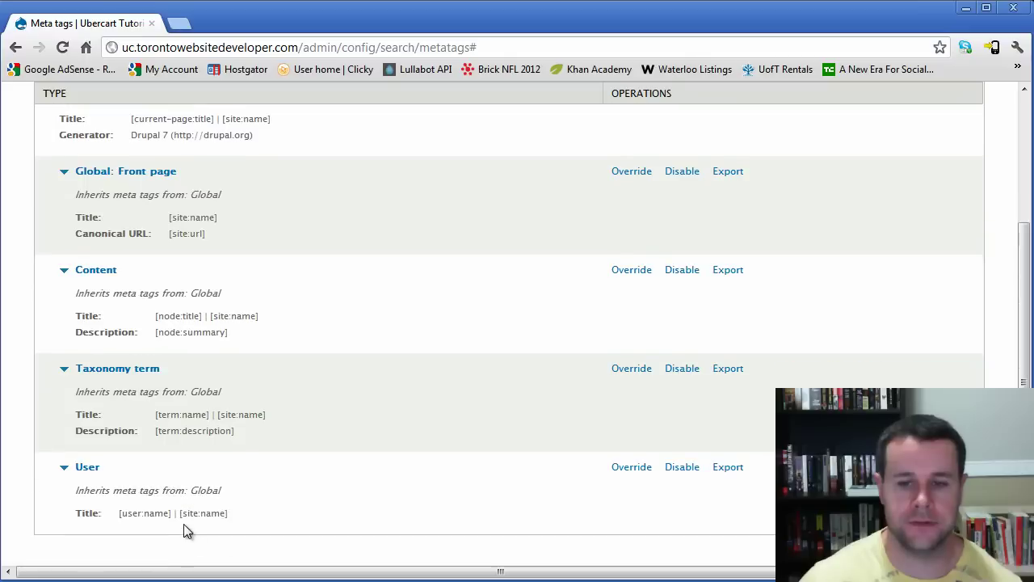
scroll(327, 503, up, 1)
scroll(326, 503, up, 2)
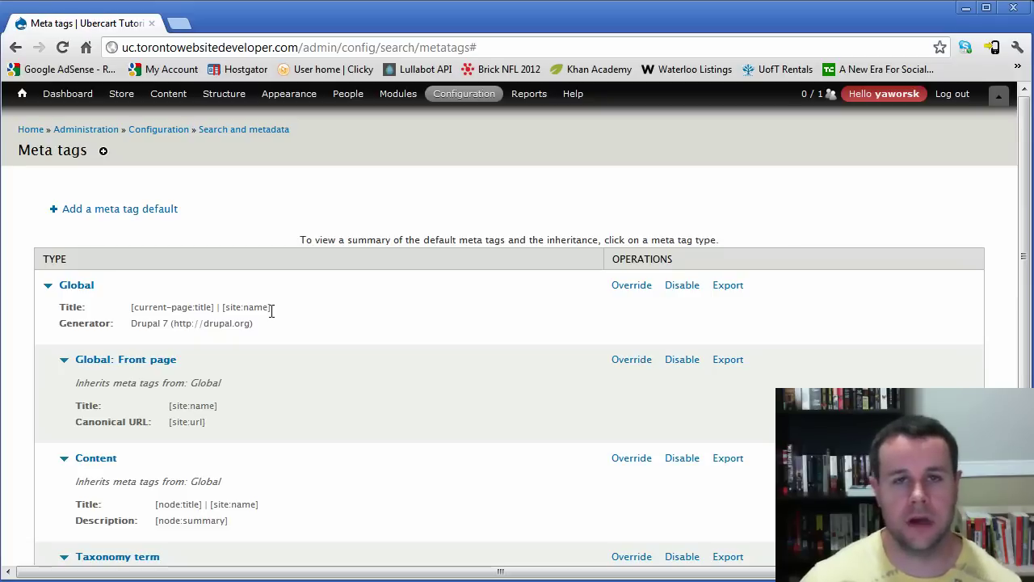
Open Colorbox settings from Configuration > Media and right-click the Colorbox plugin link.
mouse_move(476, 104)
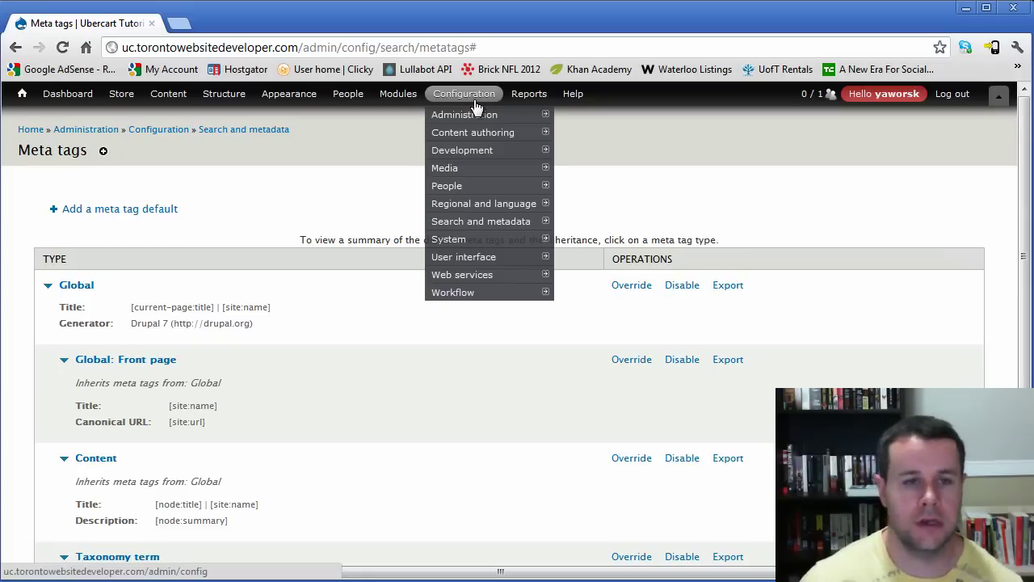
mouse_move(474, 169)
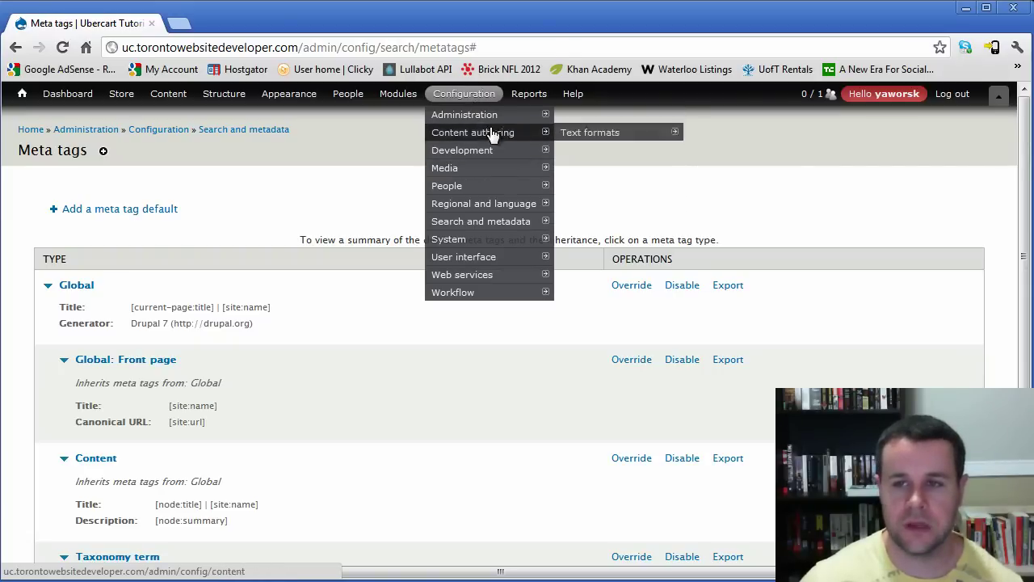
mouse_move(464, 128)
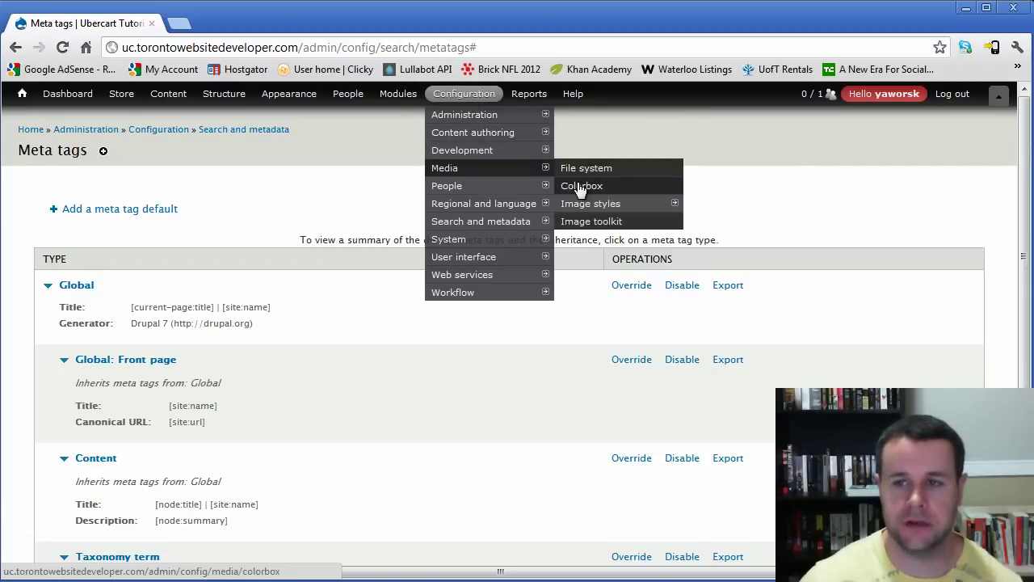
click(577, 185)
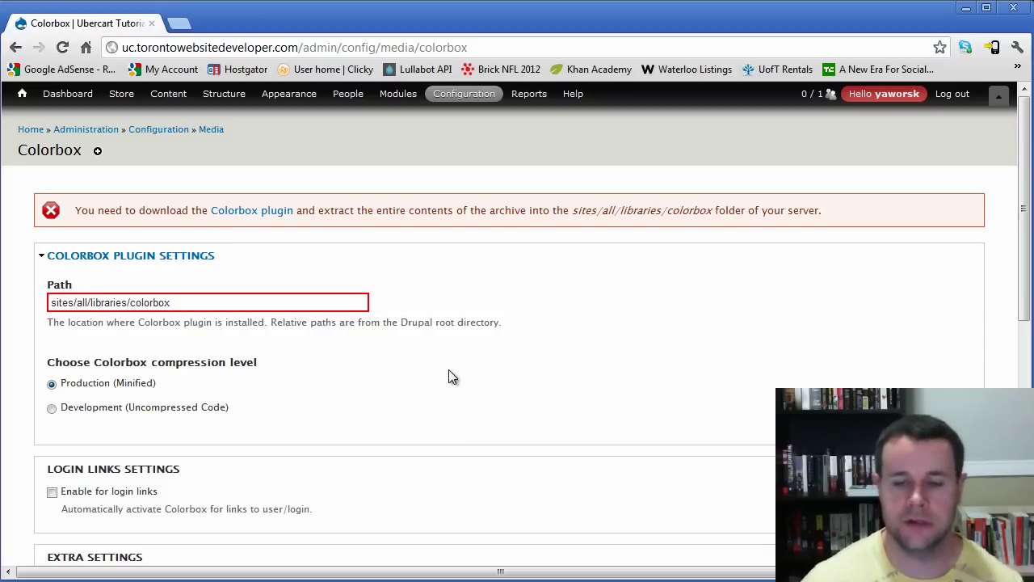
scroll(453, 386, down, 1)
scroll(452, 386, up, 1)
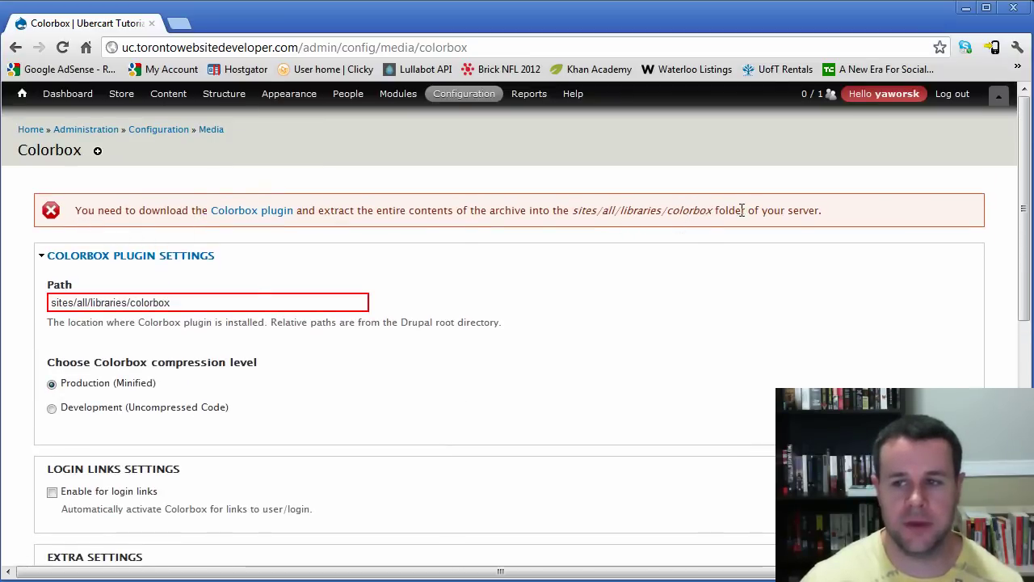
right_click(253, 220)
Open the ColorBox site in a new tab and save release 1.3.19 as colorbox.zip to the Desktop, replacing the old copy.
click(283, 220)
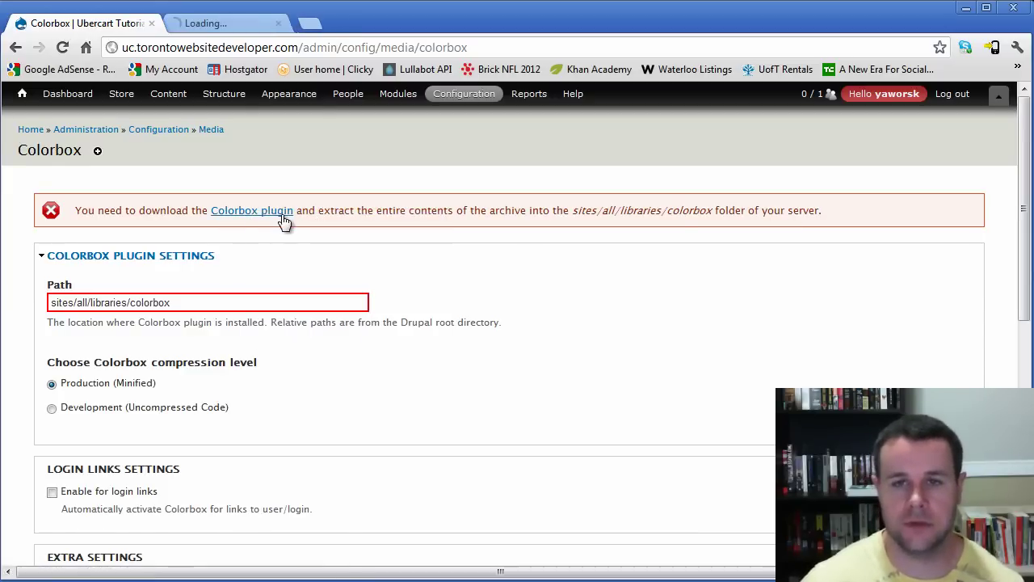
click(217, 22)
scroll(365, 365, down, 1)
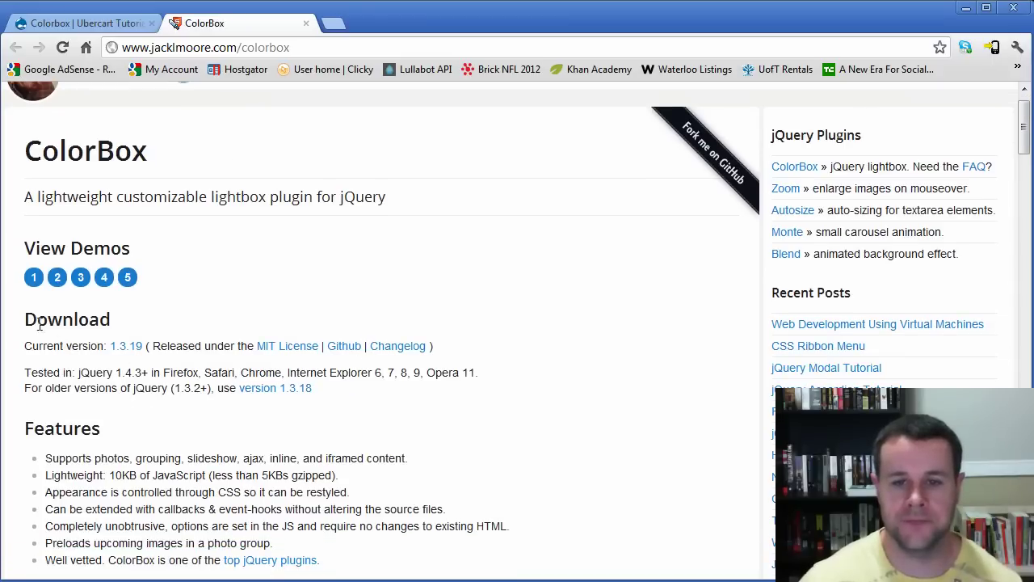
click(127, 348)
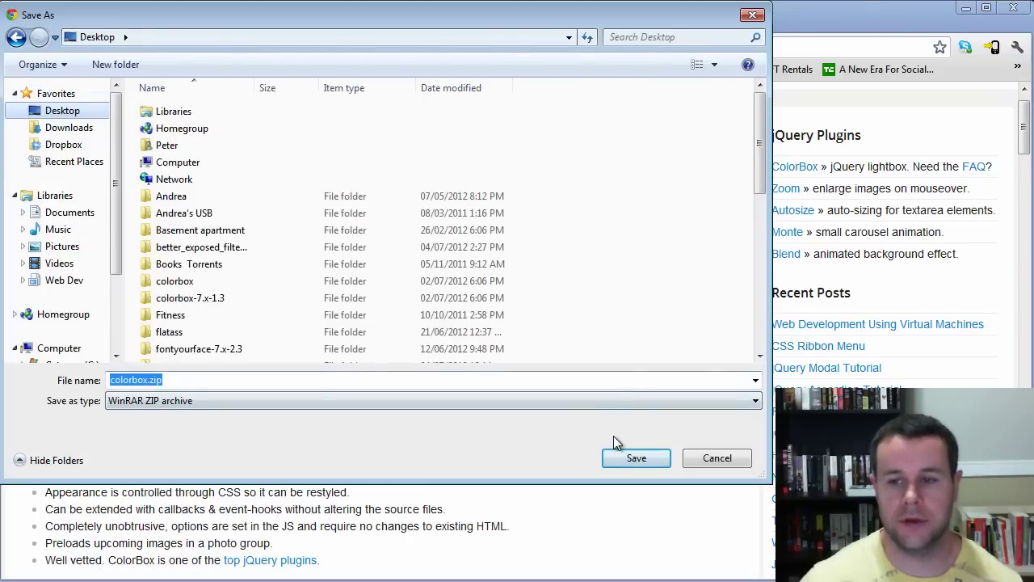
click(630, 455)
click(307, 483)
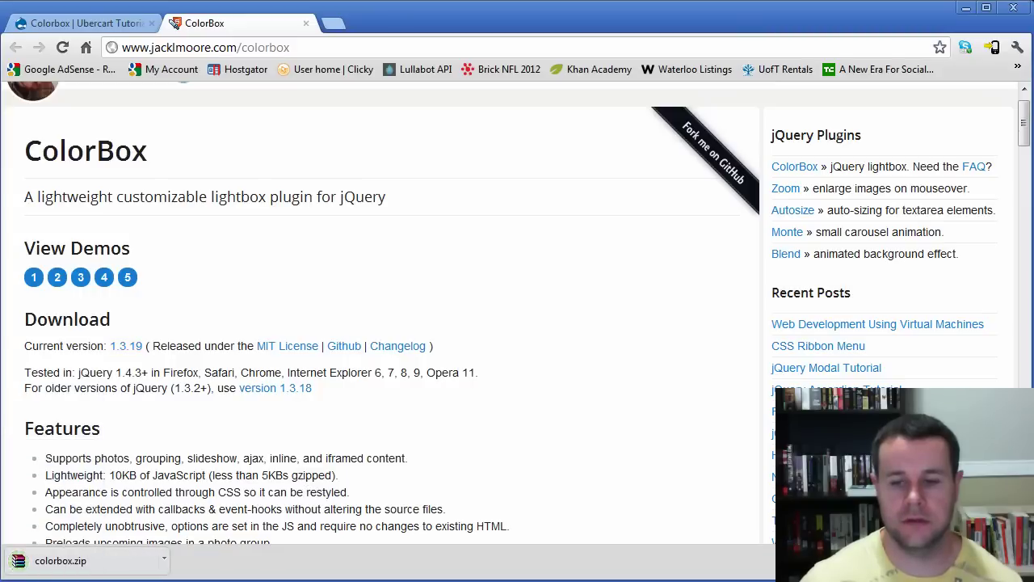
Extract colorbox.zip to a colorbox folder on the Desktop, overwriting all files, then close WinRAR.
click(94, 559)
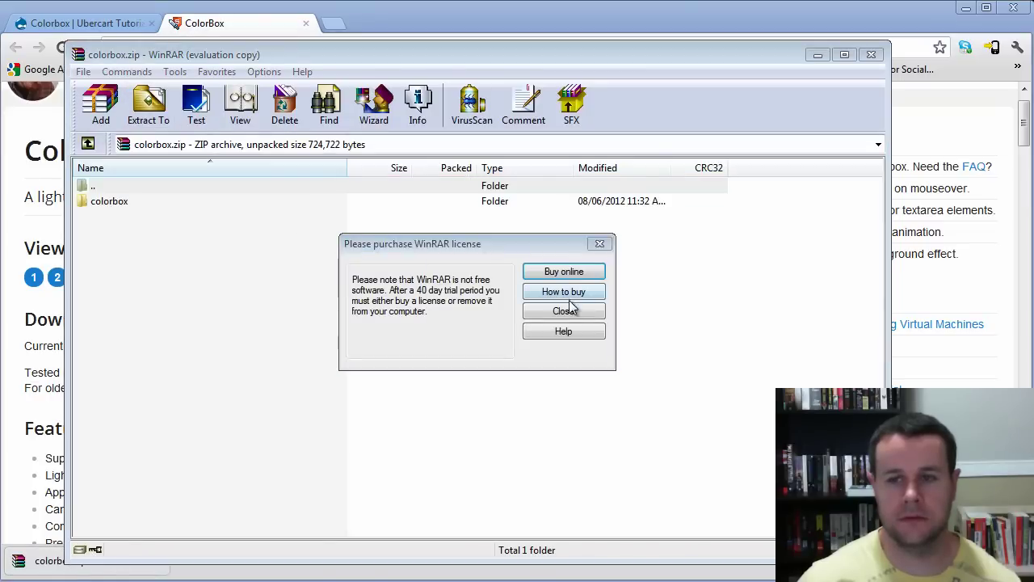
click(563, 310)
click(154, 105)
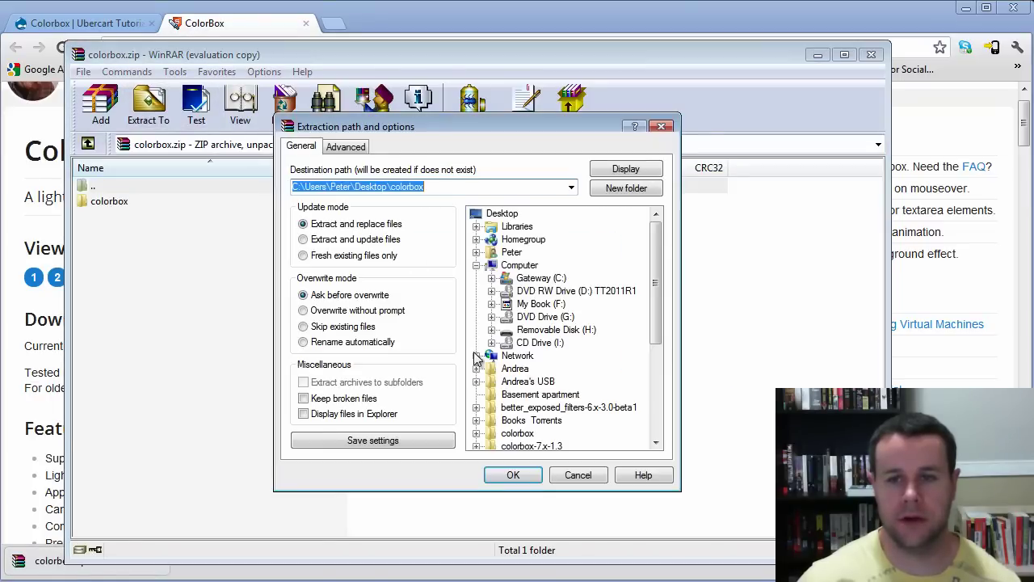
click(529, 475)
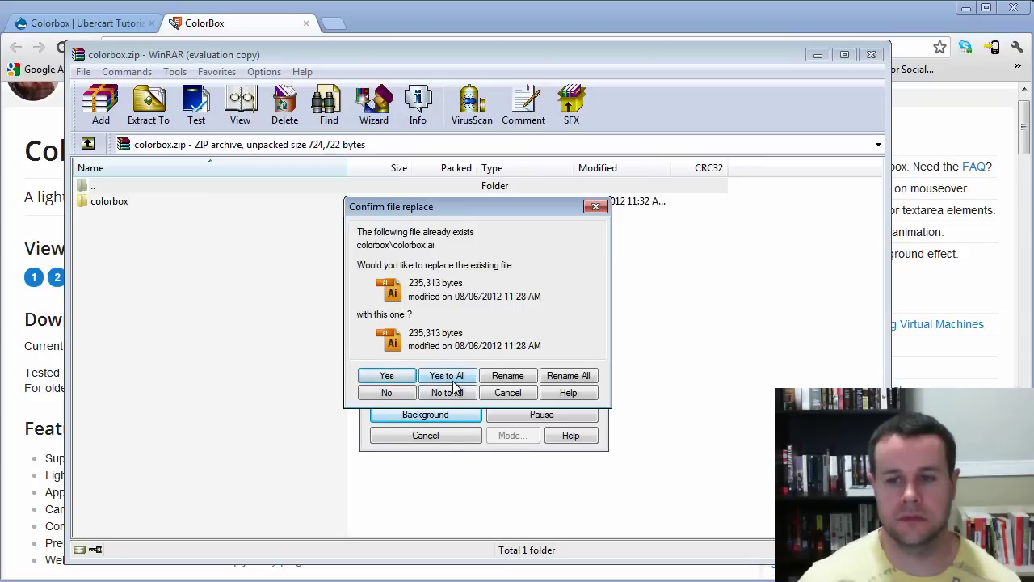
click(509, 398)
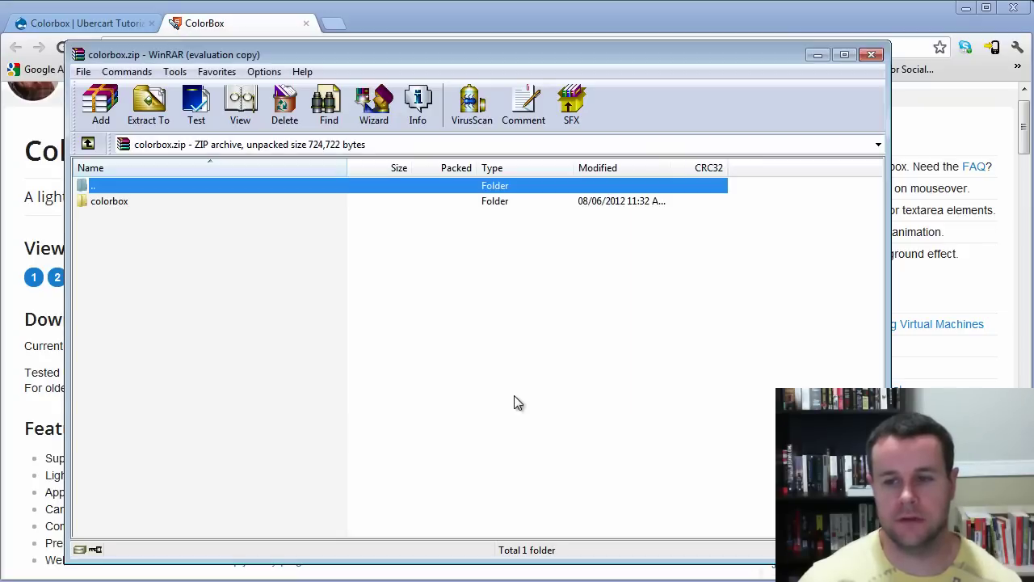
click(875, 56)
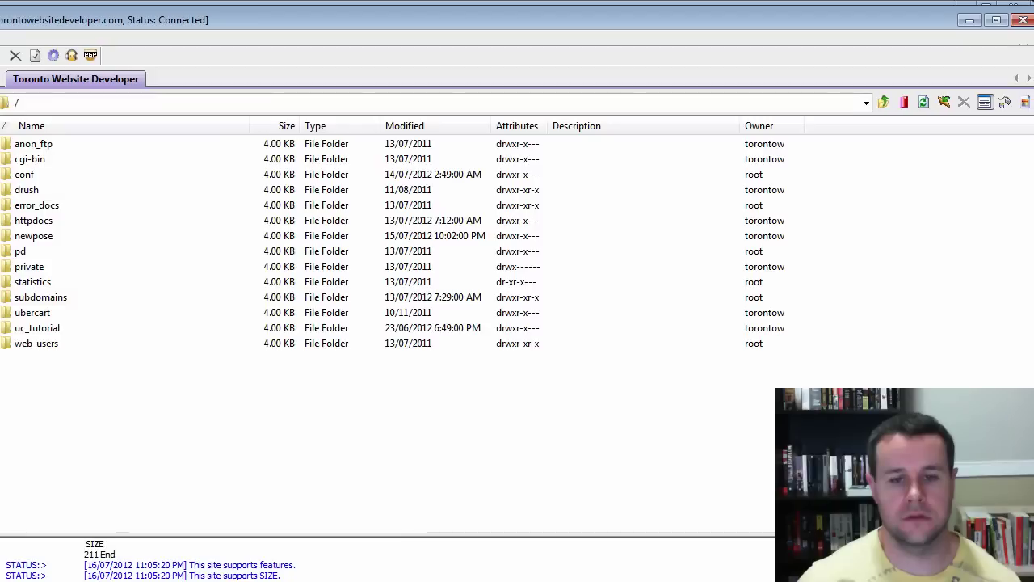
Navigate the remote pane into ubercart > sites > all.
double_click(30, 315)
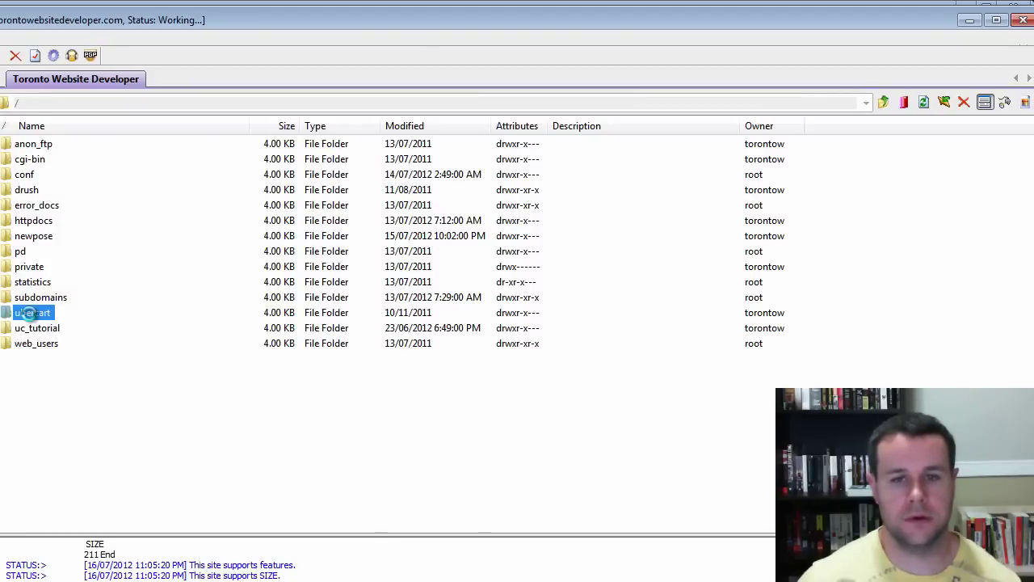
double_click(24, 220)
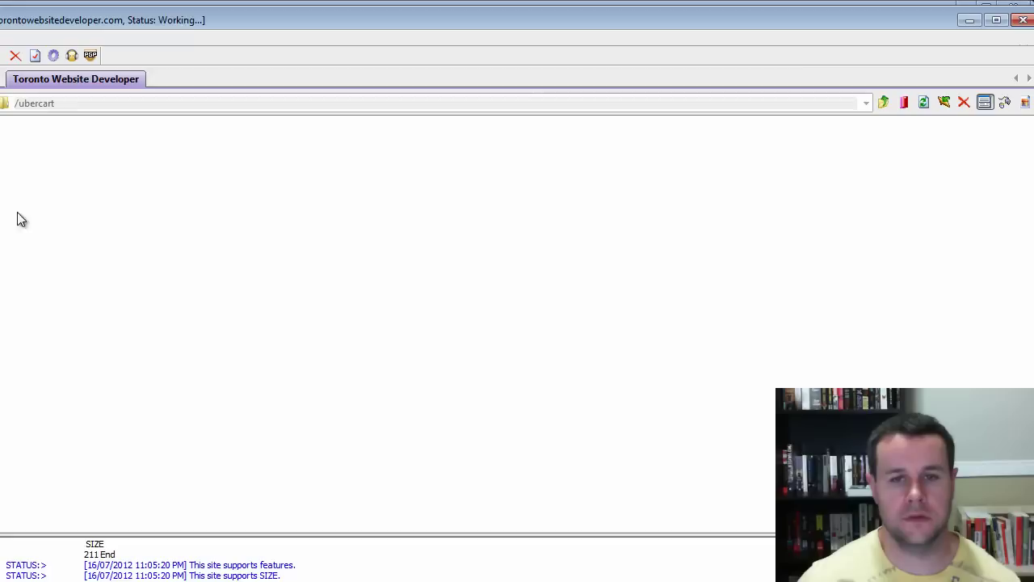
double_click(20, 144)
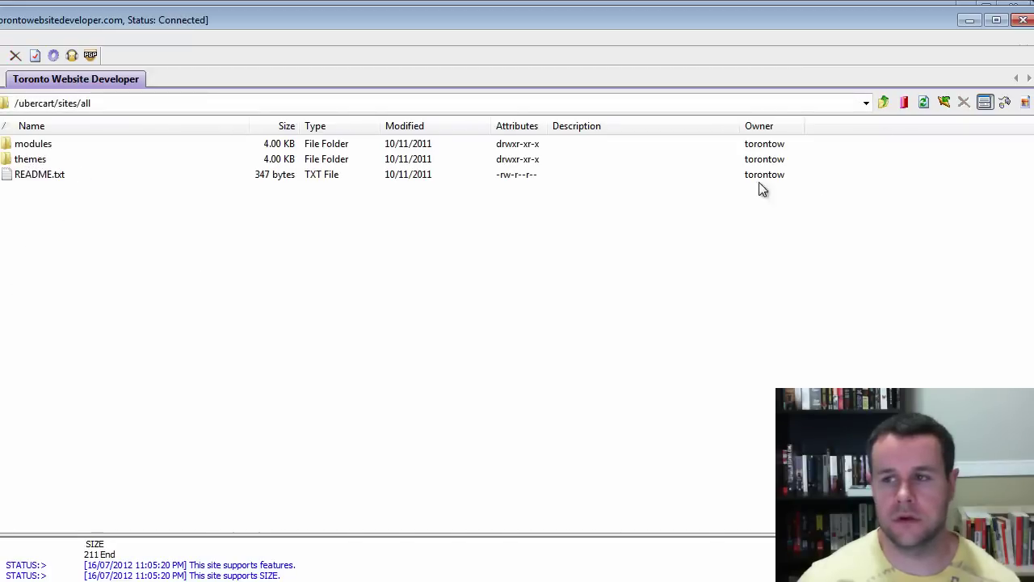
Create a new folder named libraries in sites/all and open it.
right_click(109, 250)
click(172, 378)
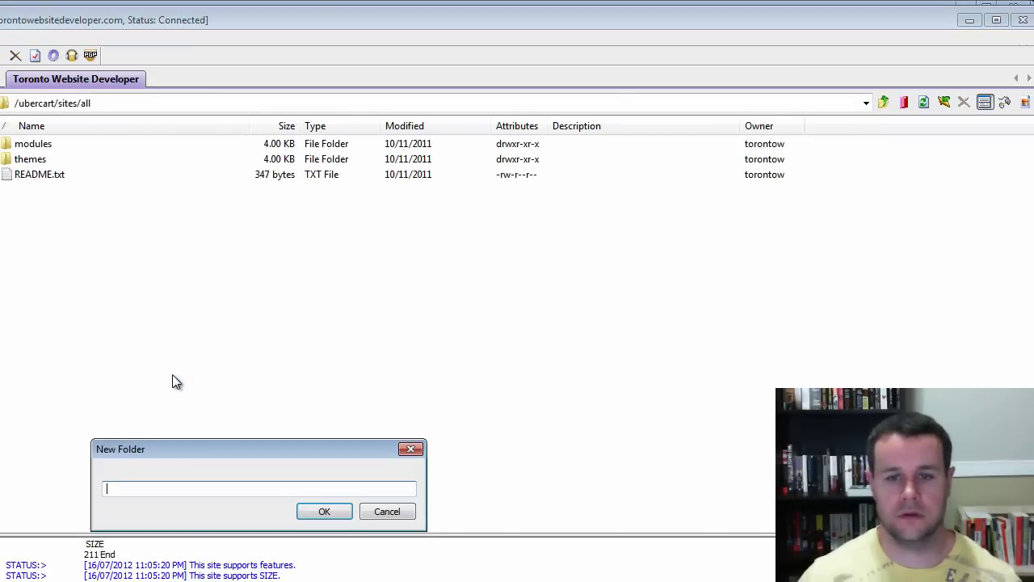
text(libar)
key(BackSpace)
key(BackSpace)
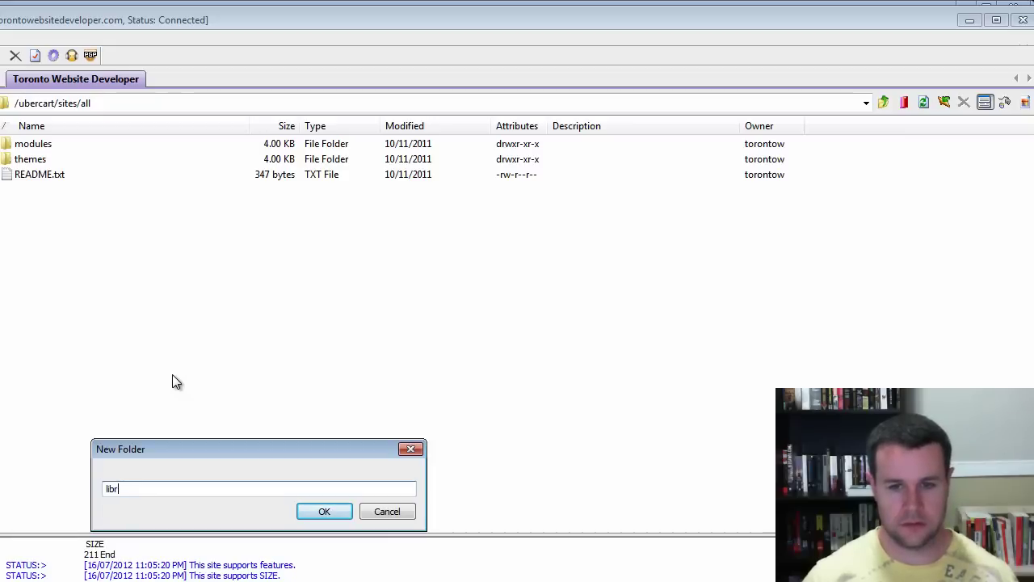
text(raries)
key(Return)
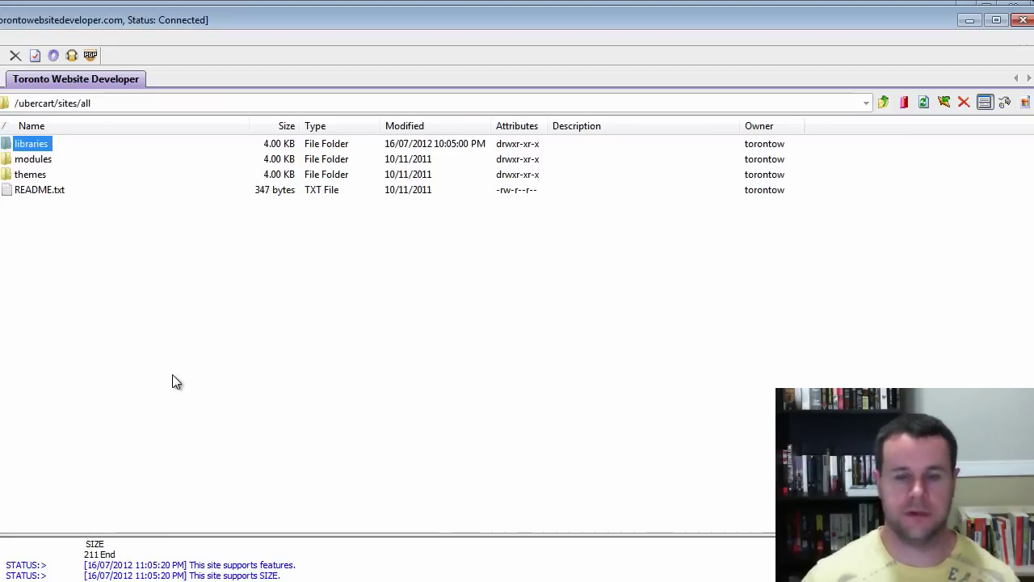
double_click(34, 147)
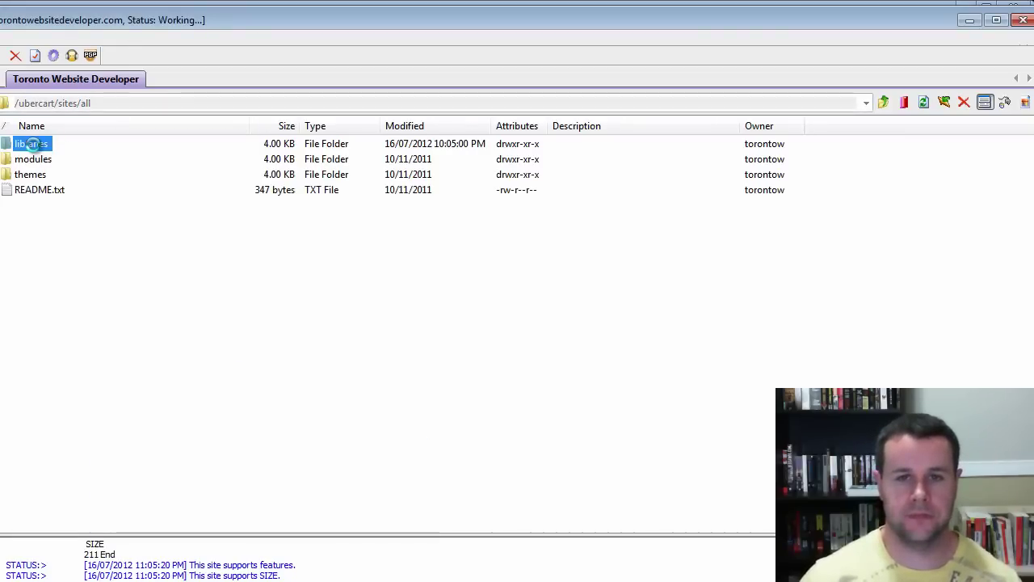
right_click(64, 217)
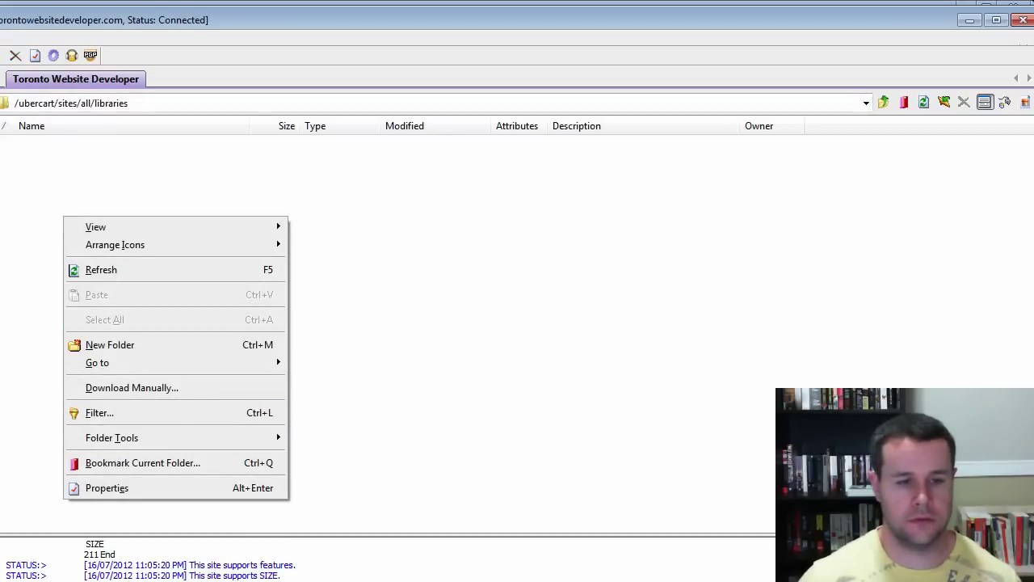
key(Escape)
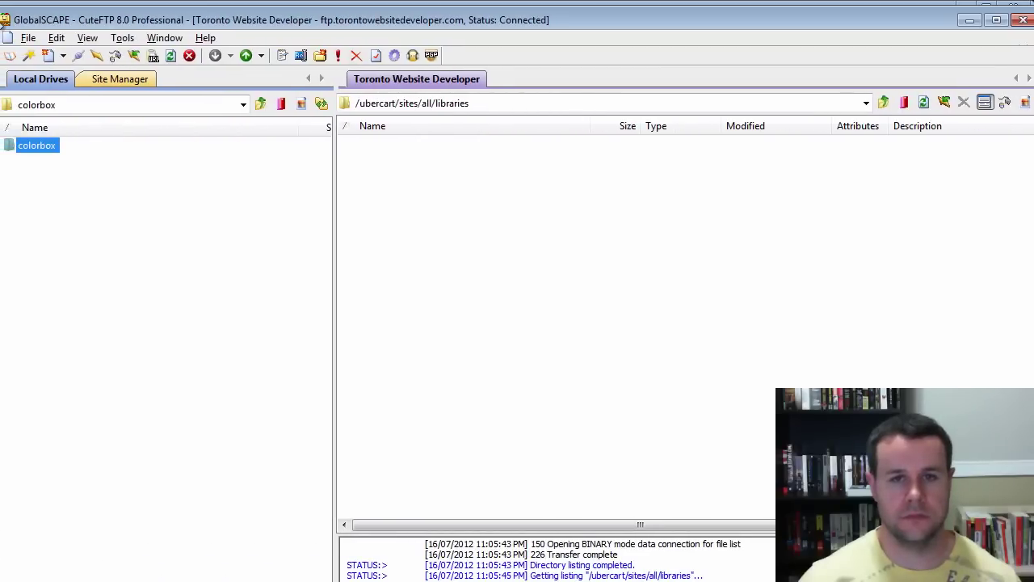
Upload the local colorbox folder into the libraries folder on the server.
click(246, 105)
click(56, 331)
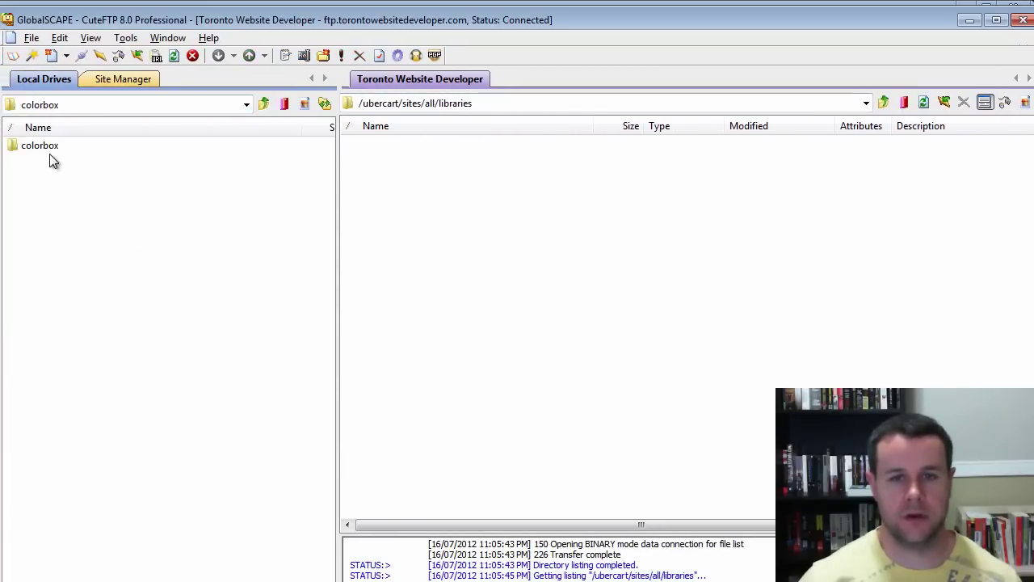
click(40, 147)
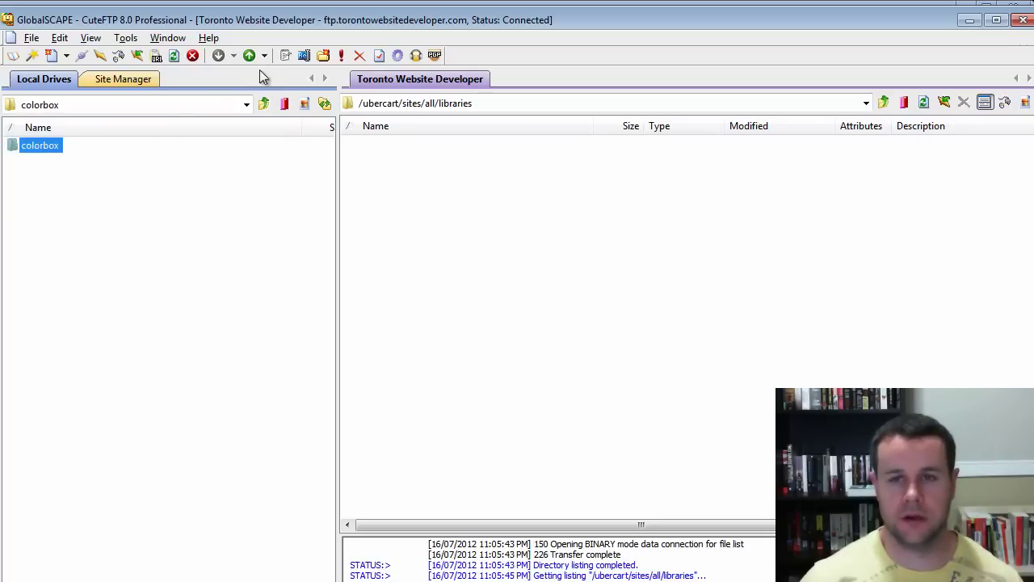
click(250, 56)
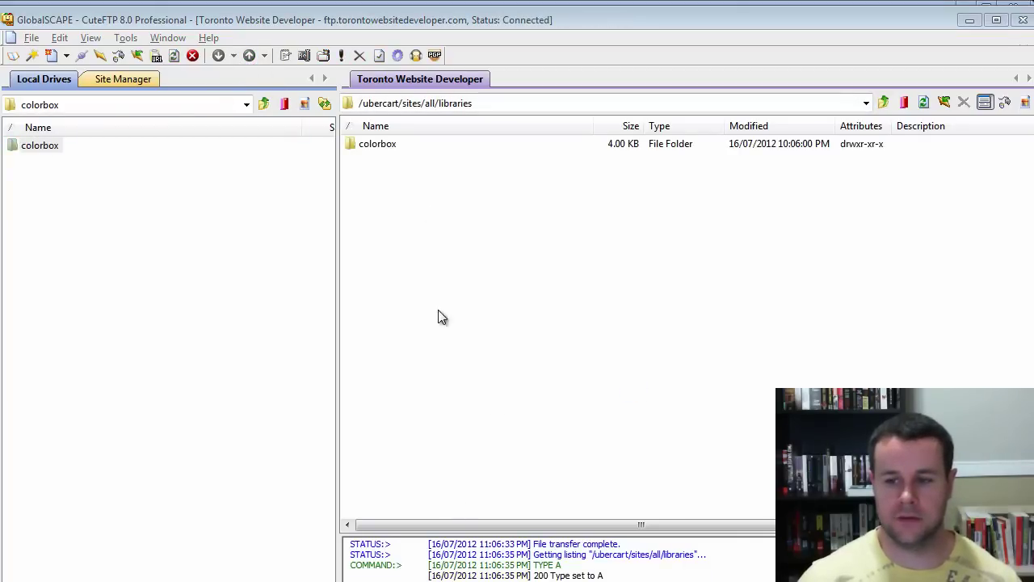
key(alt+Tab)
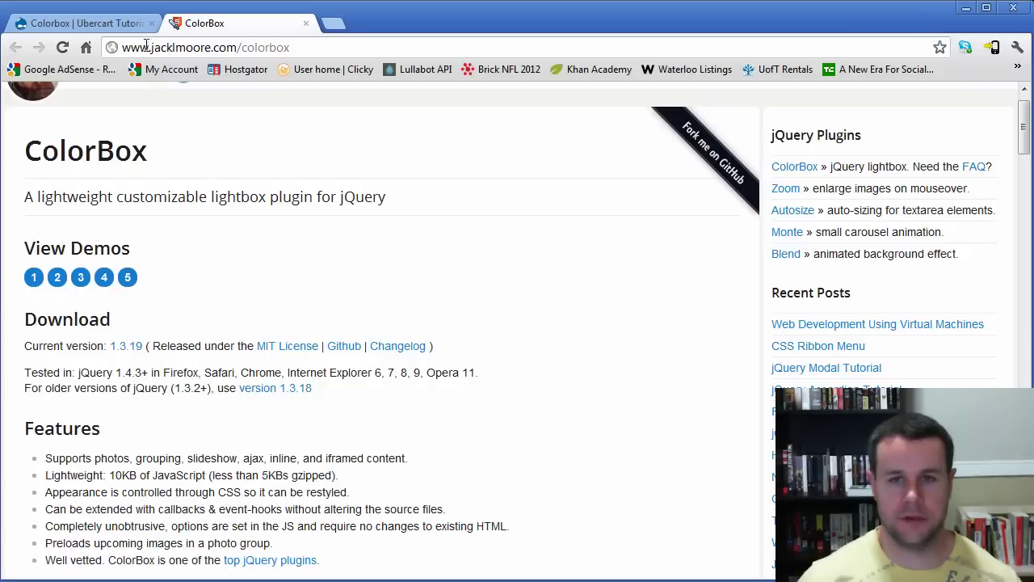
click(81, 22)
key(F5)
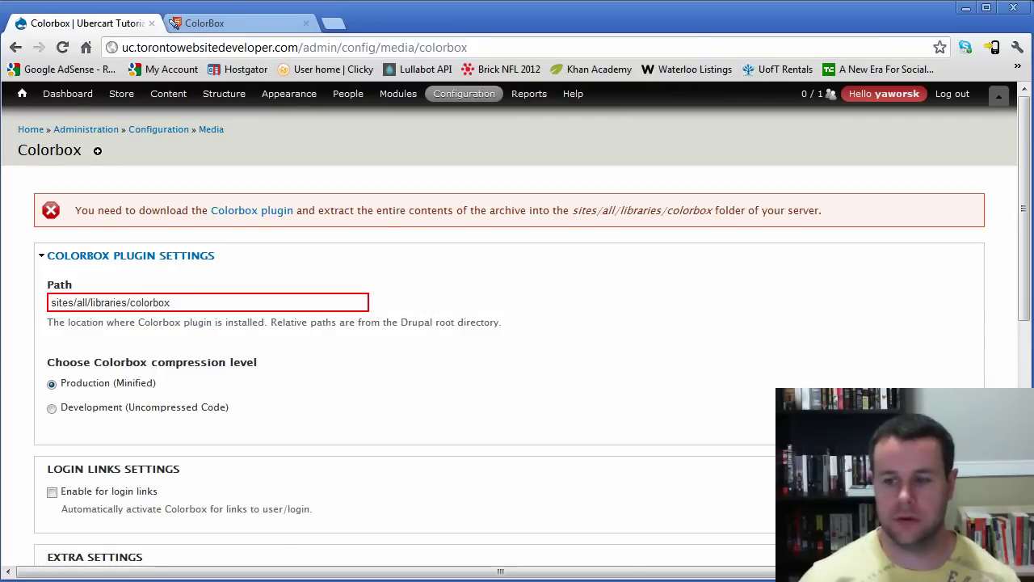
key(alt+Tab)
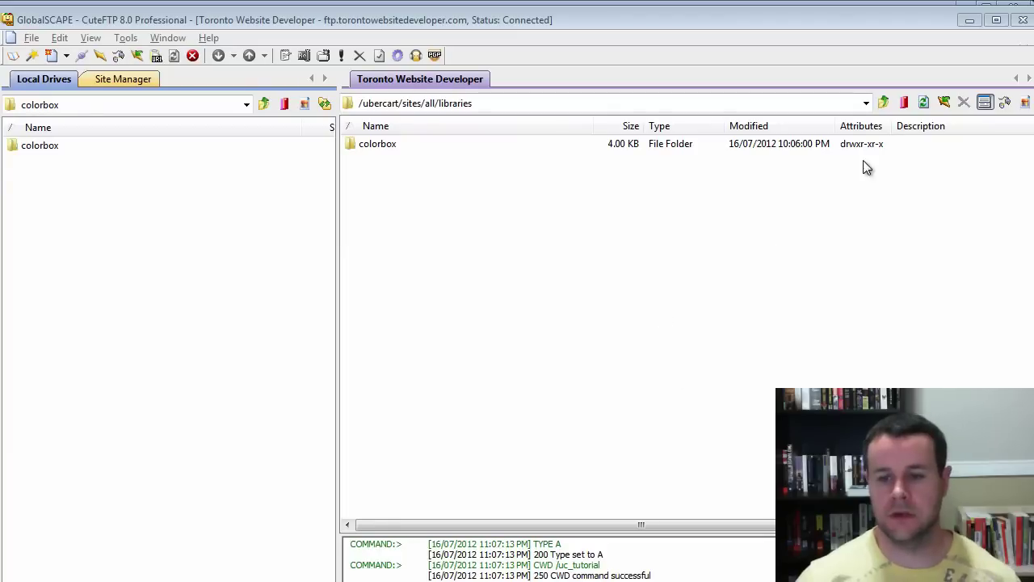
Navigate the server from the root folder to /uc_tutorial/sites/all.
click(883, 102)
click(883, 103)
click(884, 103)
click(883, 102)
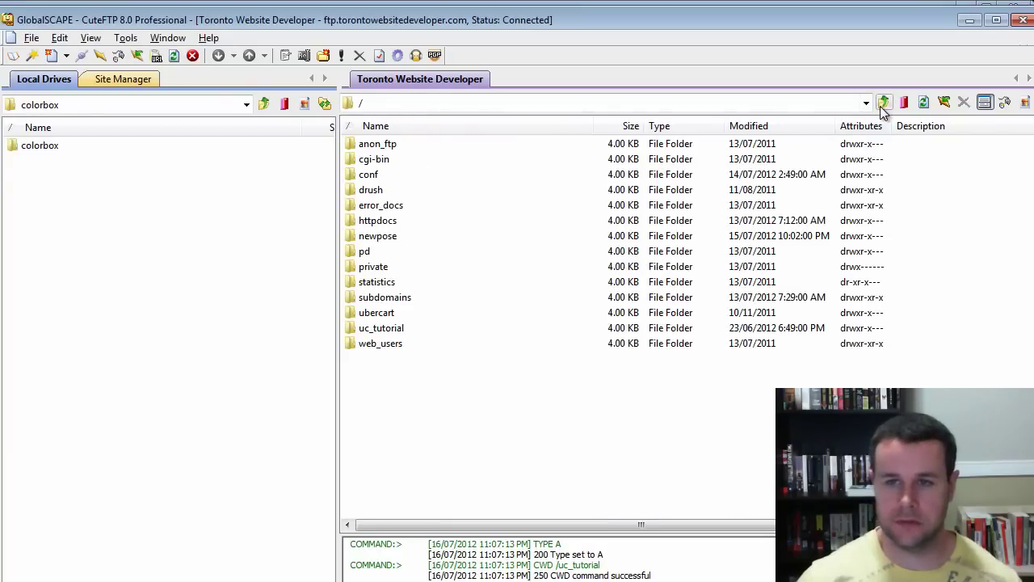
double_click(385, 331)
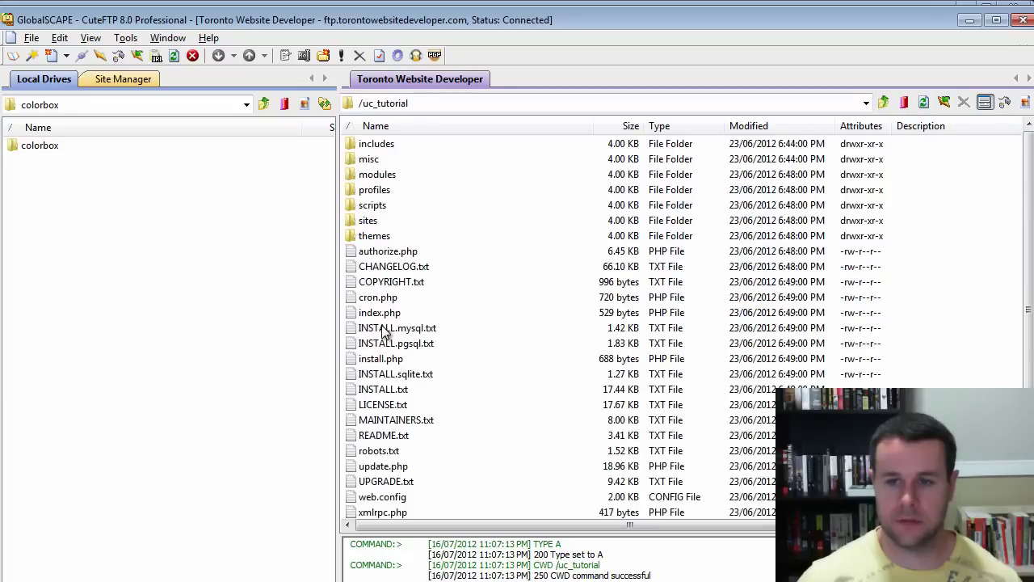
double_click(393, 223)
double_click(365, 144)
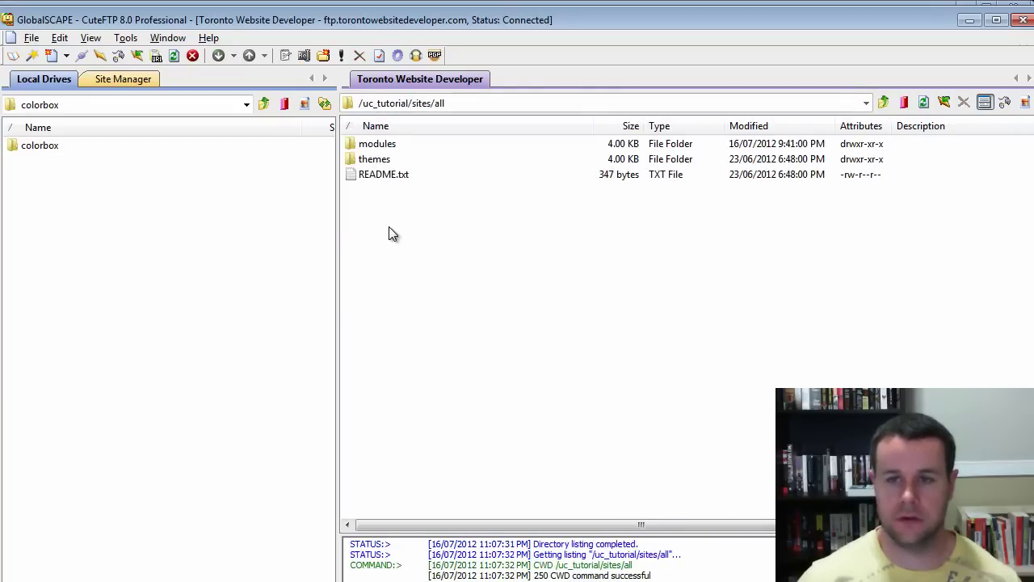
Create a libraries folder in /uc_tutorial/sites/all and open it.
right_click(385, 207)
click(474, 333)
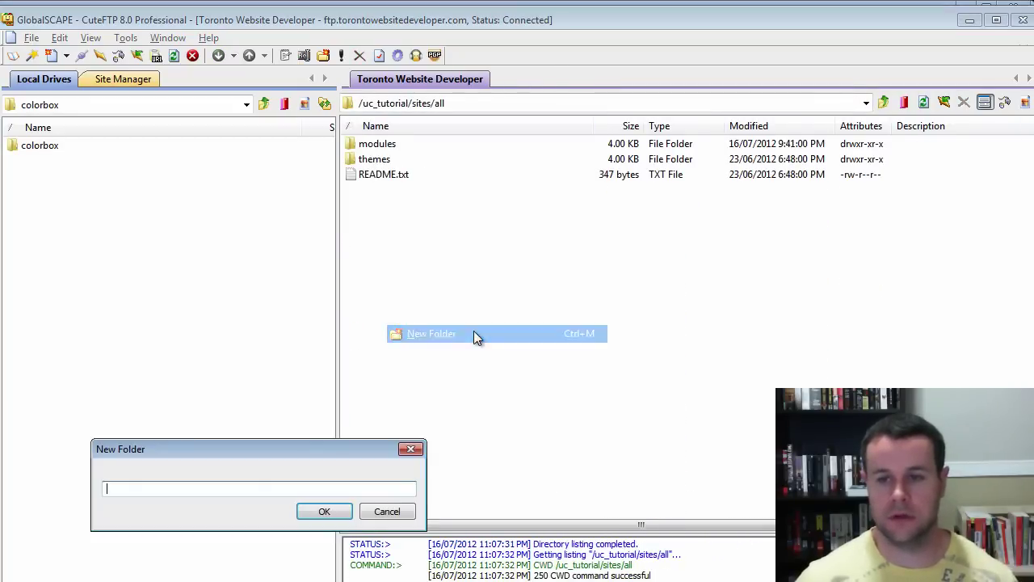
text(libraries)
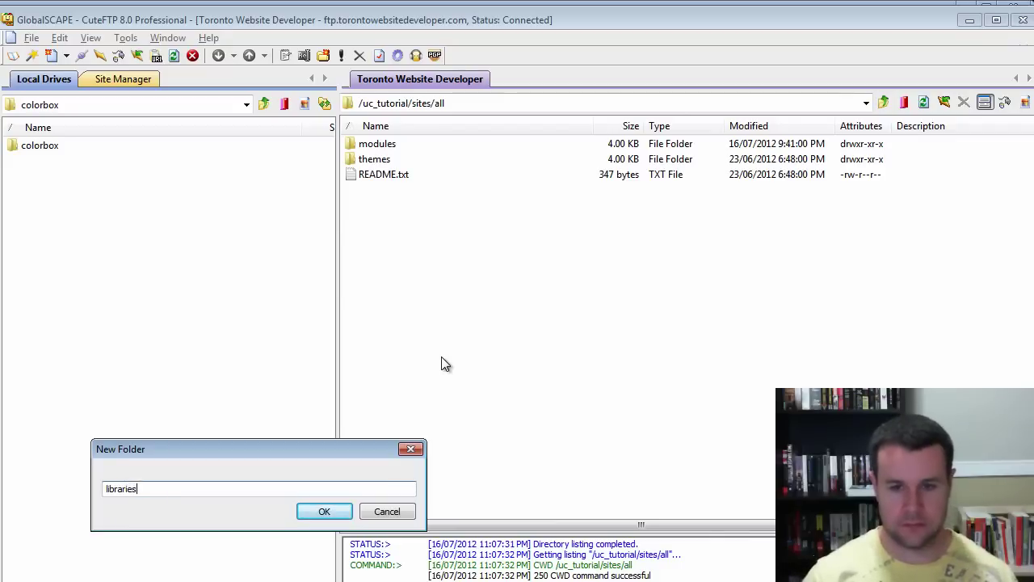
key(Return)
double_click(376, 144)
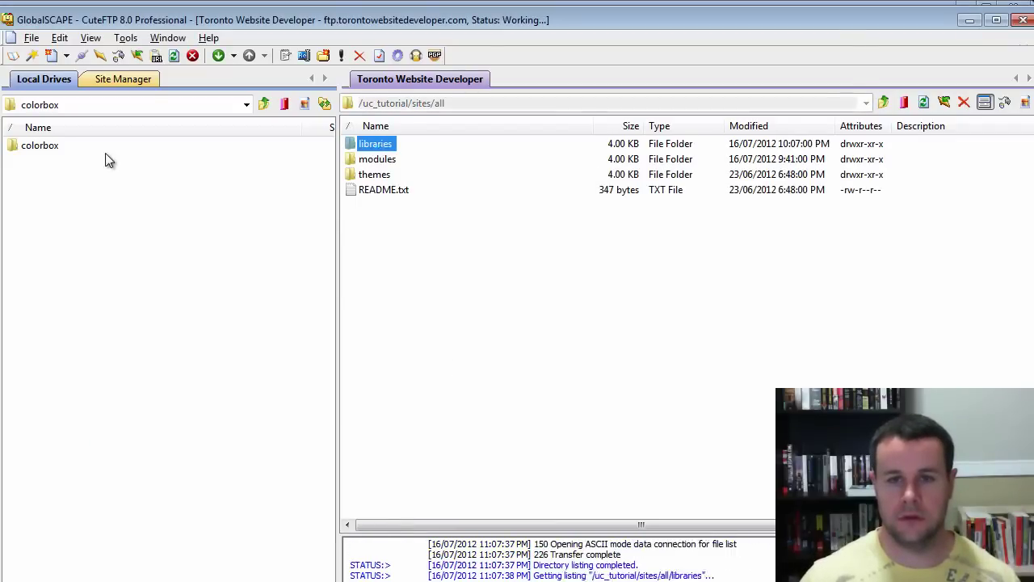
Upload the local colorbox folder there and reload the Colorbox settings page in the browser.
click(38, 145)
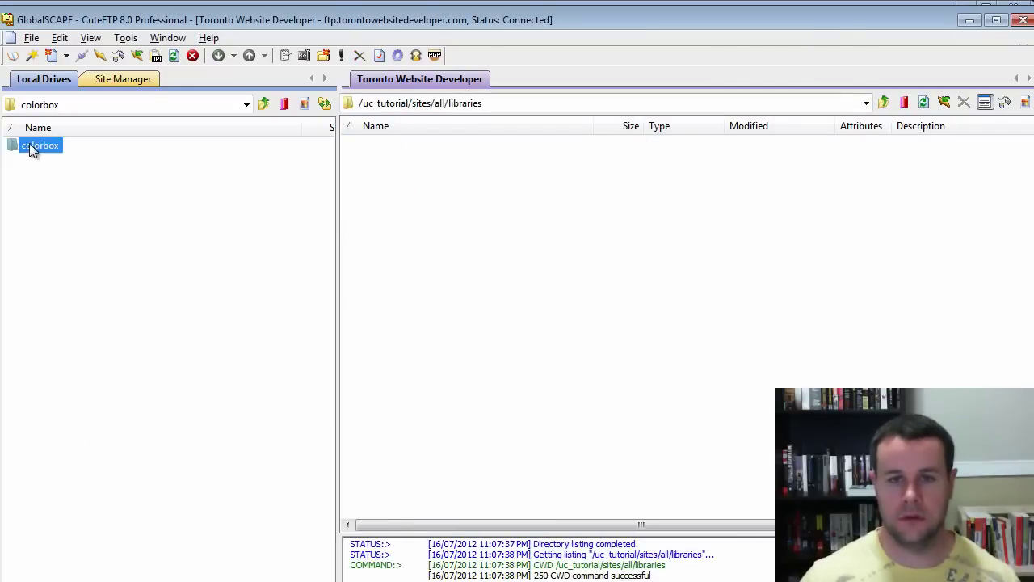
click(249, 55)
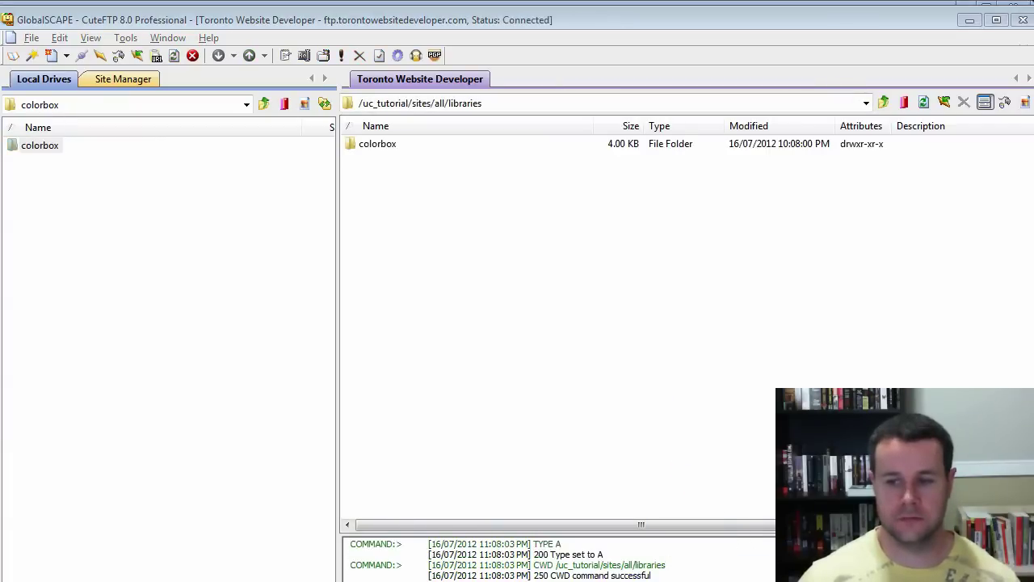
key(alt+Tab)
key(F5)
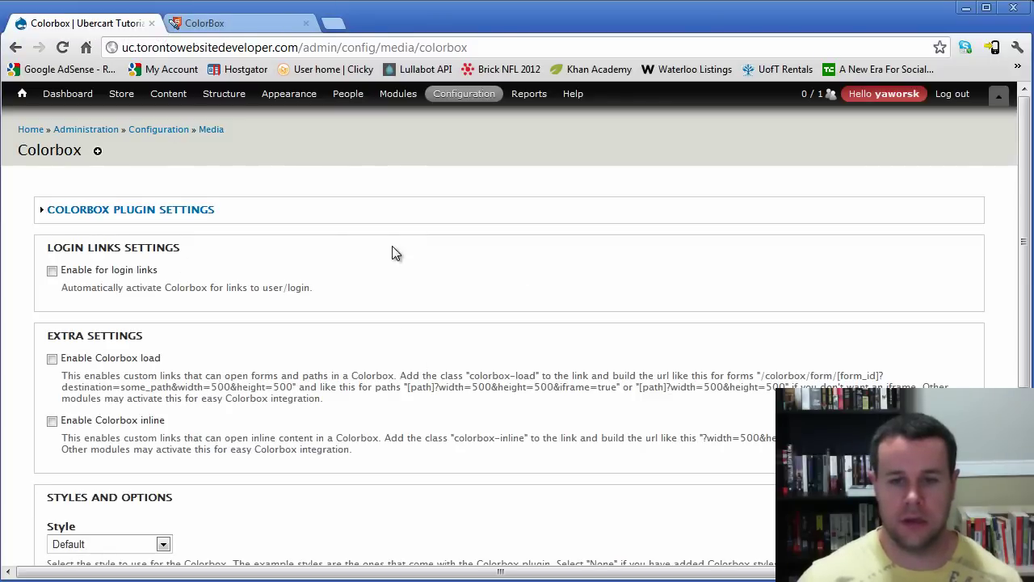
Expand the Colorbox Advanced settings section, then return to the top of the page.
scroll(391, 245, down, 3)
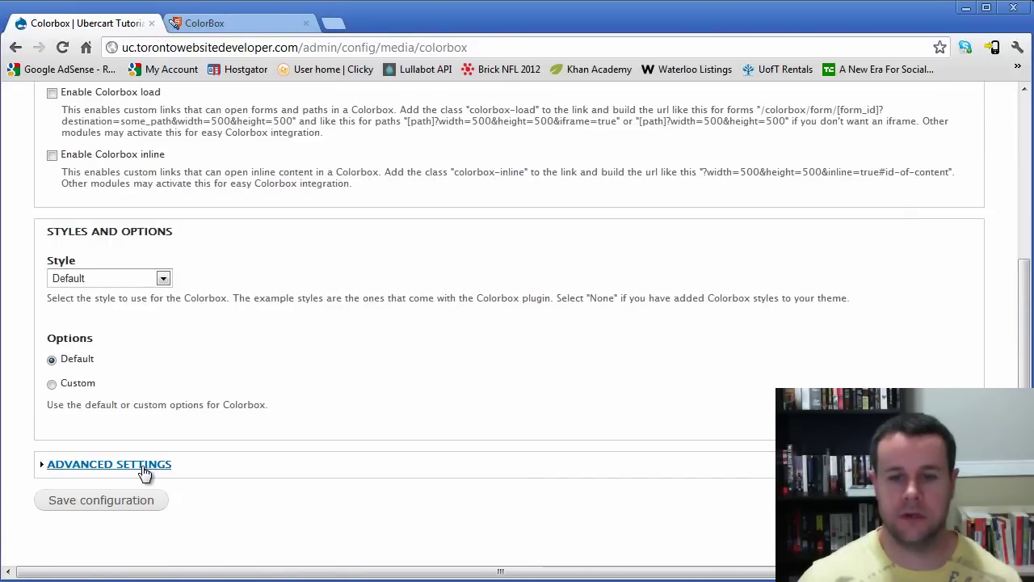
click(142, 466)
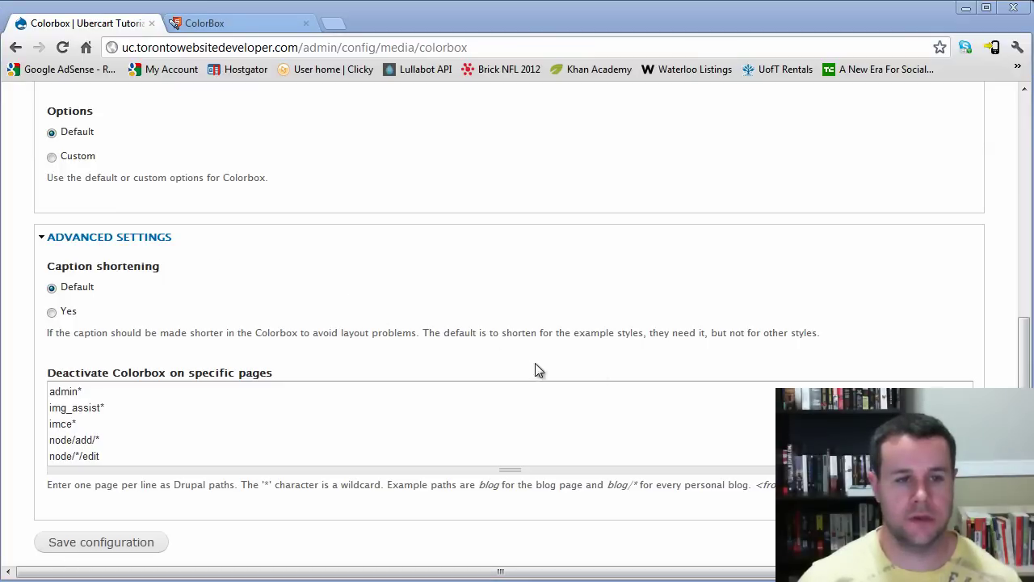
scroll(598, 368, up, 6)
scroll(614, 383, up, 1)
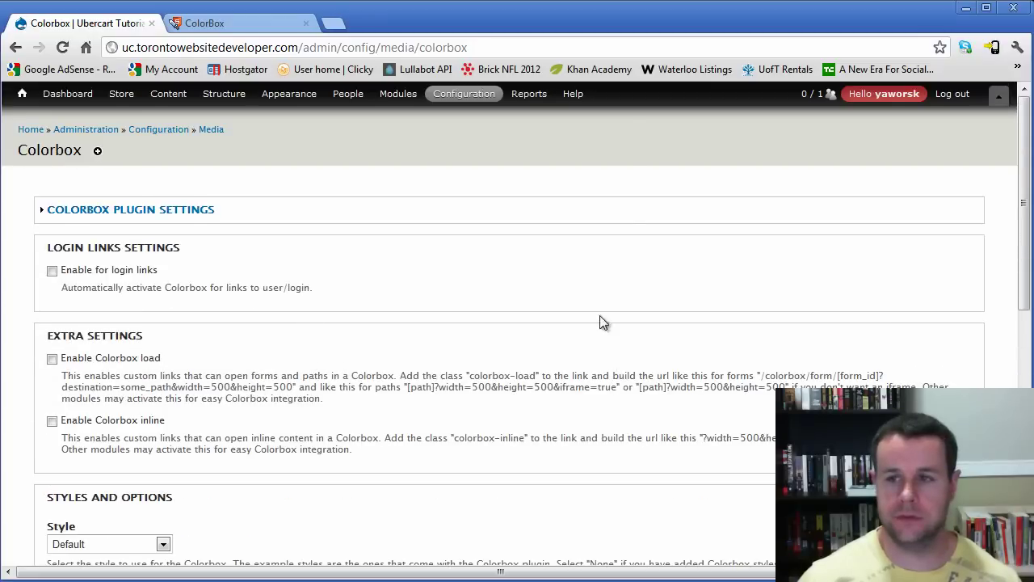
Open the URL alias patterns page and remove the content/ prefix from the default pattern.
mouse_move(464, 89)
mouse_move(467, 228)
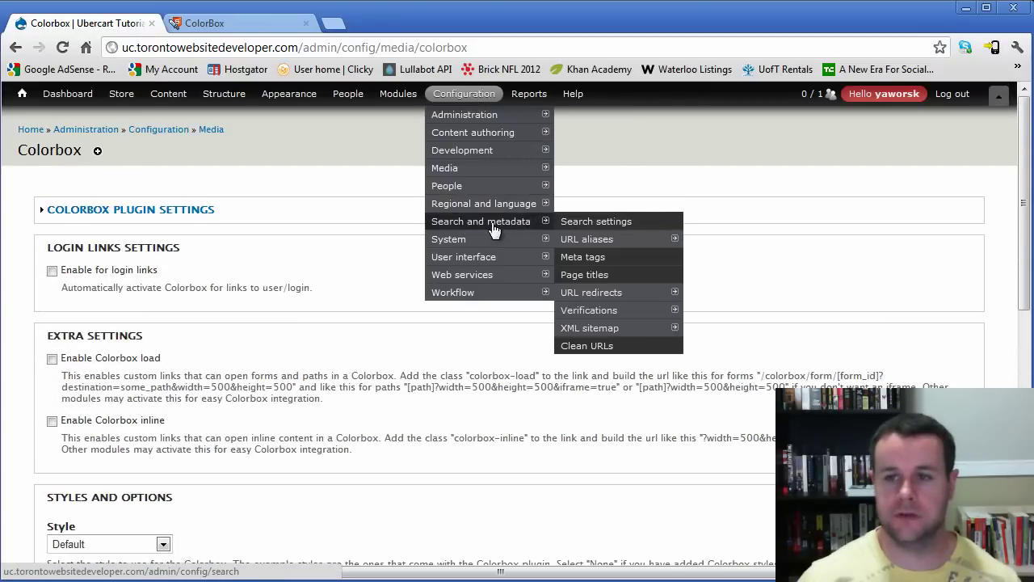
mouse_move(598, 239)
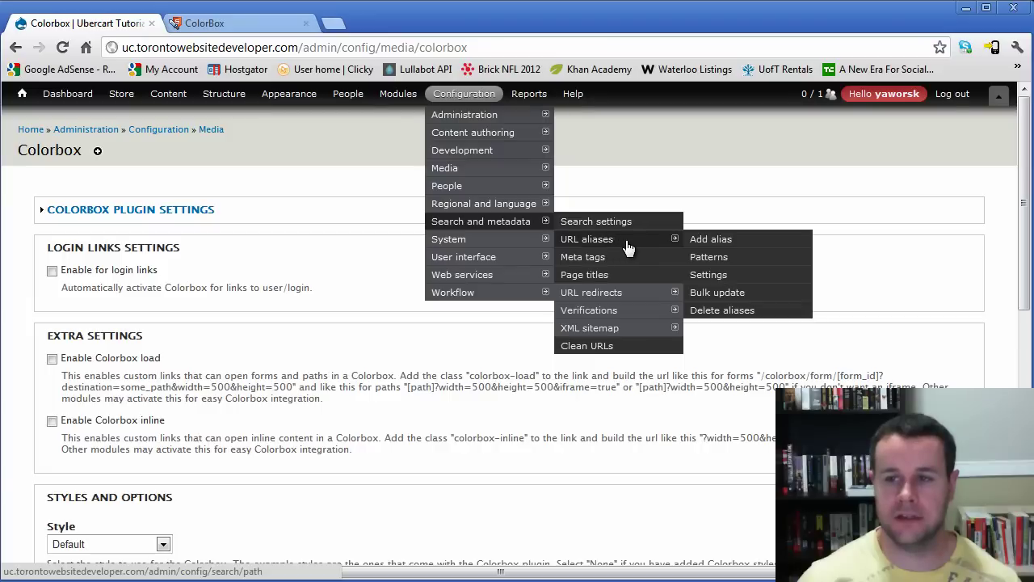
click(714, 263)
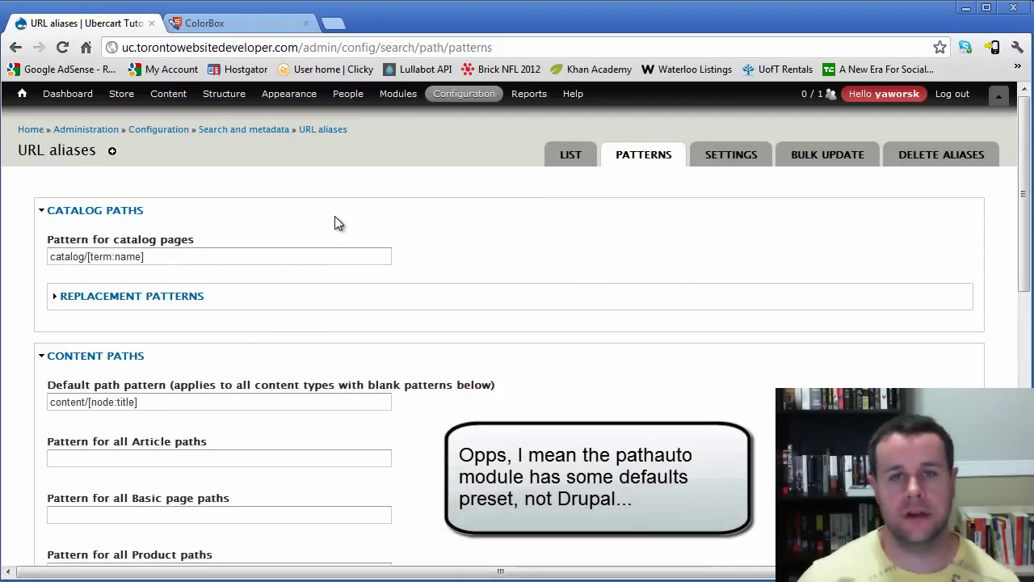
scroll(211, 386, down, 3)
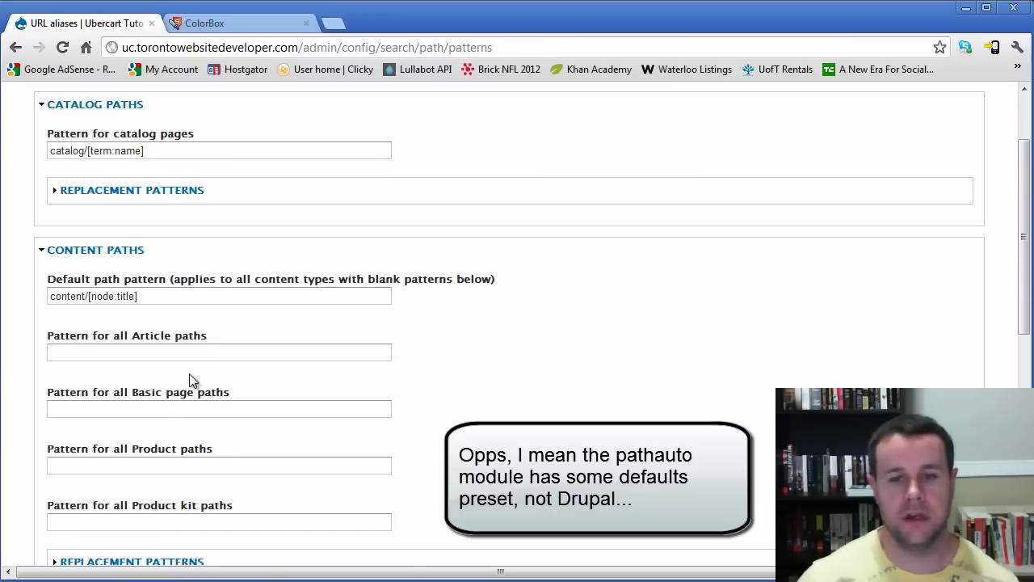
scroll(189, 373, down, 2)
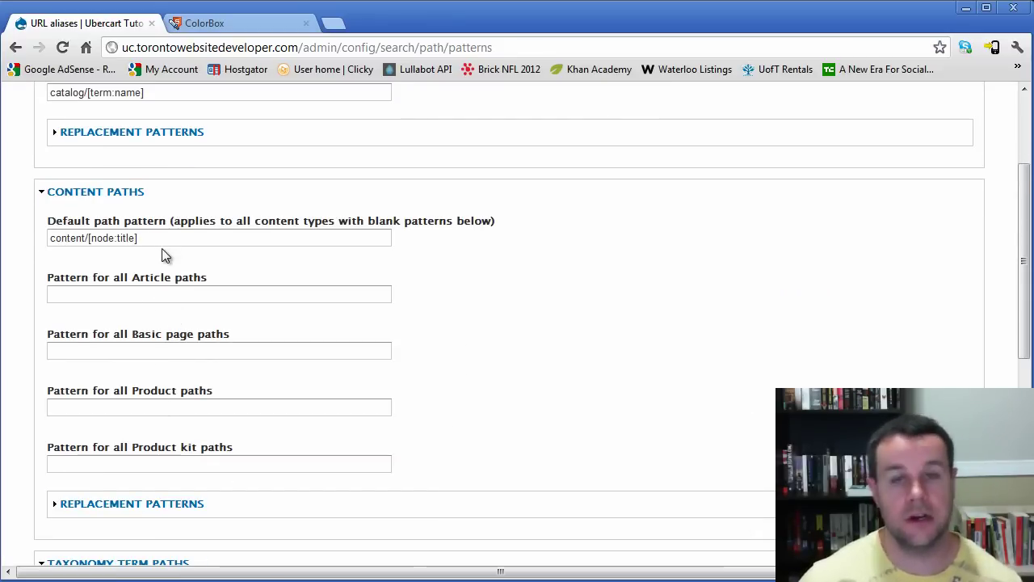
drag(149, 238, 1, 252)
key(BackSpace)
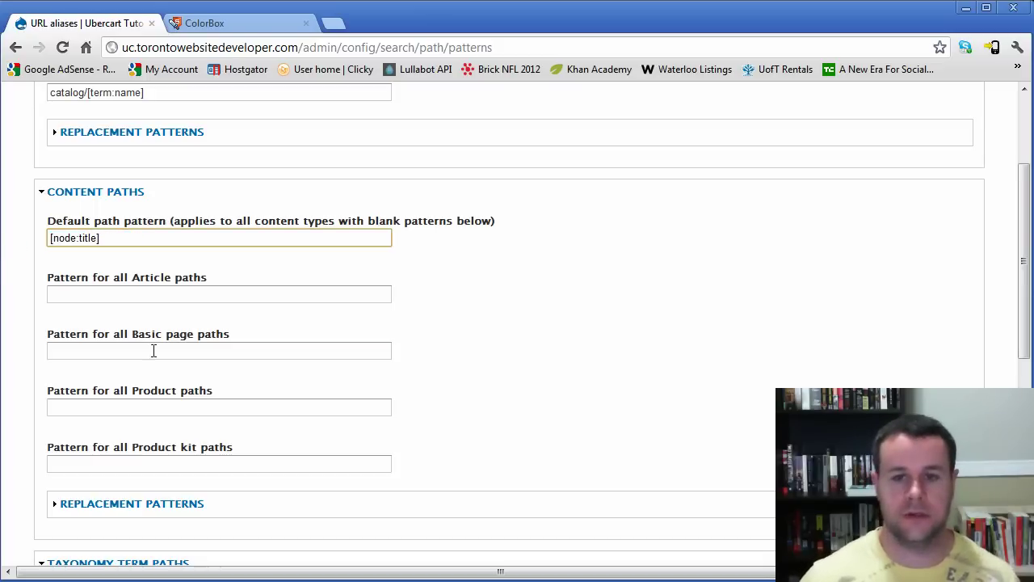
Set the Article pattern to articles/[node:title] and the Product pattern to products/[node:title].
click(148, 294)
text(article)
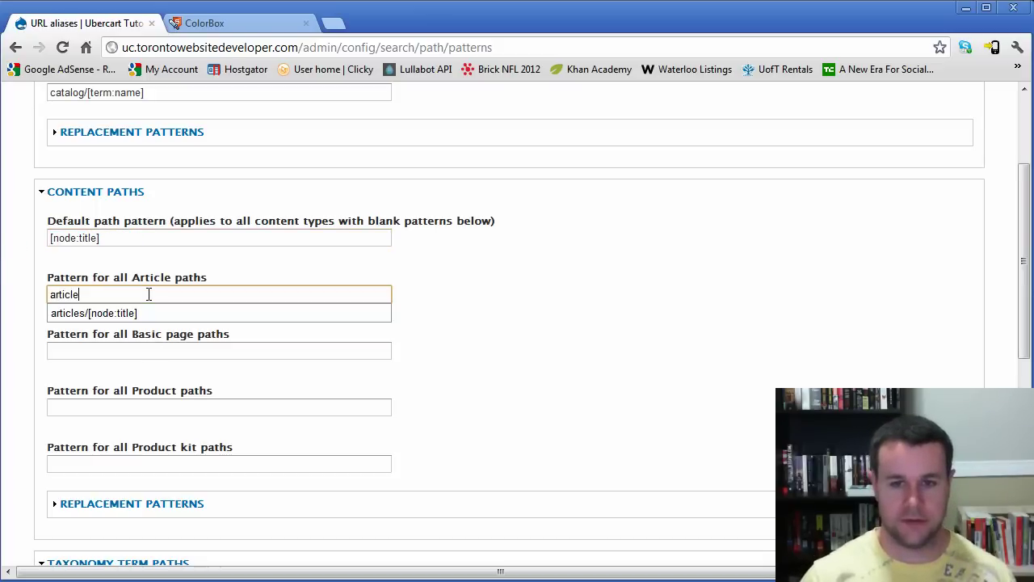
key(Down)
key(Return)
key(Tab)
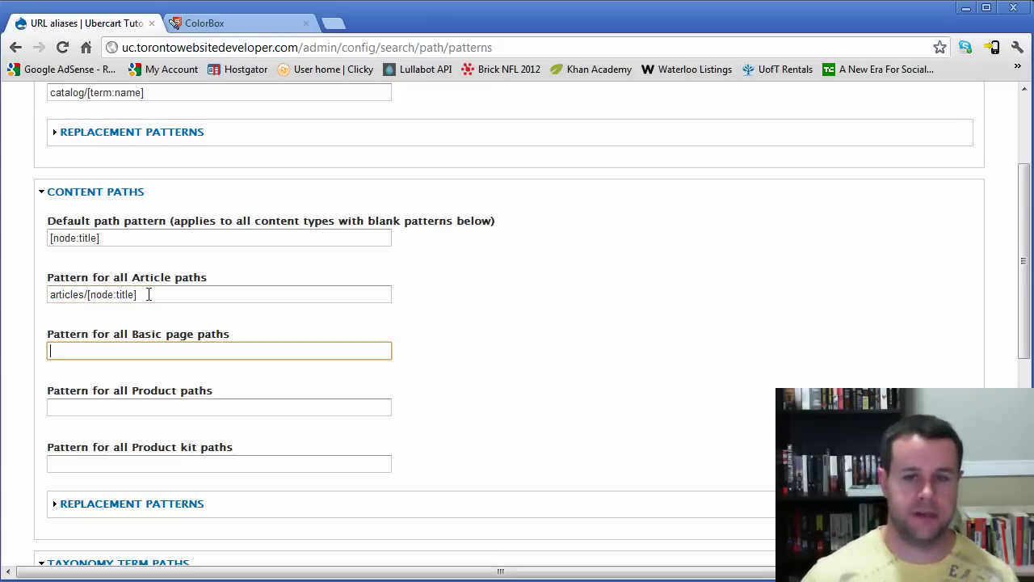
click(140, 401)
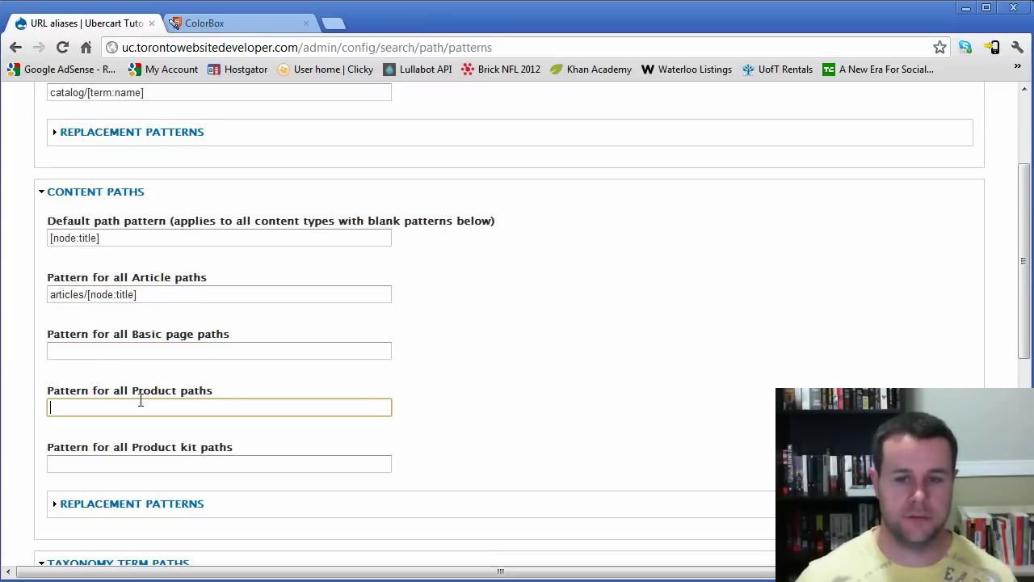
text(produc)
key(Down)
key(Return)
key(Tab)
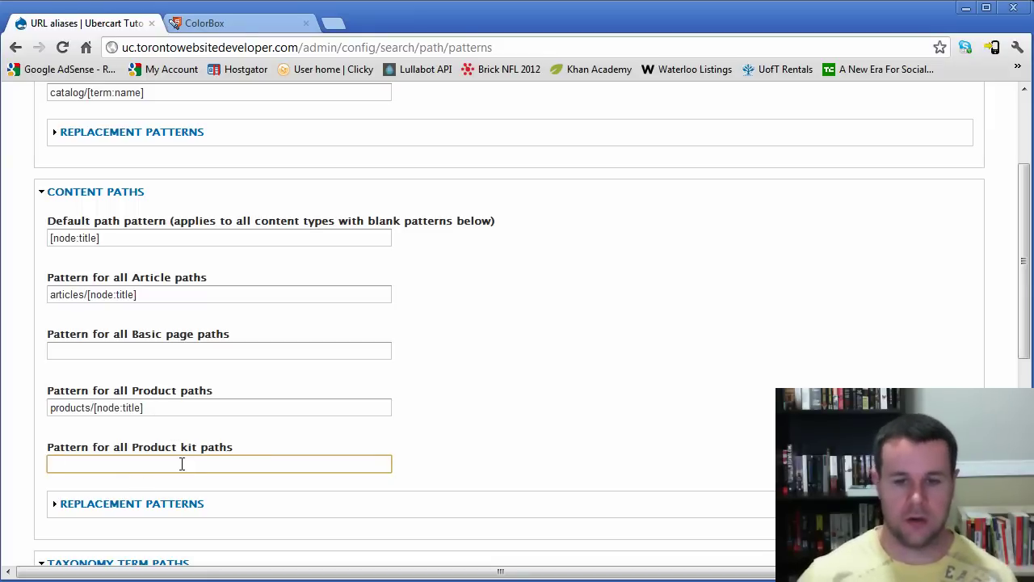
Enter products/kits/[node:title] as the Product kit path pattern.
text(prod)
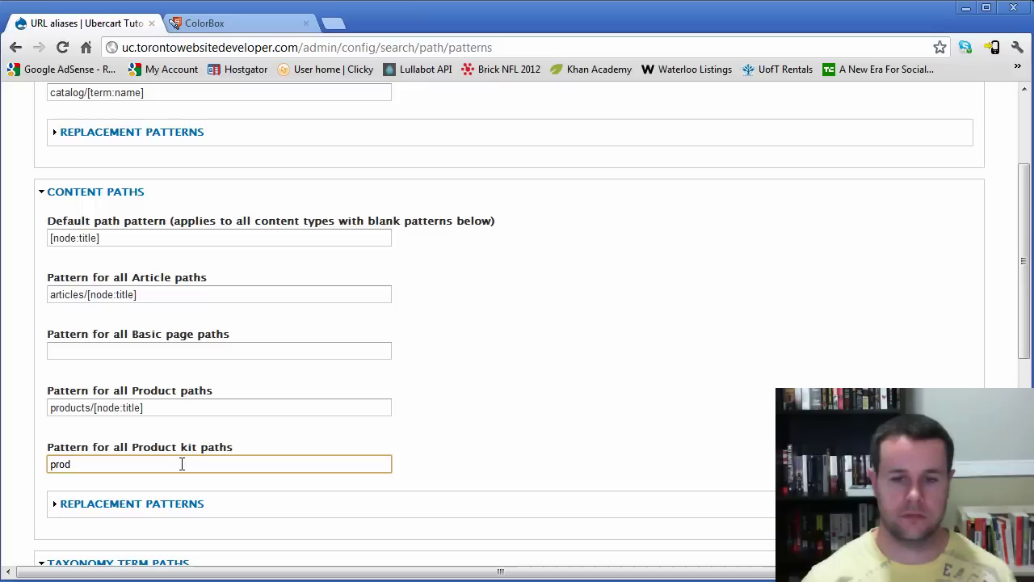
text(ucts/kits/node)
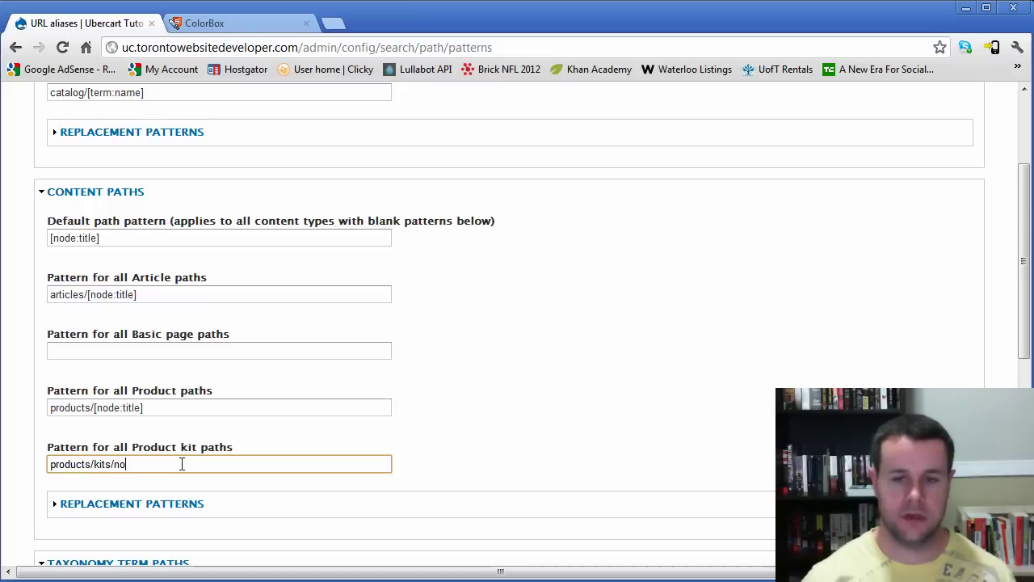
key(BackSpace)
key(BackSpace)
key(BackSpace)
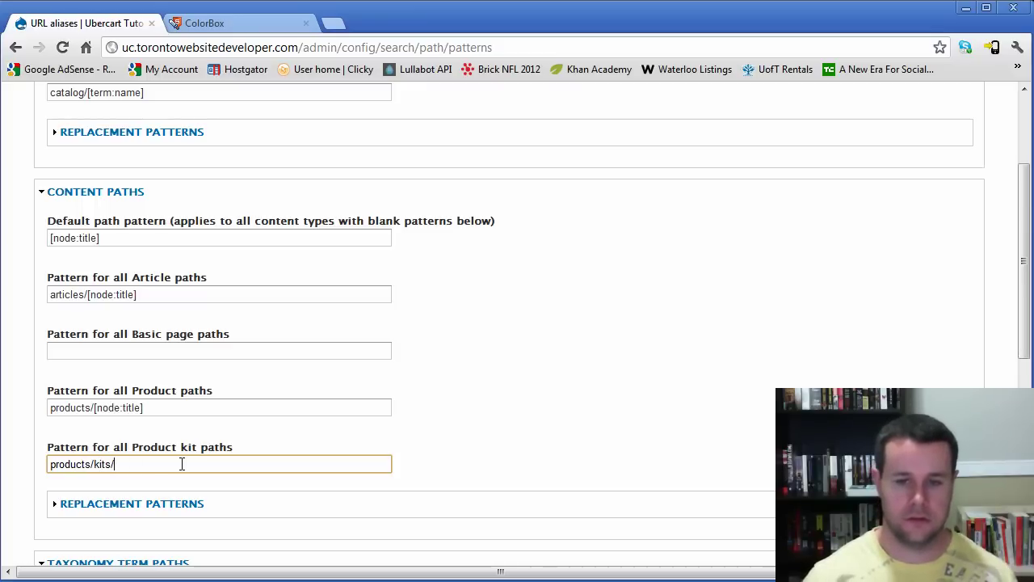
text([nod)
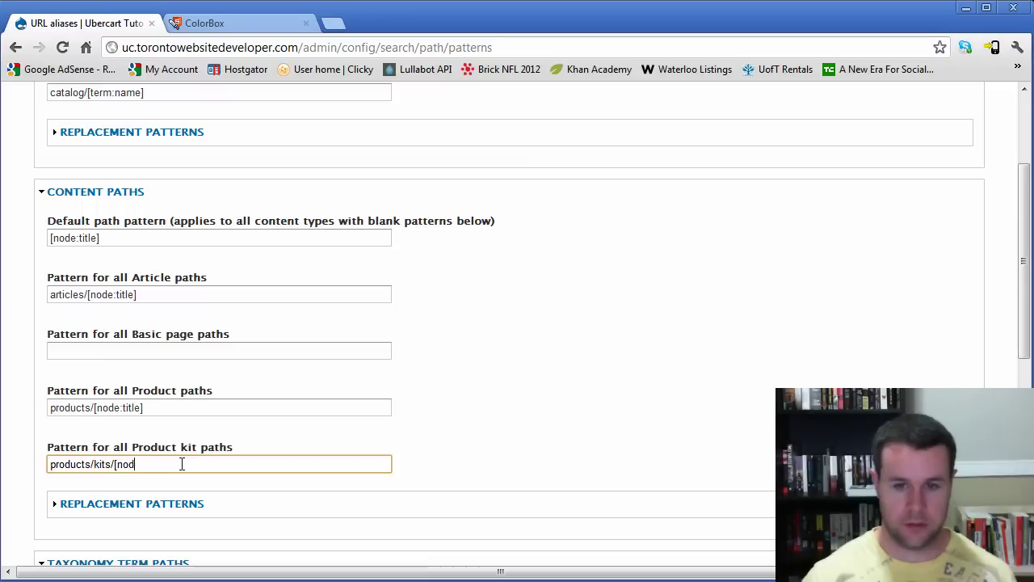
text(e:title)
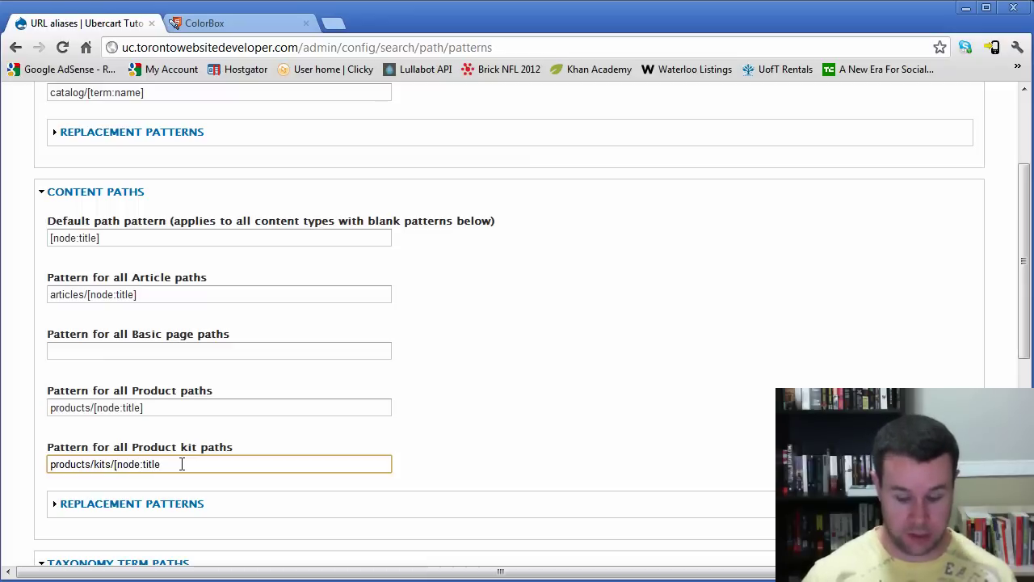
scroll(315, 396, down, 3)
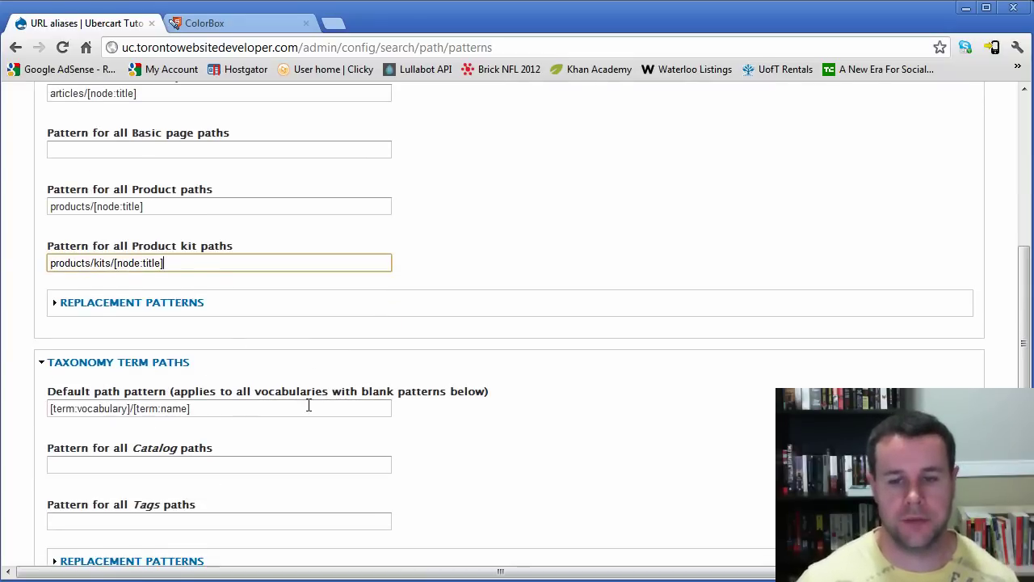
Save the URL alias pattern configuration and go to the Delete aliases form.
scroll(284, 417, down, 1)
click(133, 399)
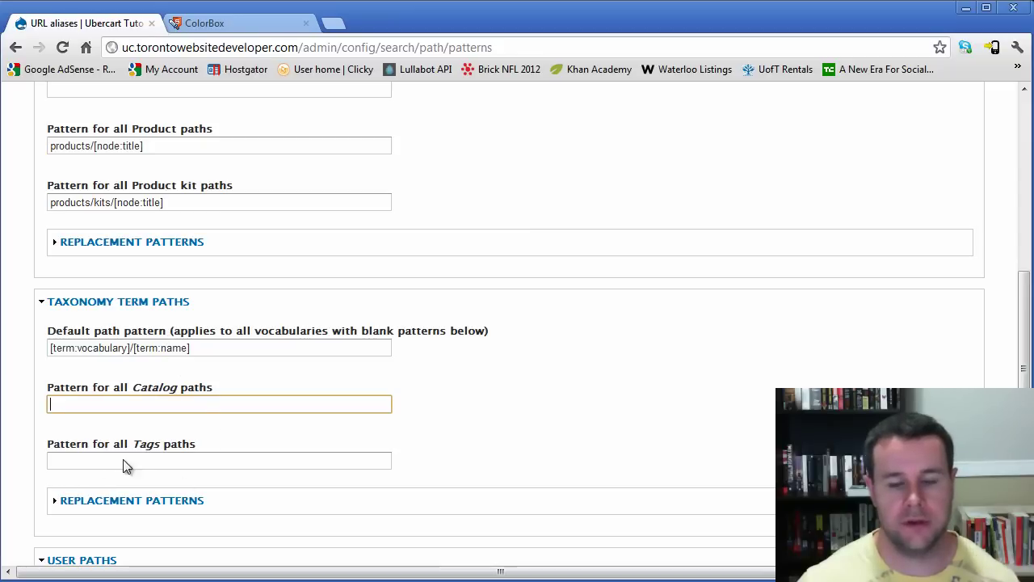
scroll(434, 431, down, 3)
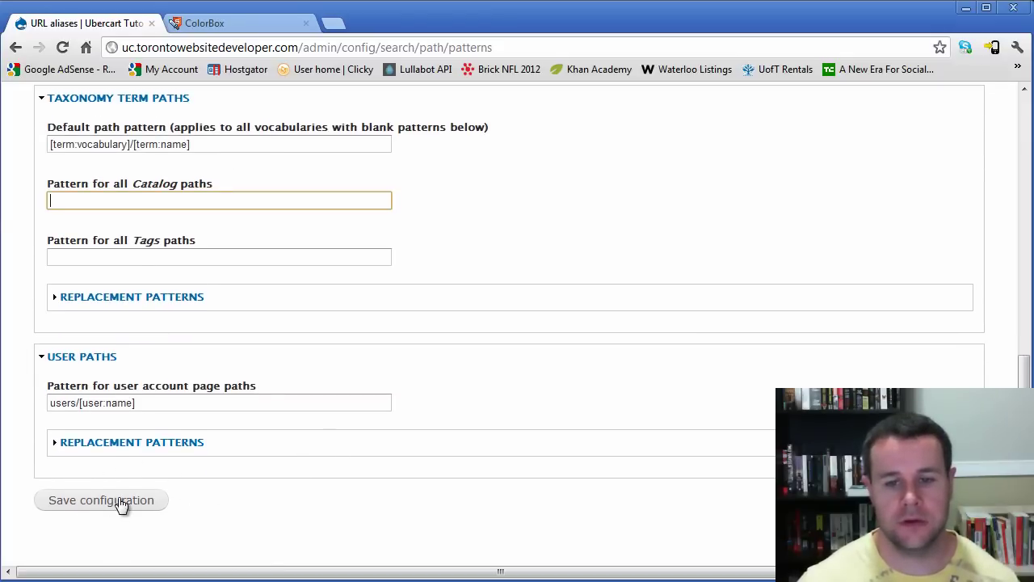
click(120, 503)
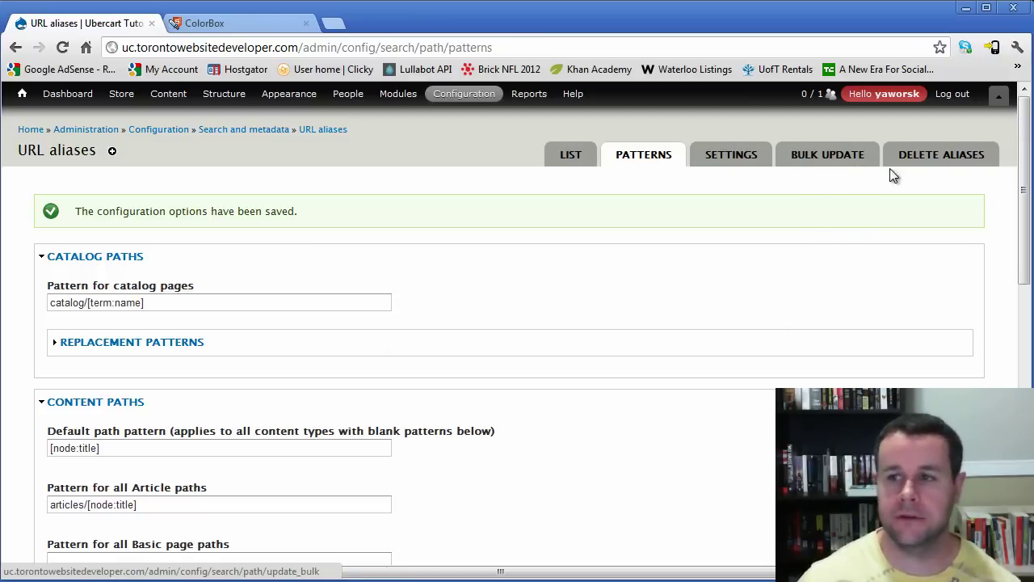
click(908, 158)
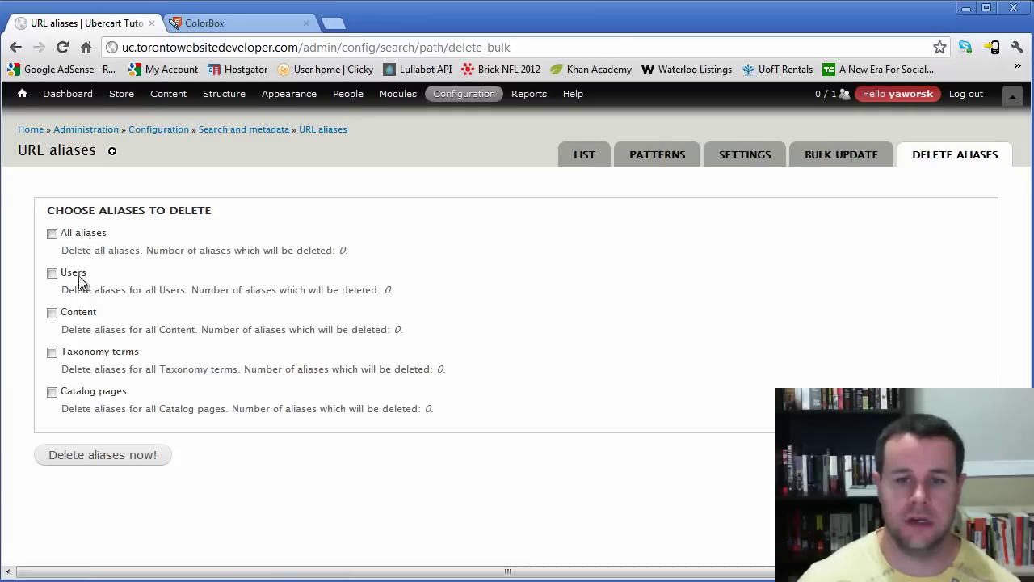
Delete all existing Content path aliases.
click(51, 315)
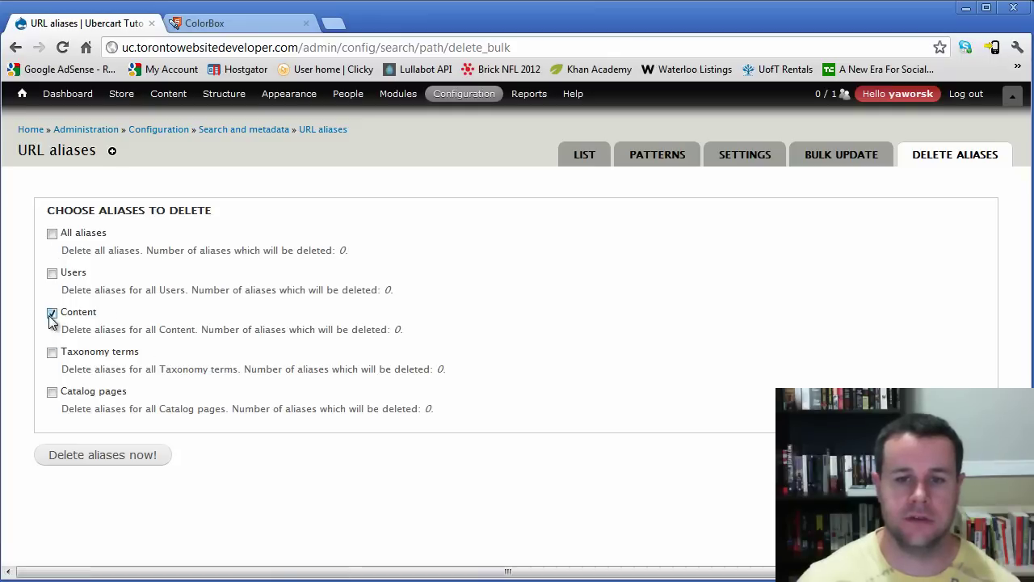
double_click(398, 330)
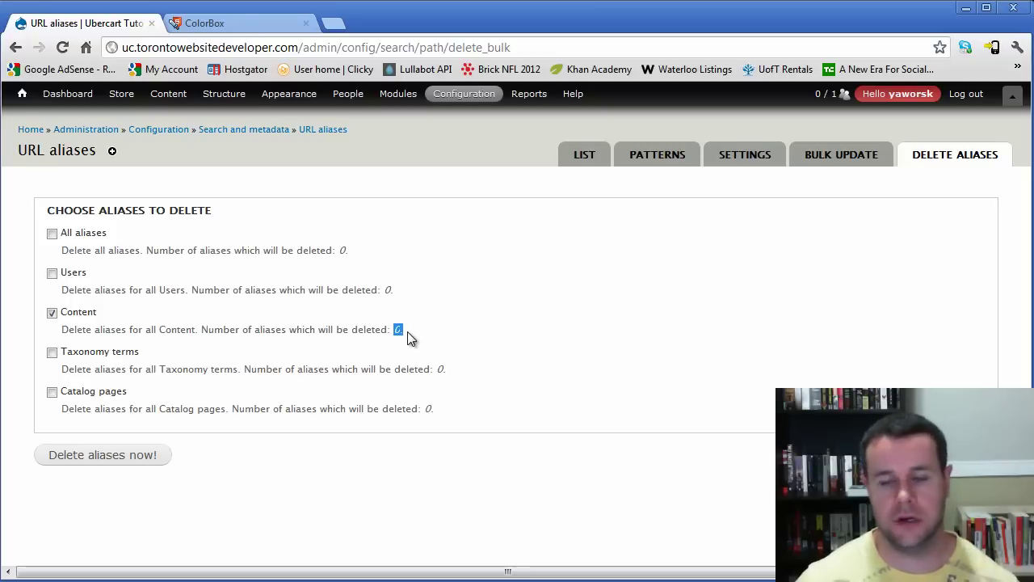
click(97, 464)
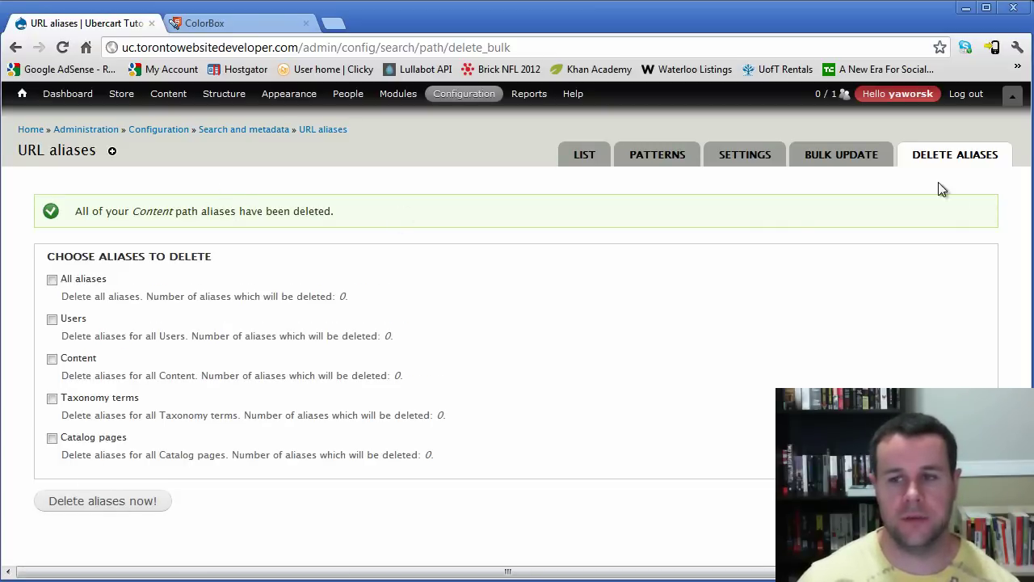
Bulk-generate aliases for content paths, then go to the URL alias Settings page.
click(865, 158)
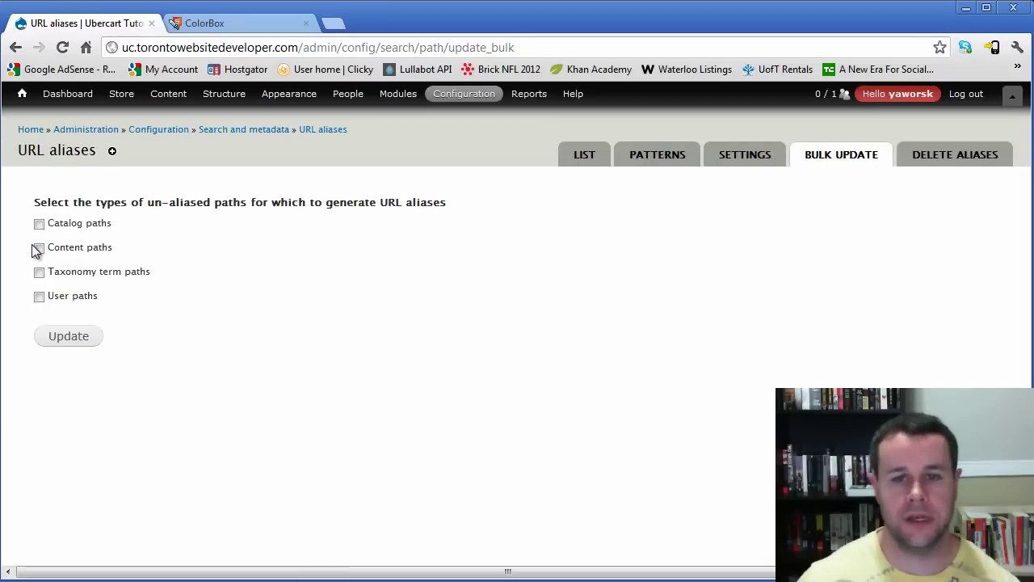
click(75, 339)
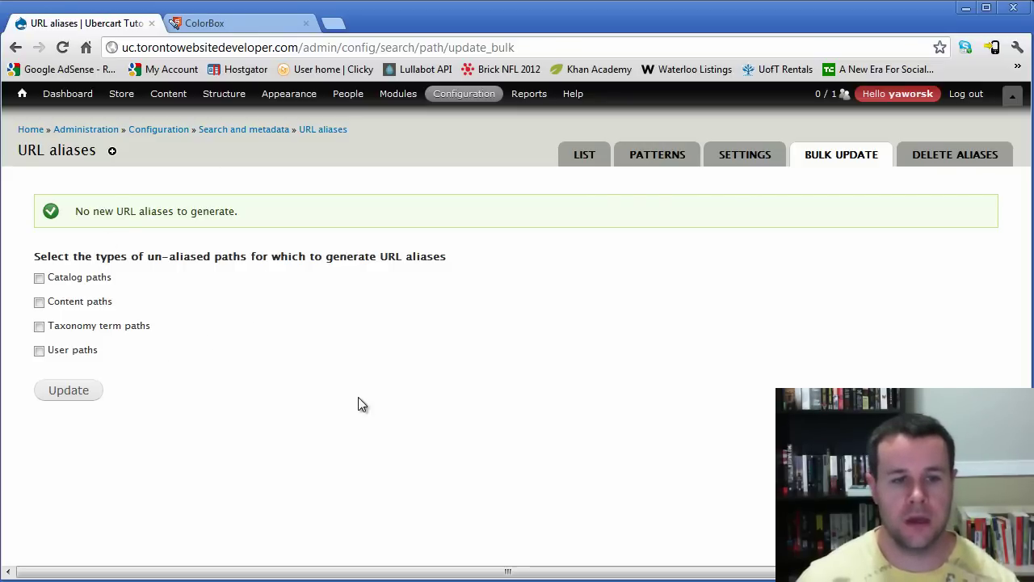
click(753, 152)
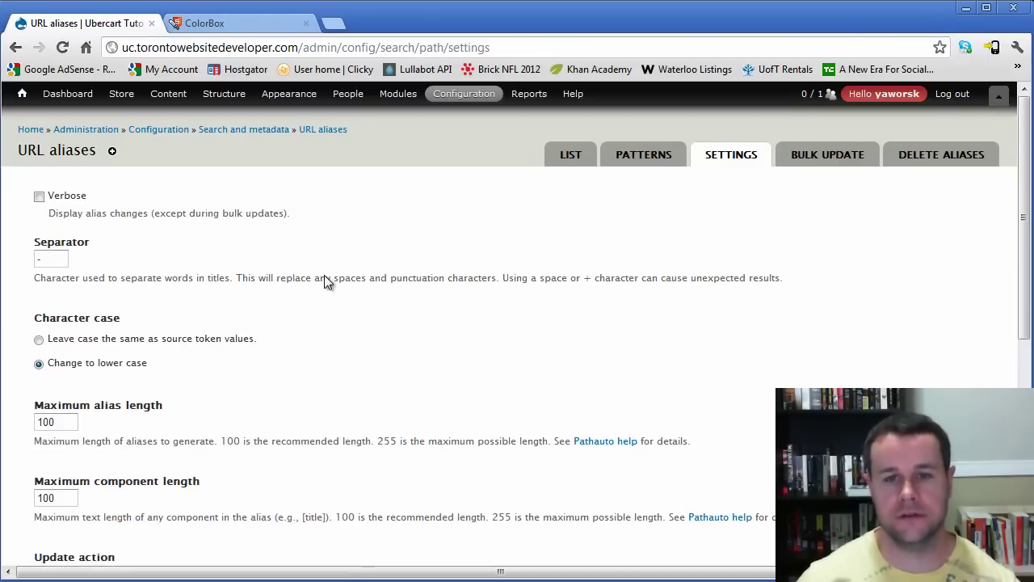
scroll(360, 265, down, 1)
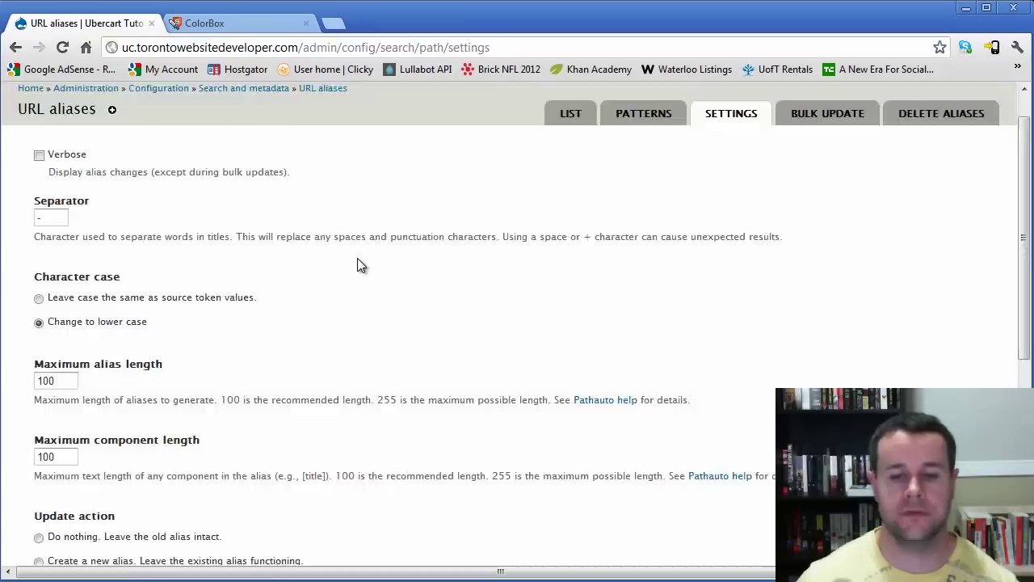
scroll(360, 265, down, 1)
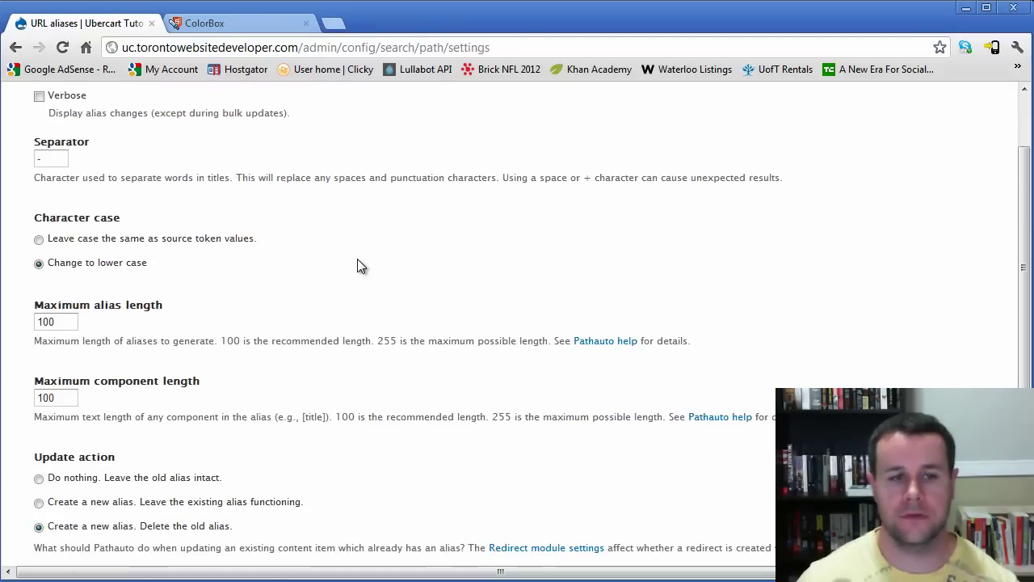
scroll(361, 266, down, 1)
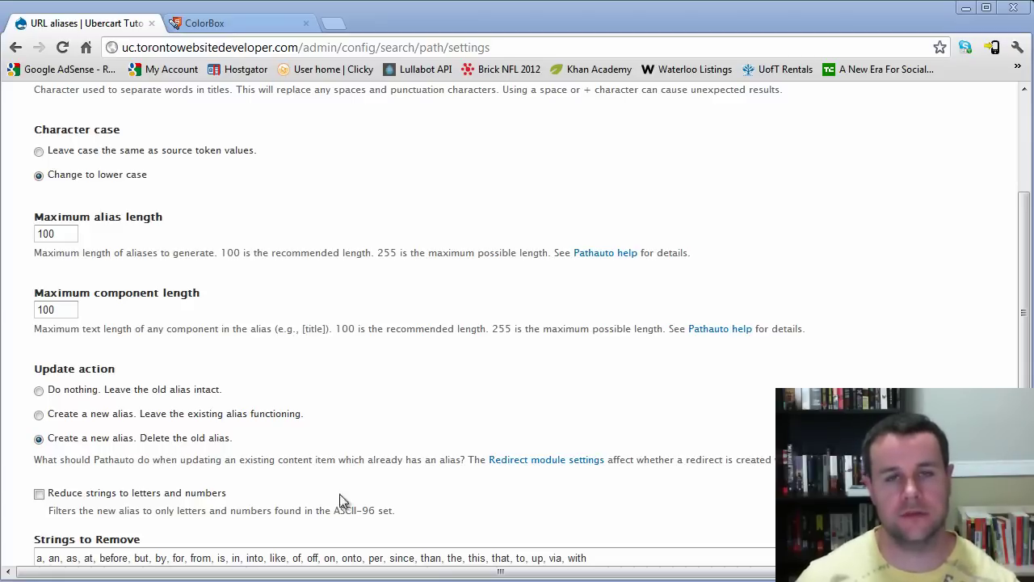
Open the Redirect module's Settings page, showing 301 Moved Permanently as the default redirect status.
click(535, 460)
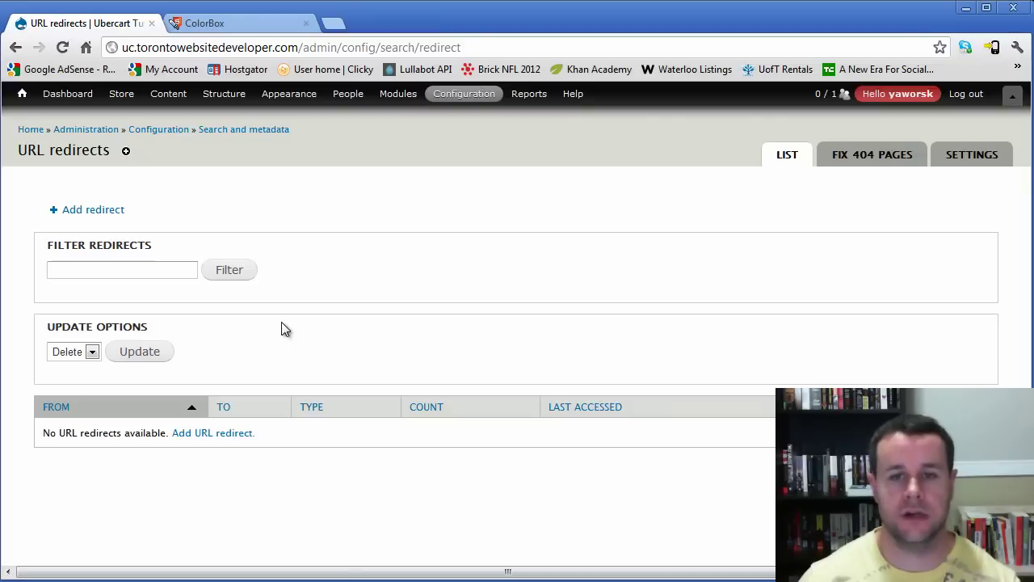
click(978, 163)
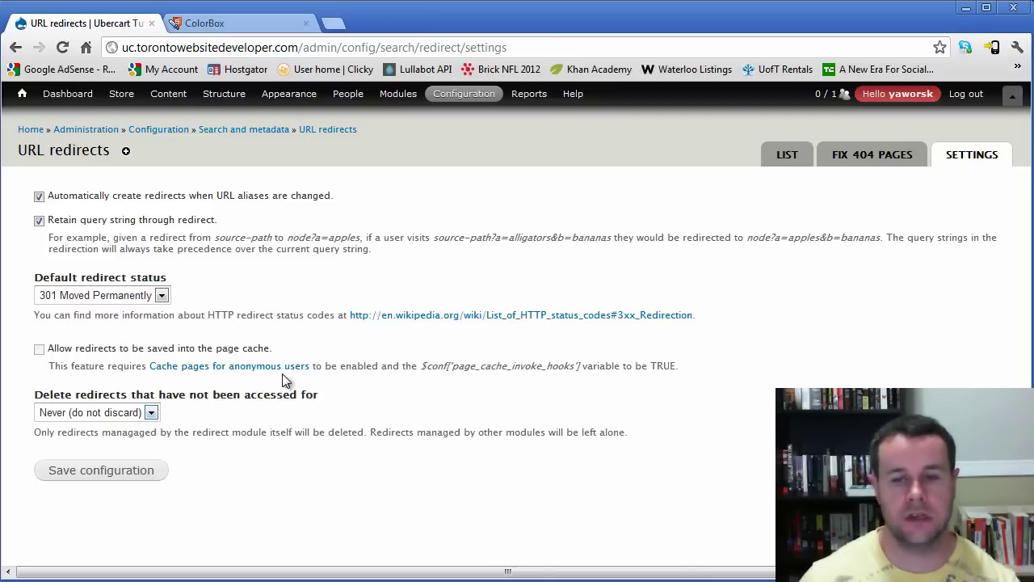
Create and save a Basic page titled 'test' with an automatic URL alias, then reopen it for editing.
mouse_move(170, 96)
mouse_move(172, 118)
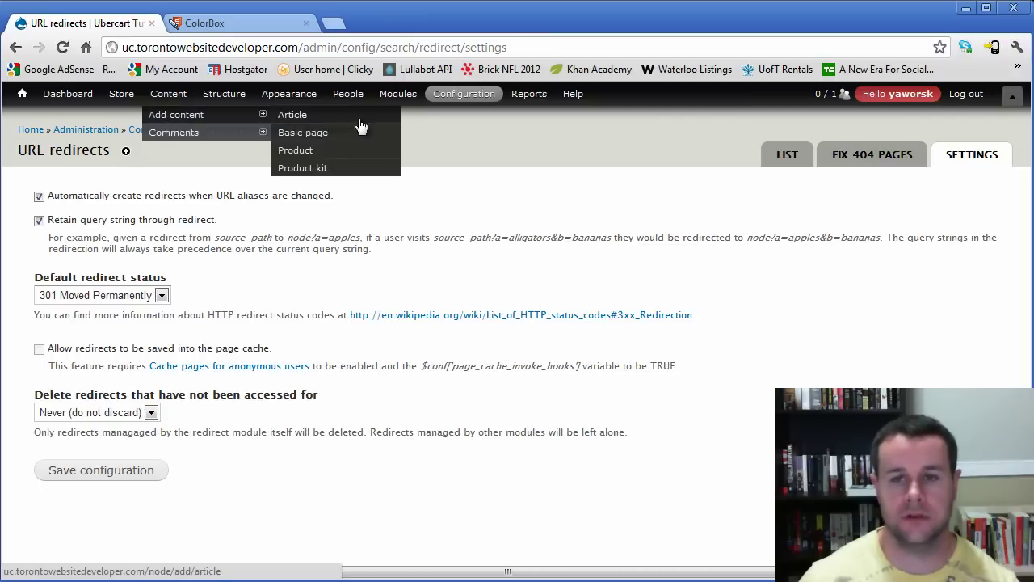
click(315, 138)
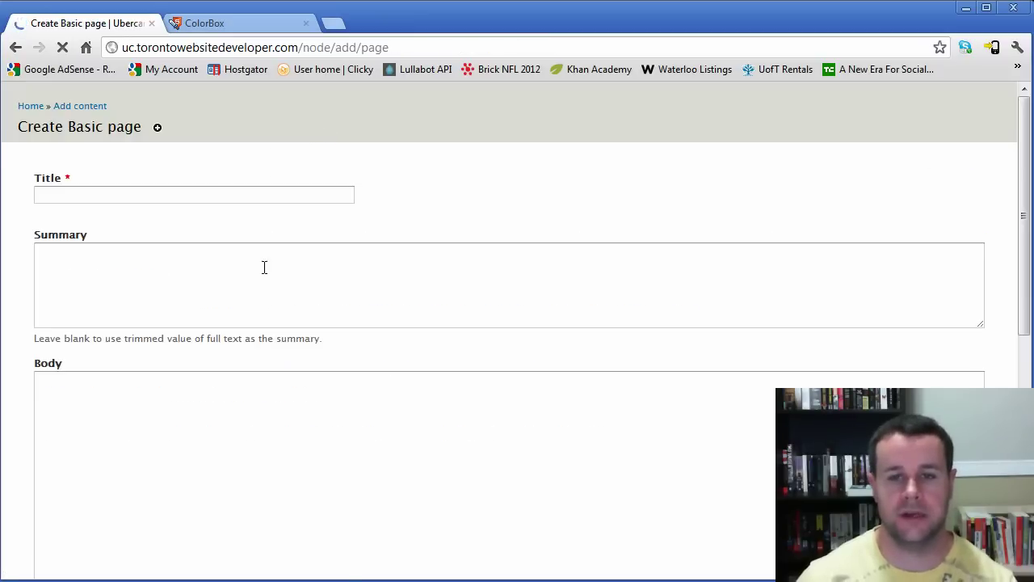
click(74, 218)
text(test)
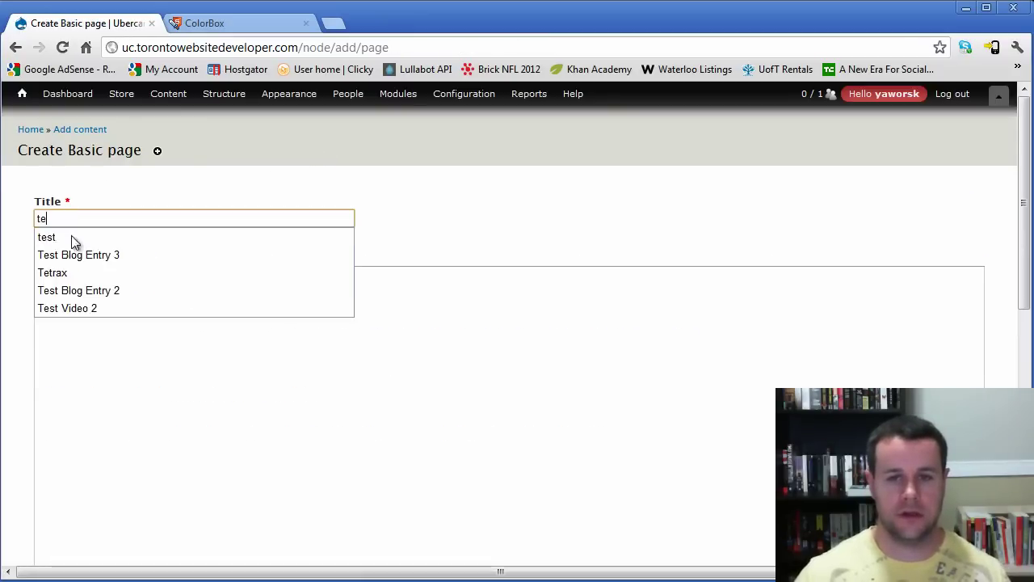
click(173, 356)
scroll(178, 355, down, 5)
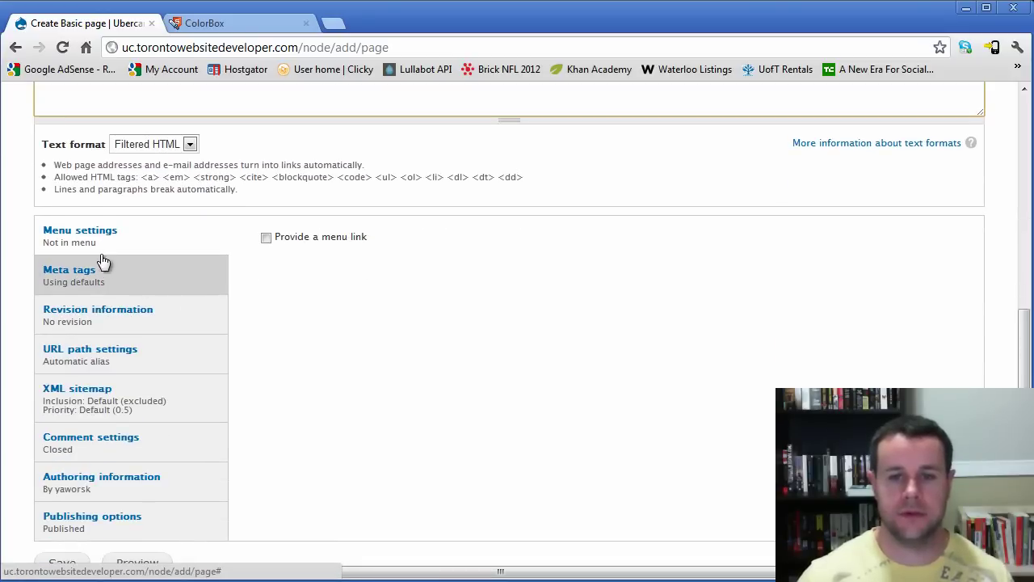
scroll(189, 401, down, 1)
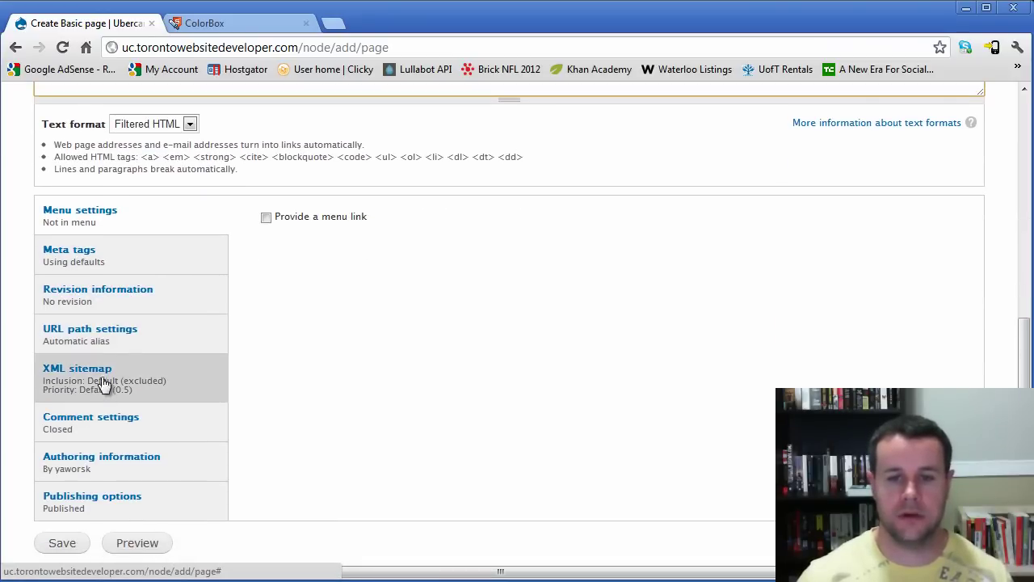
click(105, 340)
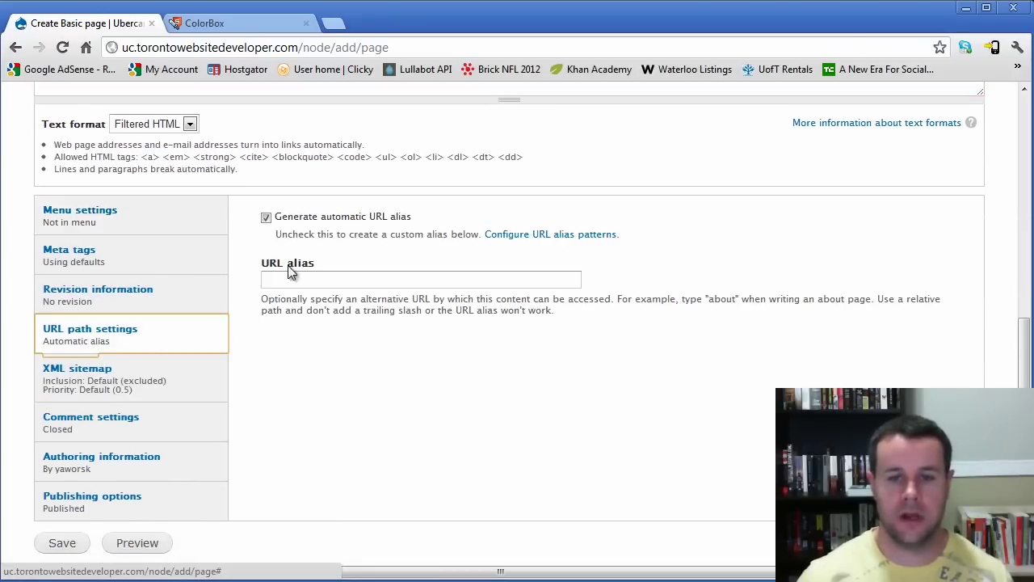
click(54, 548)
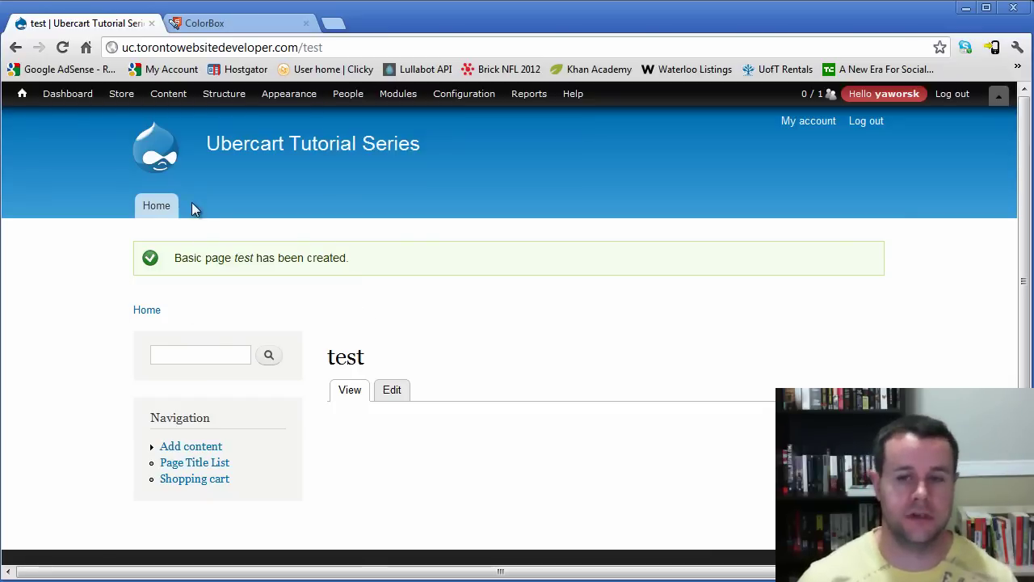
click(392, 391)
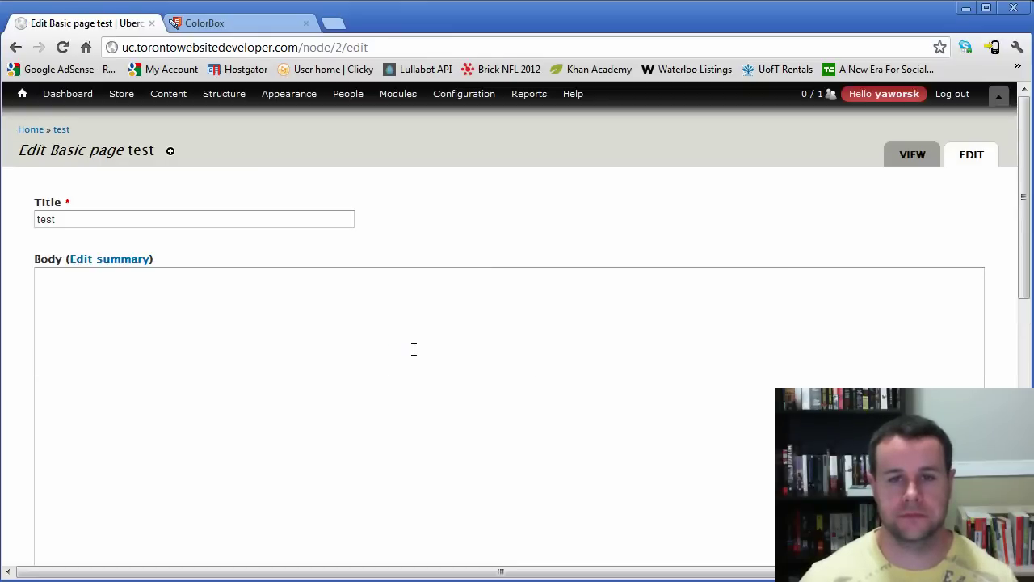
Close the ColorBox browser tab.
mouse_move(464, 94)
mouse_move(484, 239)
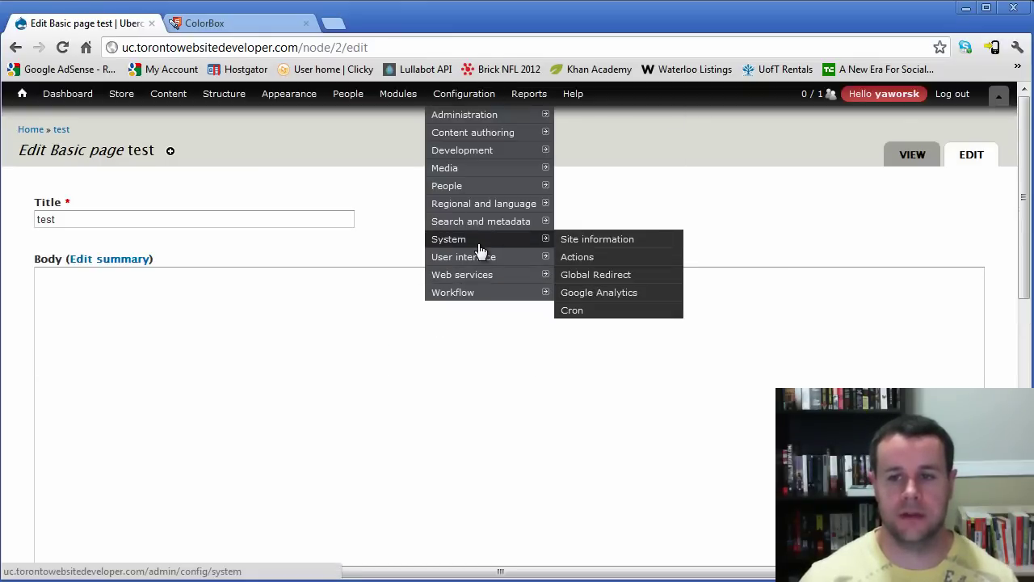
click(305, 23)
Open Configuration > Search and metadata > URL aliases in a new tab and view it.
mouse_move(463, 94)
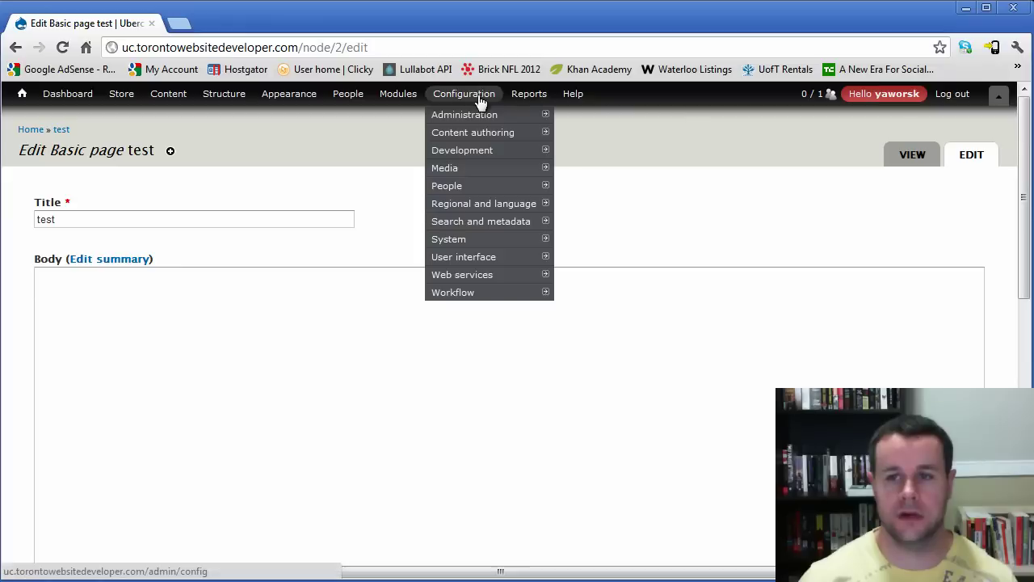
mouse_move(484, 221)
mouse_move(610, 240)
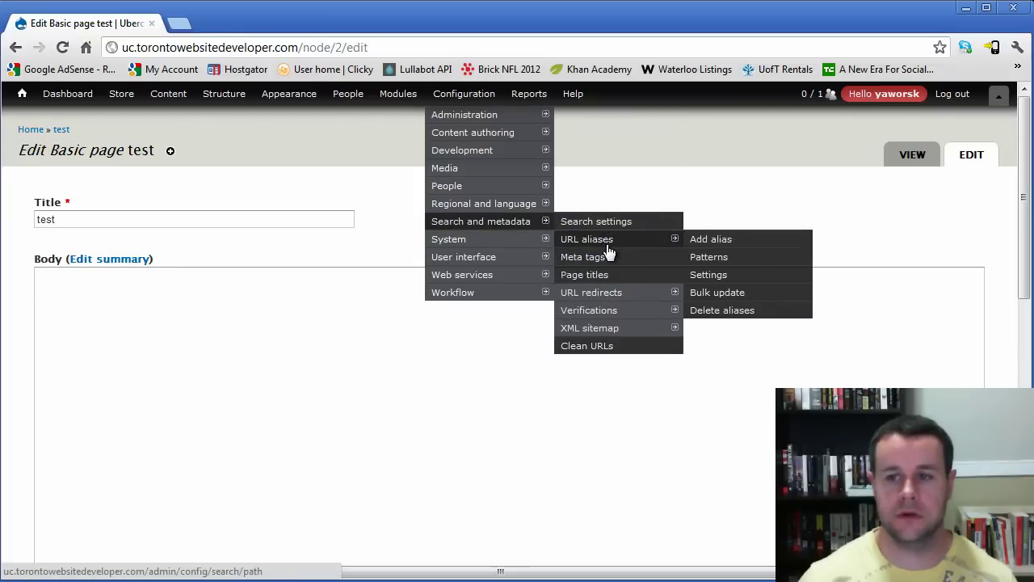
right_click(638, 248)
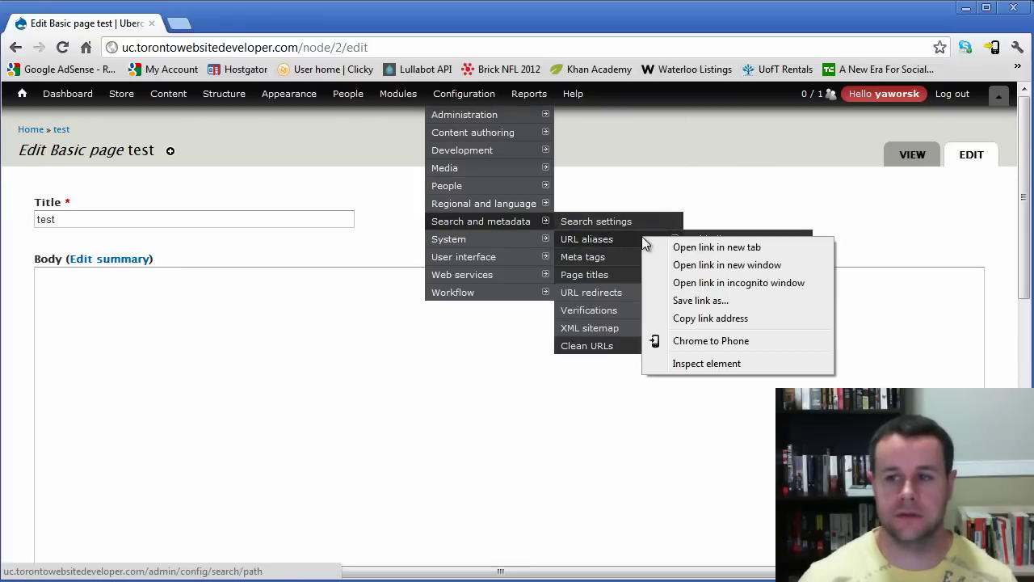
click(659, 245)
click(198, 24)
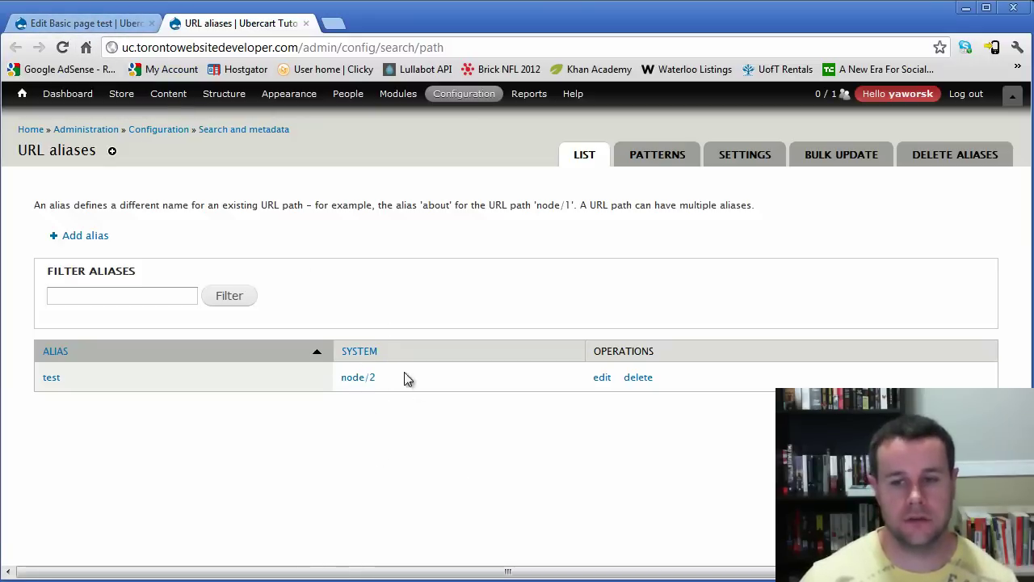
Disable automatic alias generation for the test page, replace alias 'test' with a custom phrase, and save.
click(80, 23)
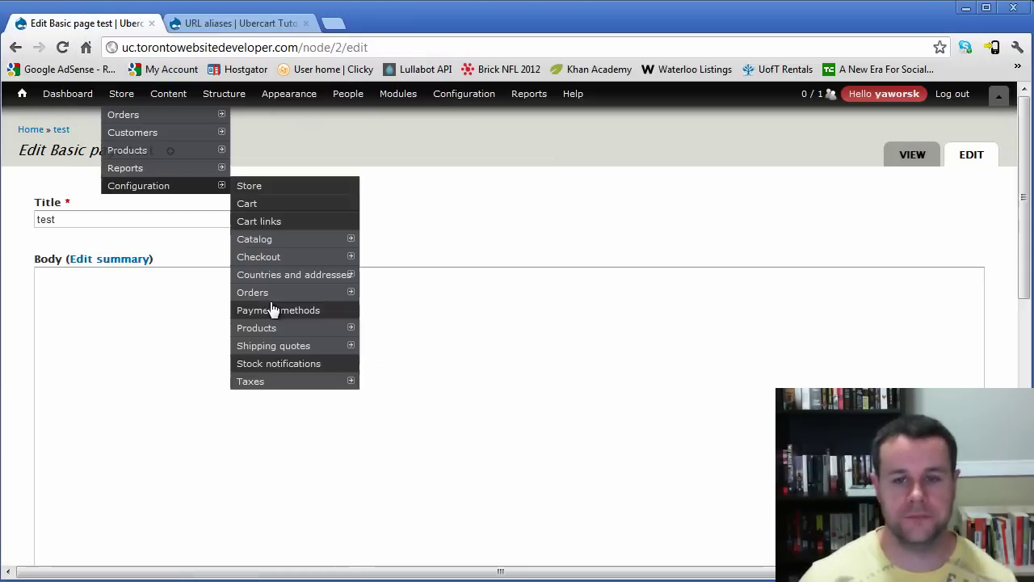
mouse_move(356, 377)
scroll(277, 433, down, 10)
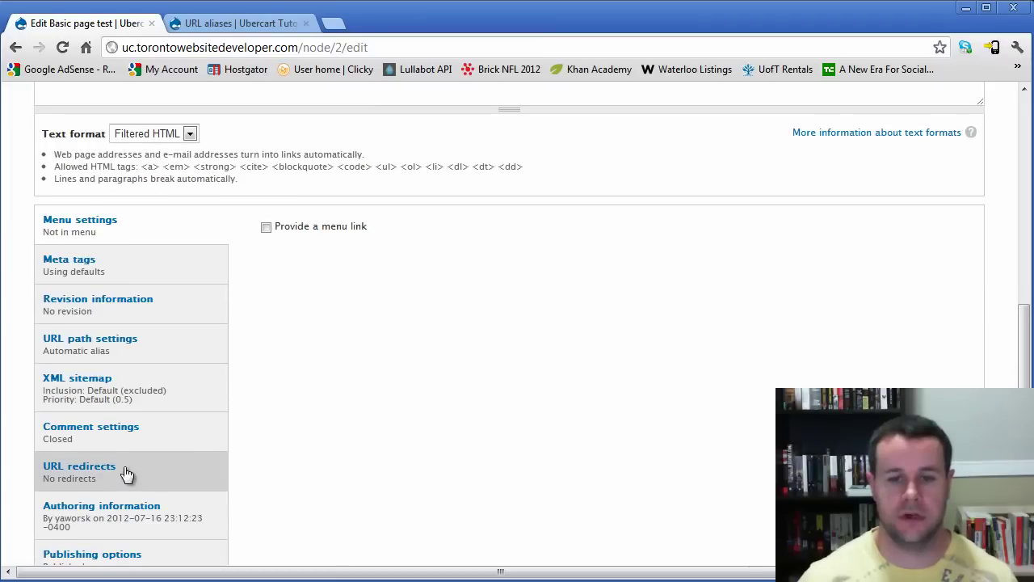
click(119, 475)
scroll(157, 436, down, 1)
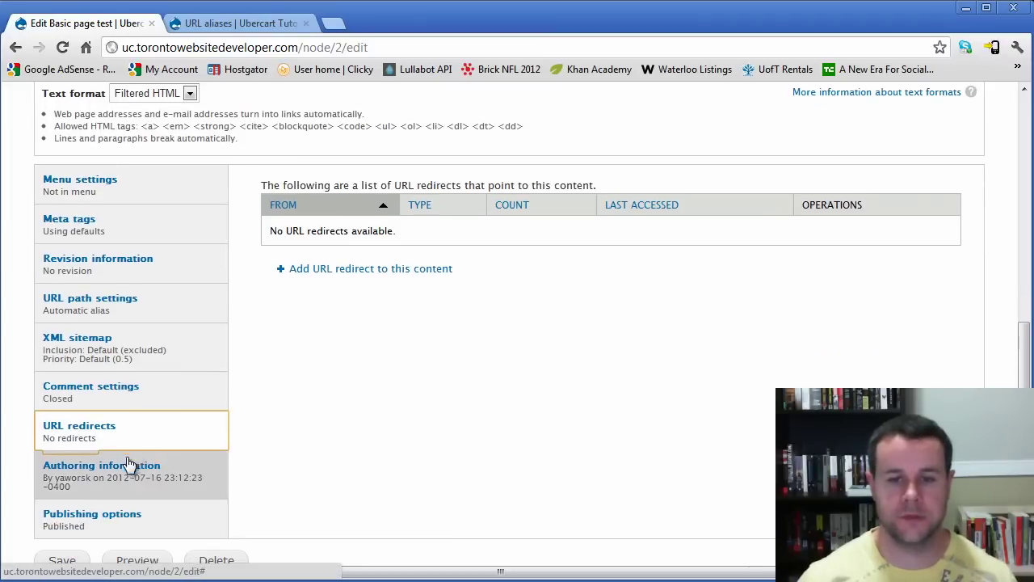
click(121, 305)
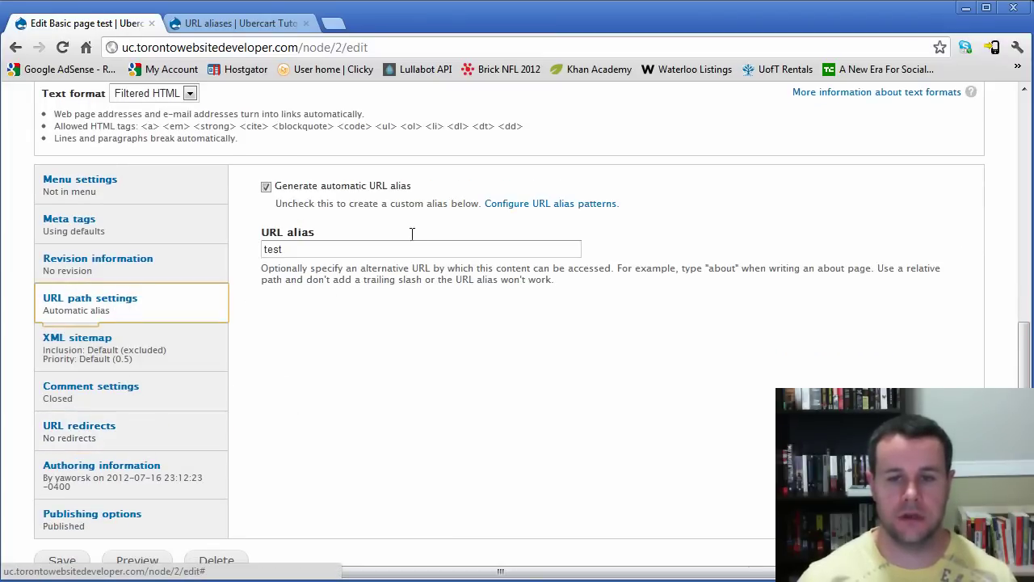
click(315, 188)
double_click(316, 250)
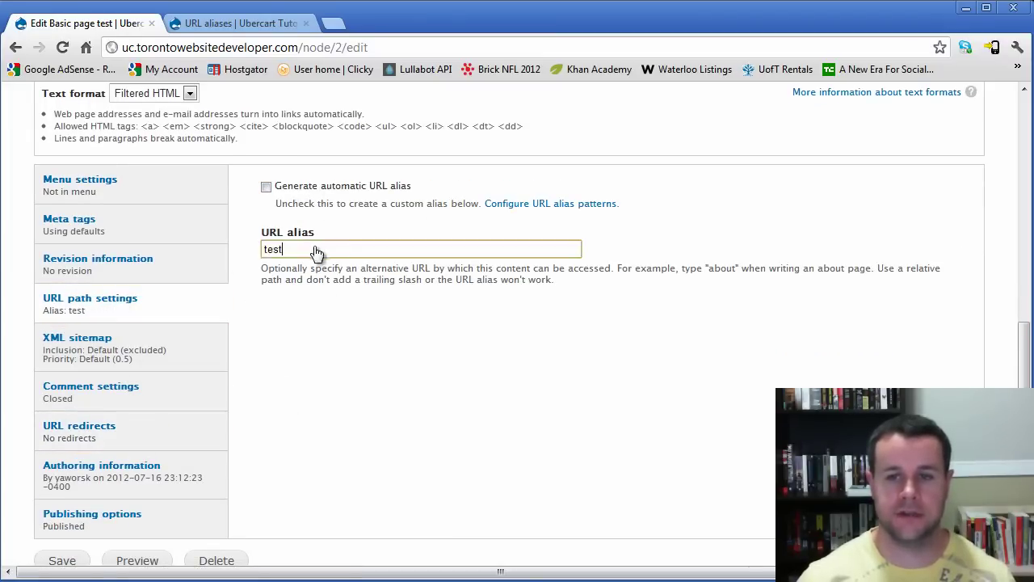
text(peter is awesome)
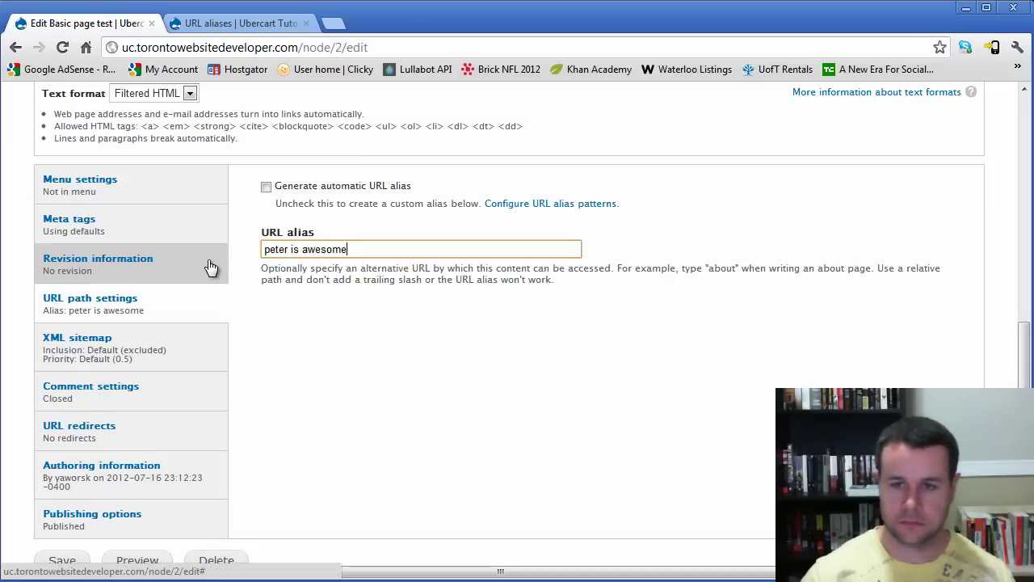
scroll(202, 318, down, 1)
click(71, 521)
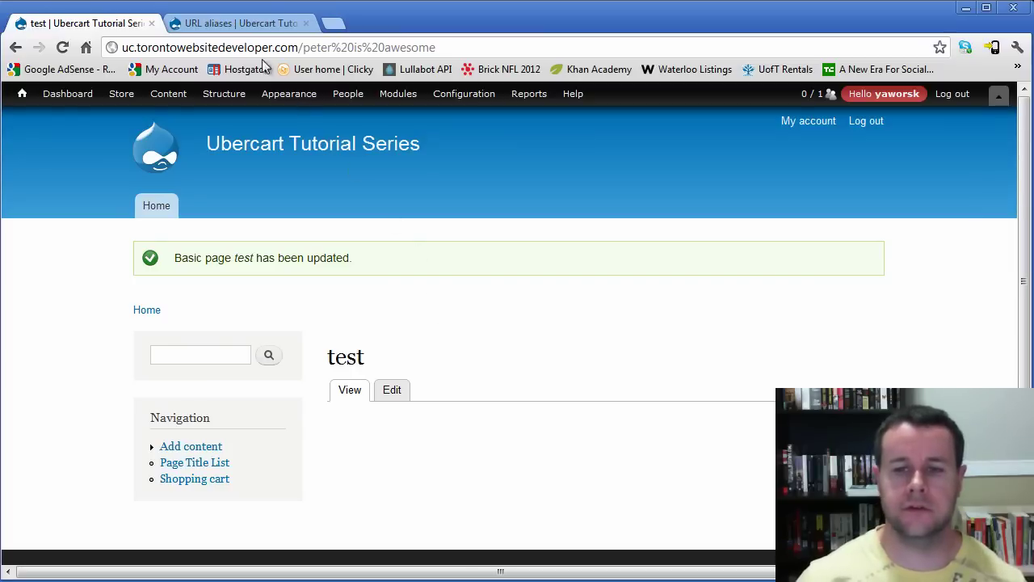
Check that the URL aliases list shows 'peter is awesome' for node/2 and view that page.
click(220, 25)
click(358, 376)
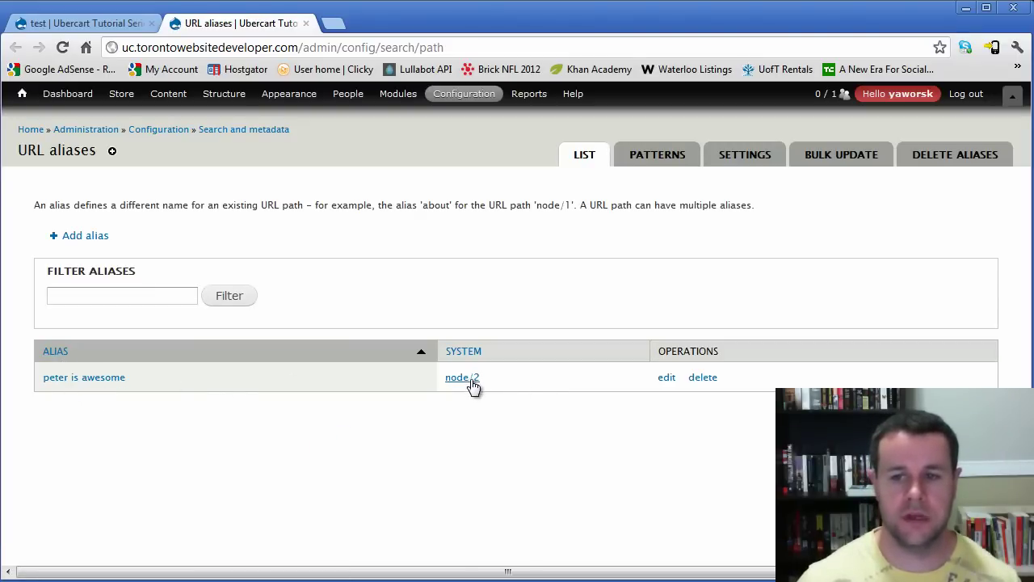
click(115, 24)
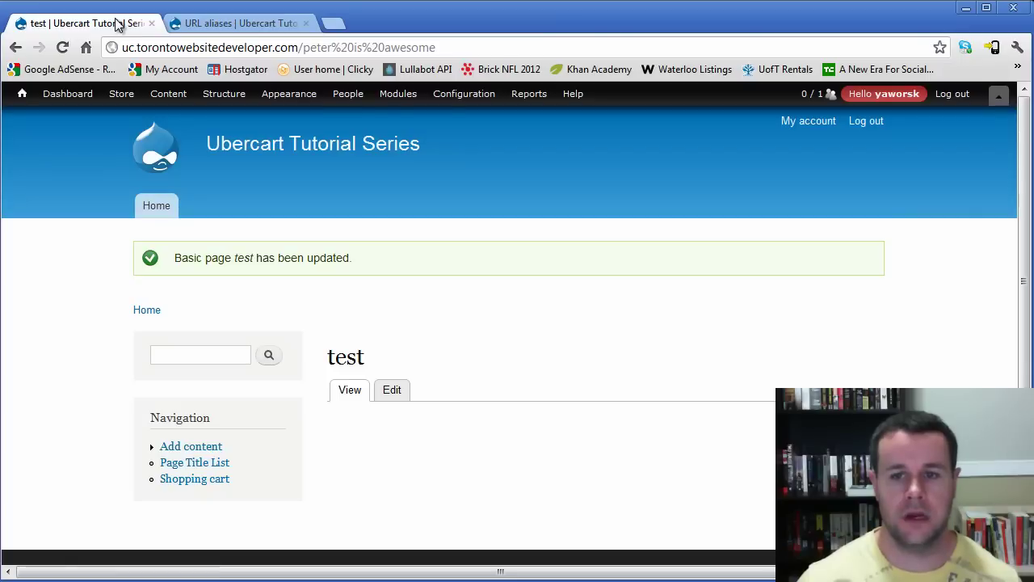
click(231, 24)
click(130, 24)
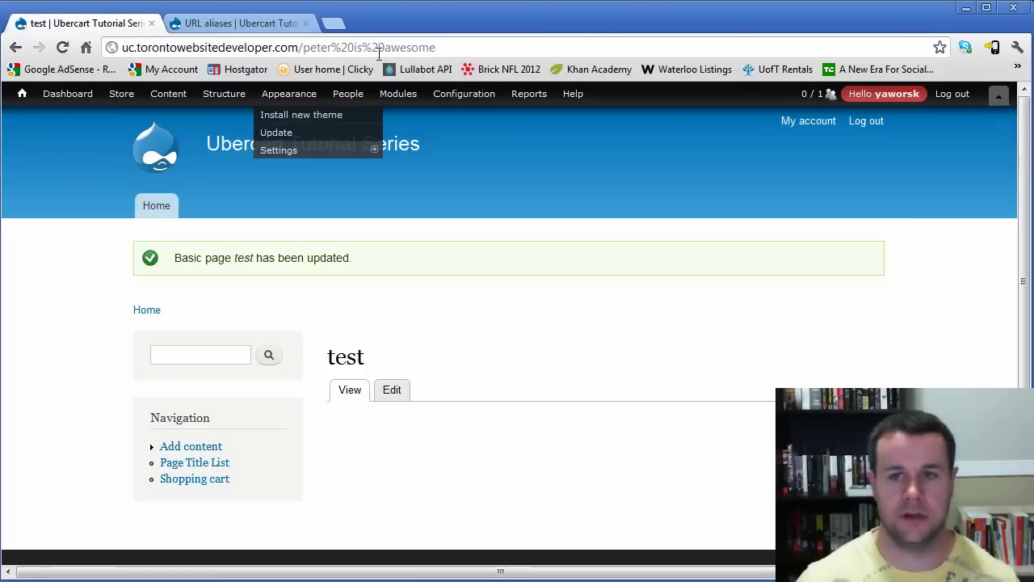
Load the old /test address to confirm it still reaches the page.
click(379, 53)
drag(303, 48, 595, 54)
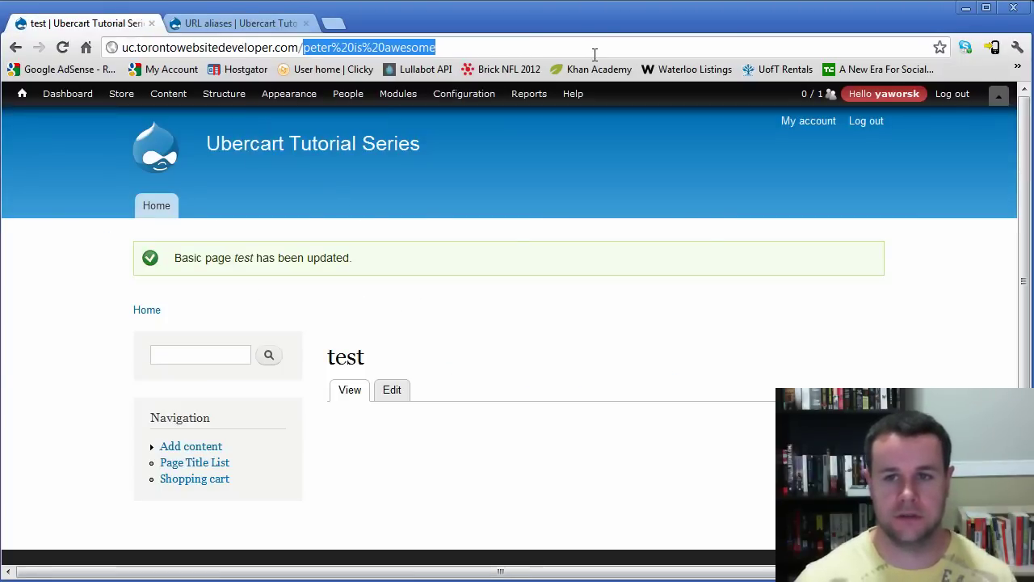
text(test)
key(Return)
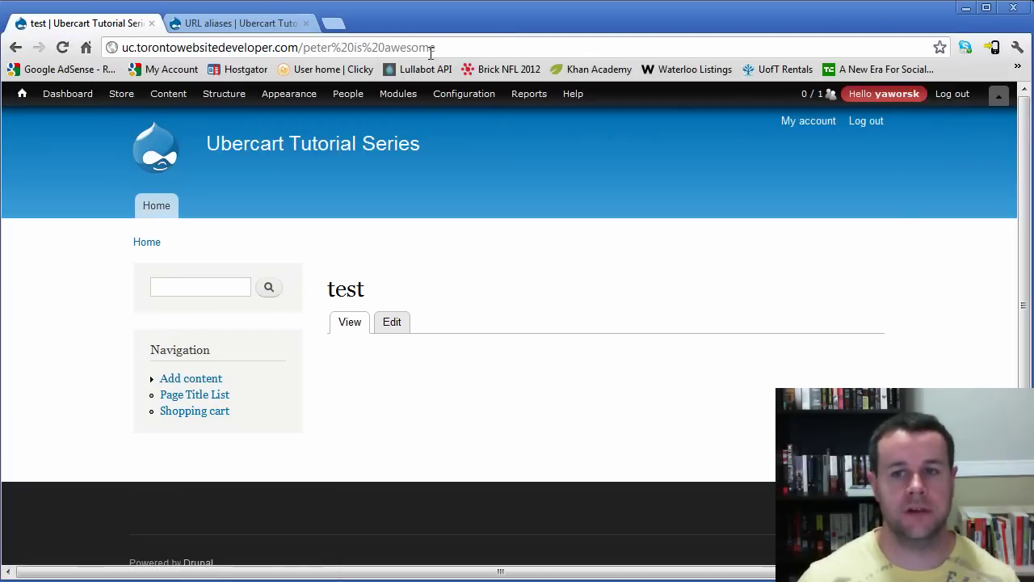
click(186, 24)
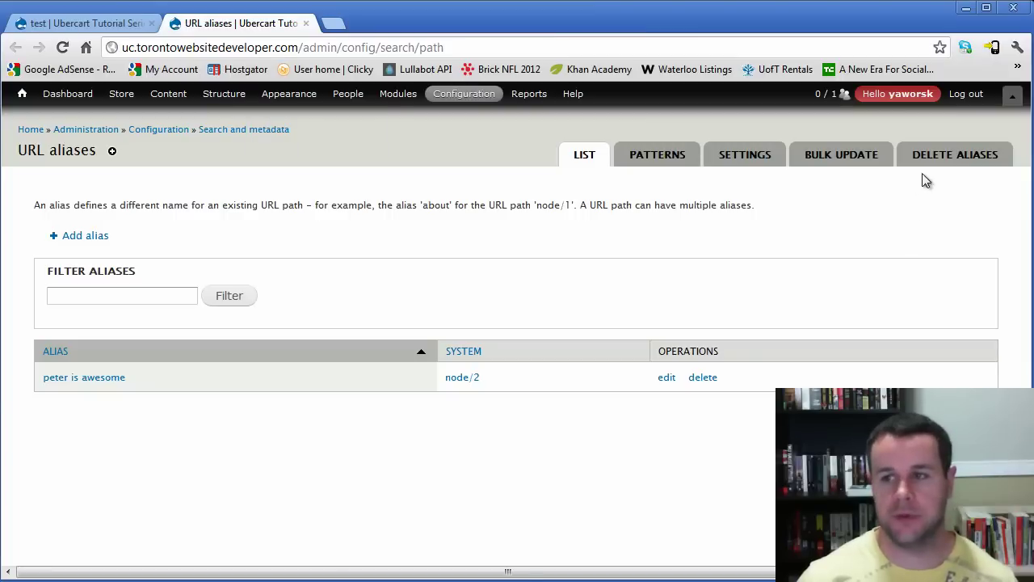
Confirm URL redirects lists test → node/2 as Default (301), then close that tab.
mouse_move(464, 94)
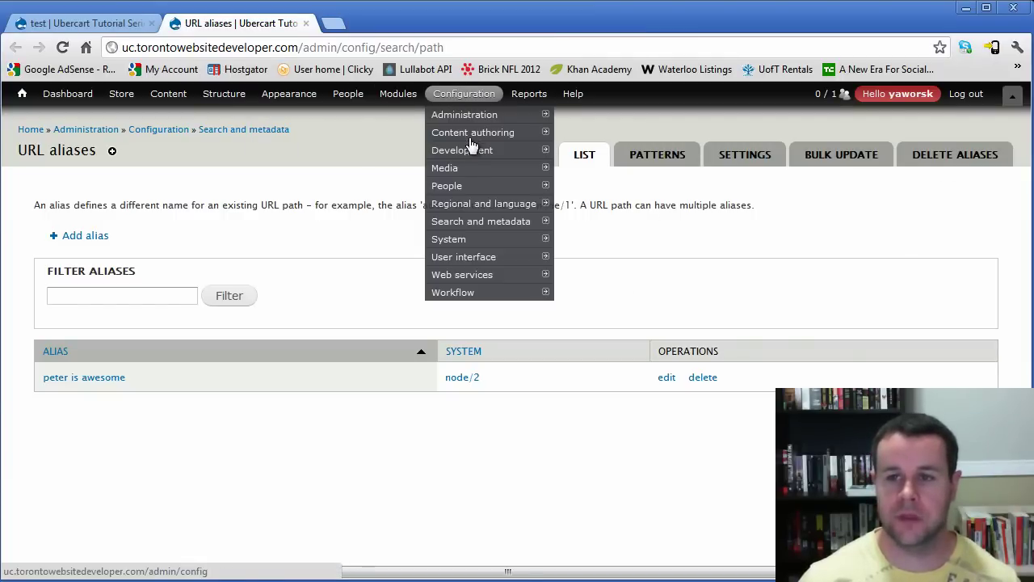
mouse_move(479, 223)
mouse_move(602, 294)
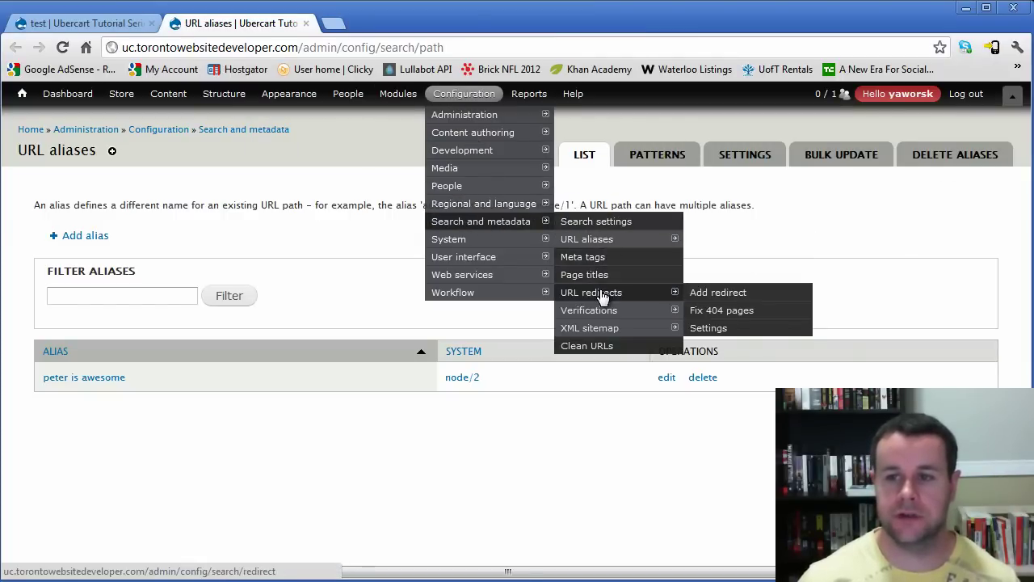
click(655, 297)
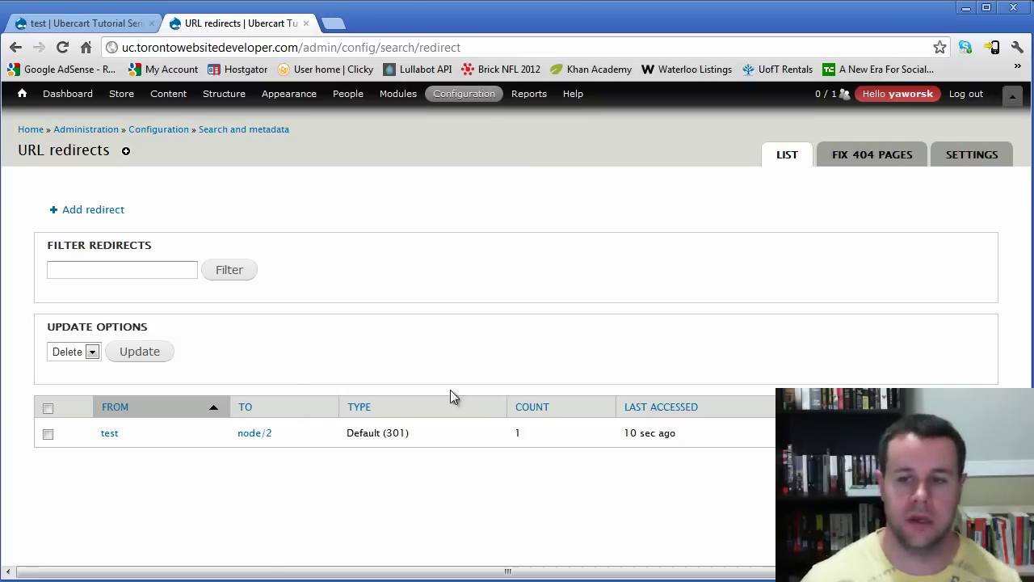
drag(348, 433, 408, 433)
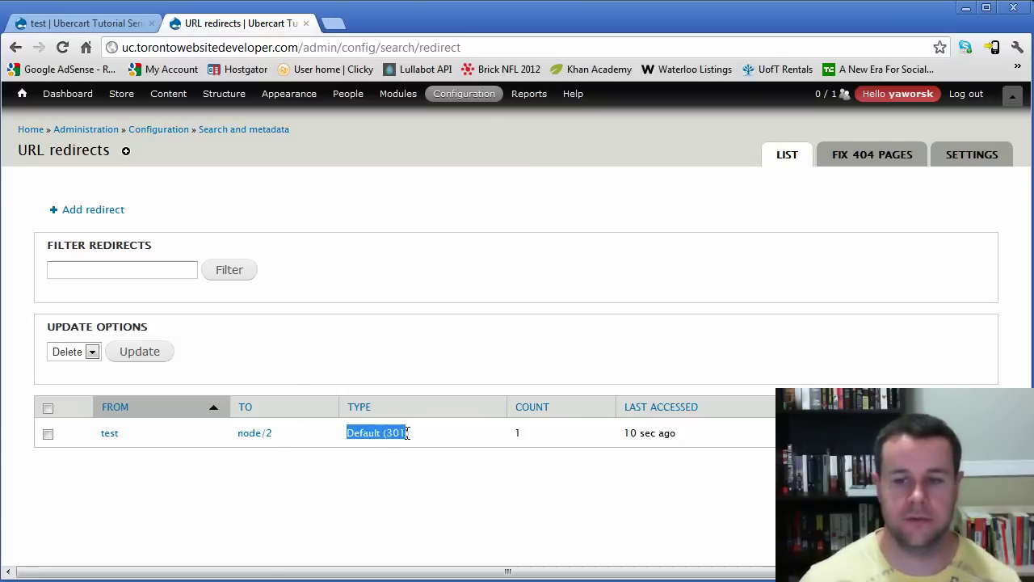
click(421, 441)
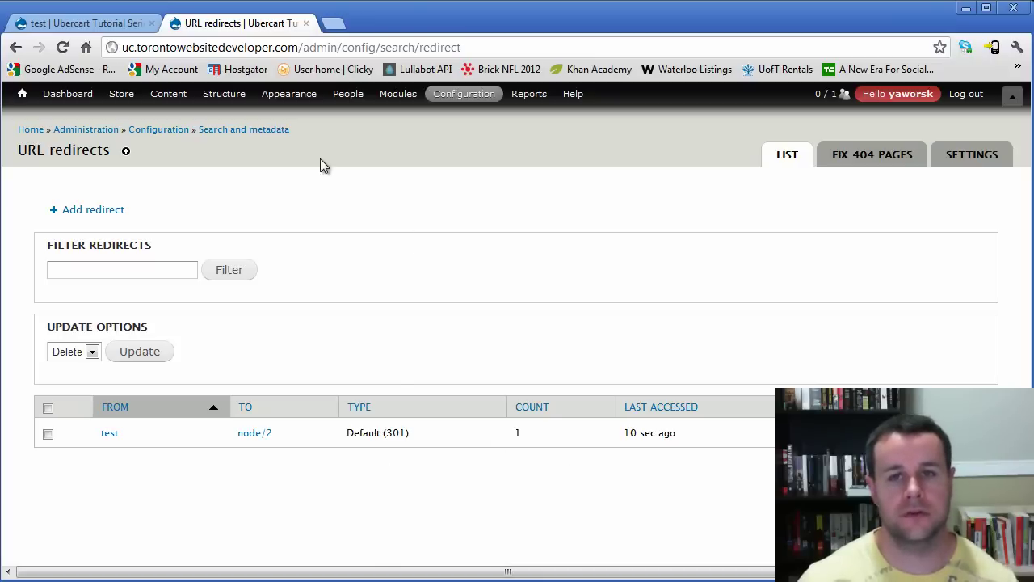
click(306, 24)
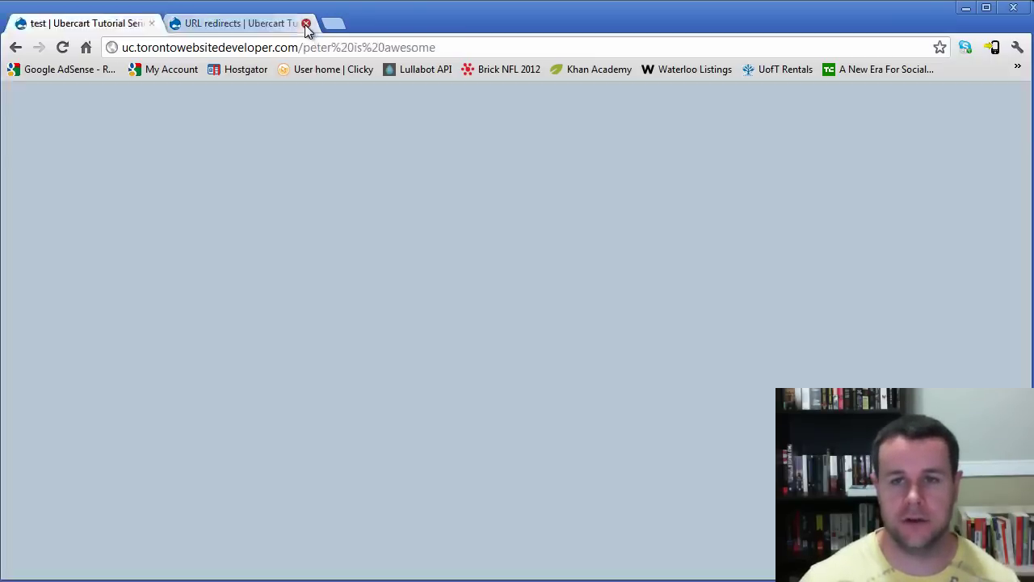
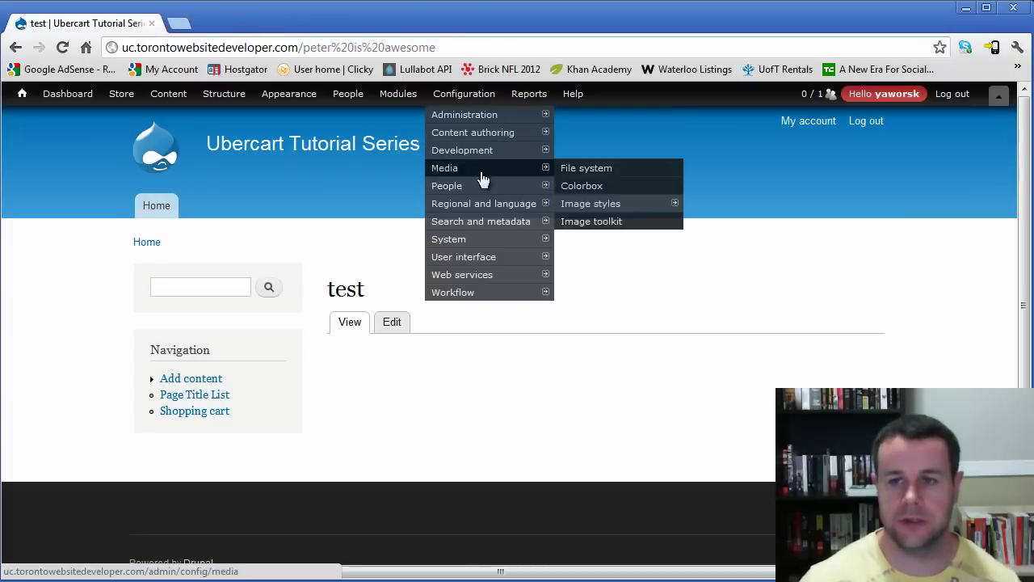
mouse_move(483, 196)
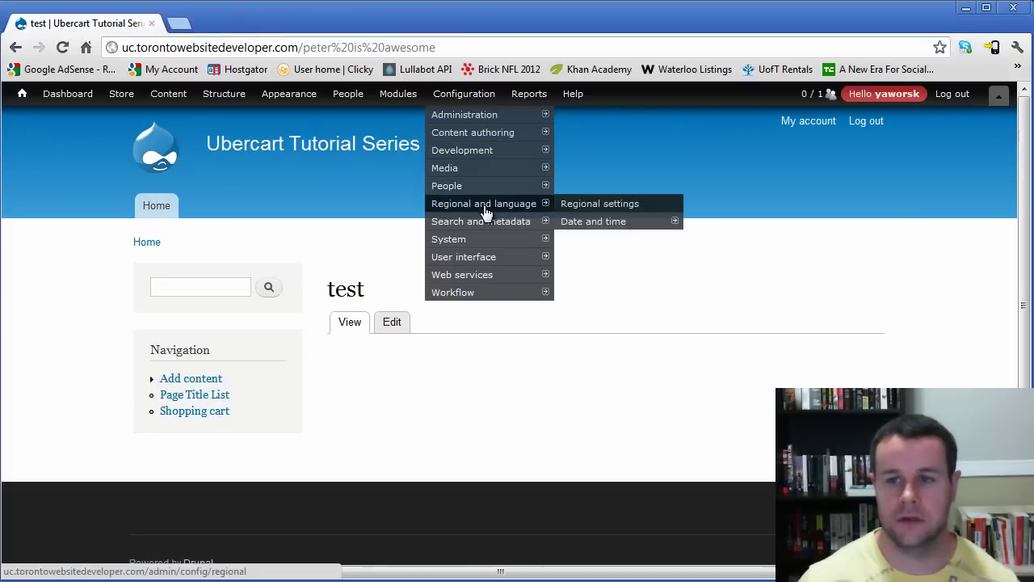
mouse_move(487, 222)
mouse_move(605, 243)
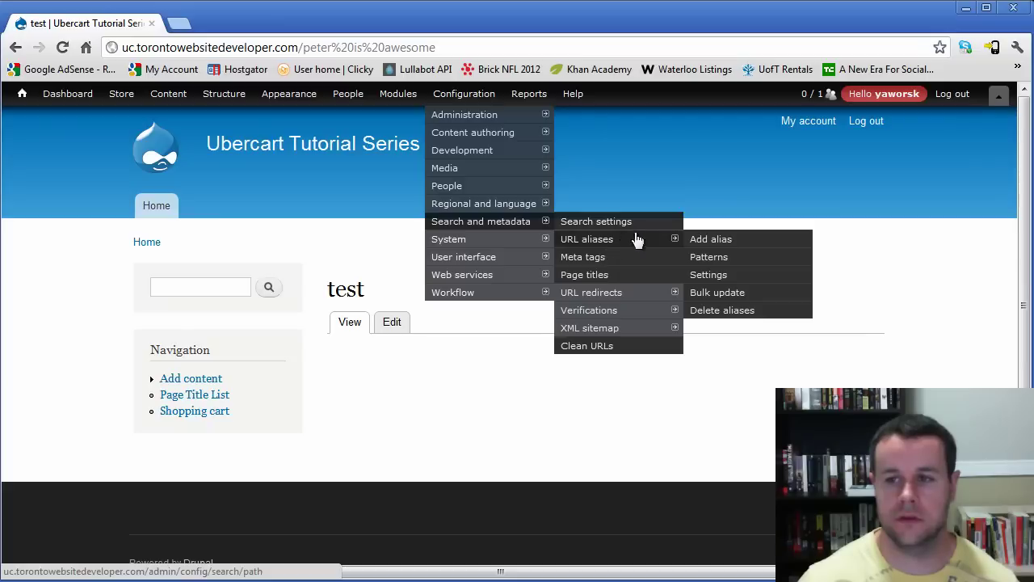
click(719, 257)
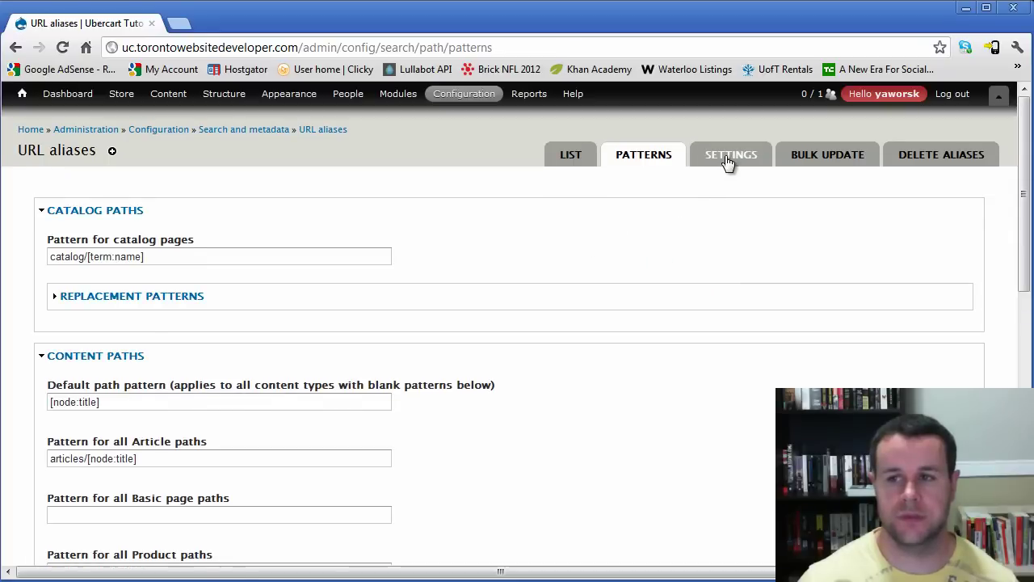
click(723, 154)
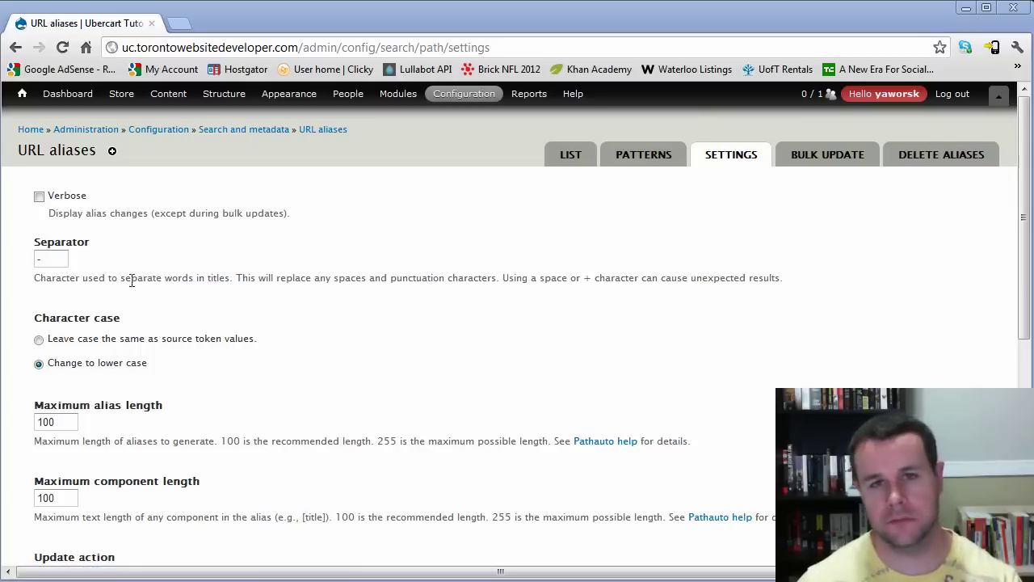
click(65, 257)
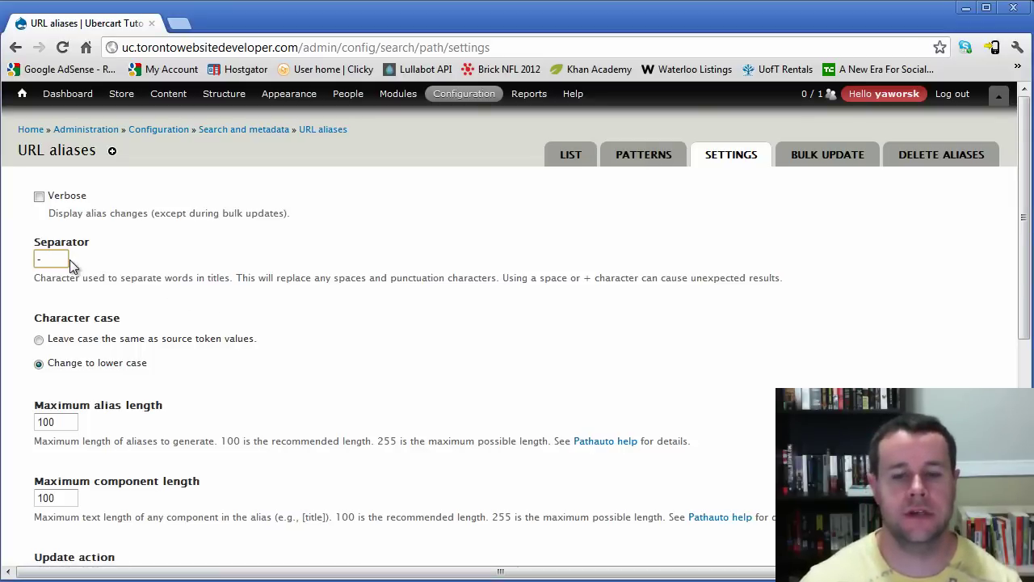
click(172, 100)
click(116, 446)
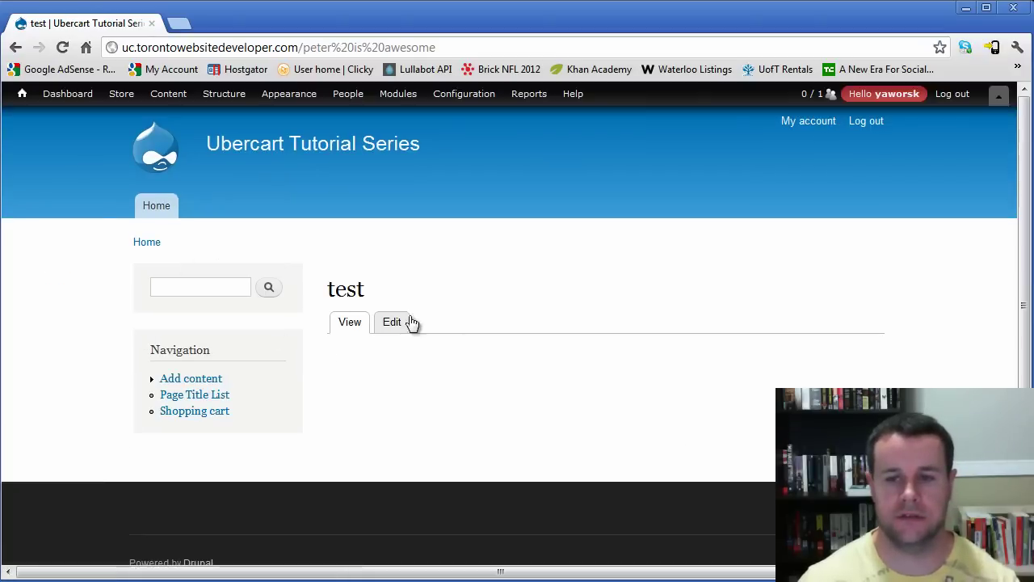
Retitle the test page 'peter is awesome', turn on Generate automatic URL alias, and save it.
click(392, 322)
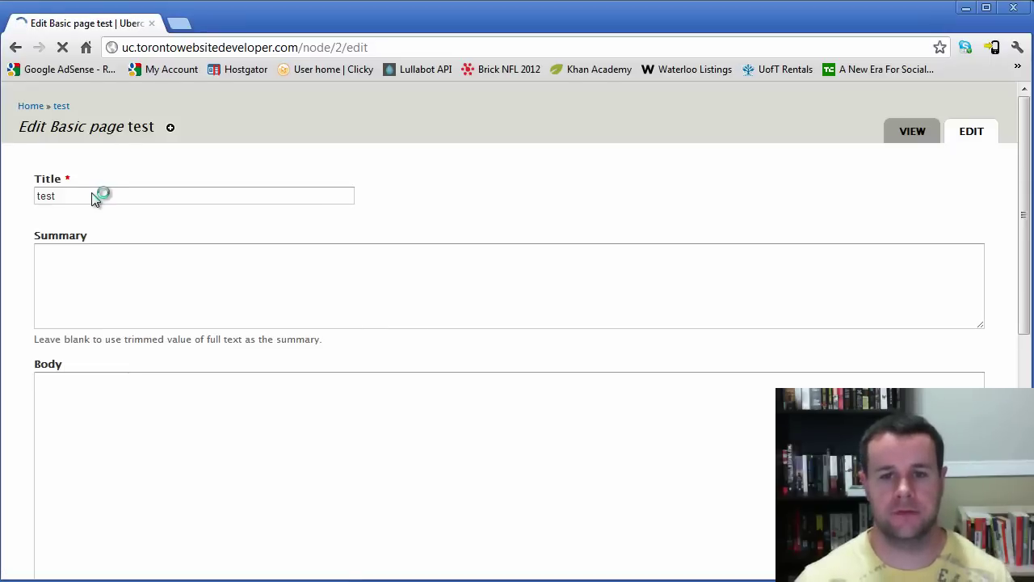
mouse_move(11, 197)
mouse_down()
mouse_move(76, 219)
mouse_move(5, 212)
mouse_up()
text(peter is awesome)
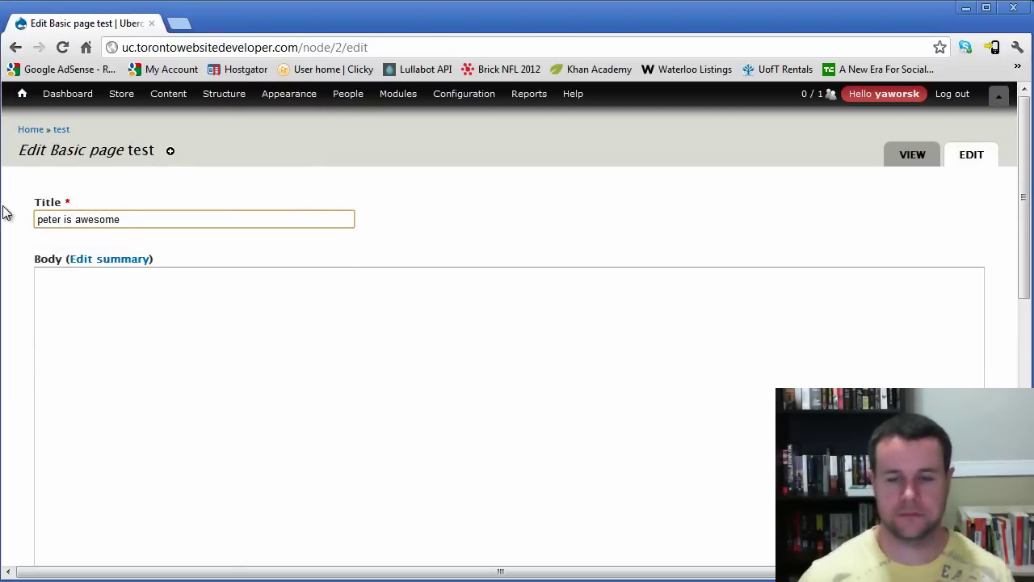
scroll(295, 411, down, 6)
click(156, 332)
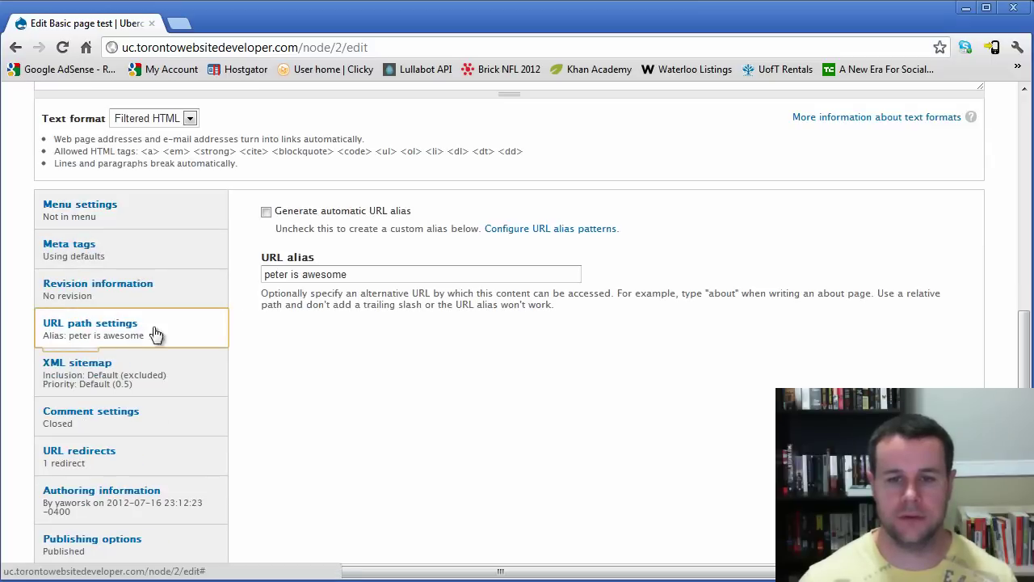
click(266, 211)
scroll(270, 380, down, 2)
click(63, 502)
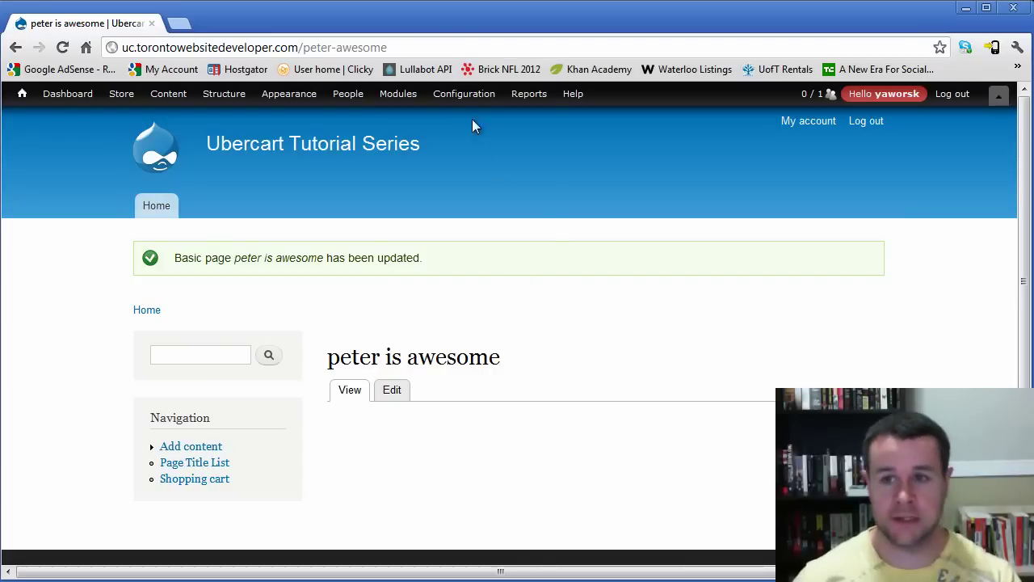
Go to Configuration > System > Global Redirect settings.
mouse_move(467, 103)
mouse_move(487, 230)
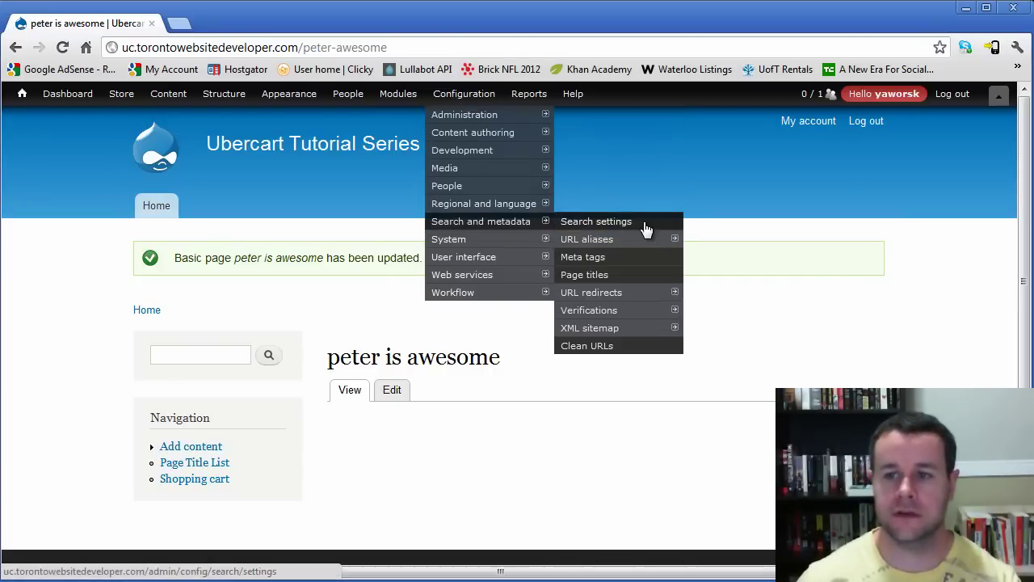
mouse_move(629, 300)
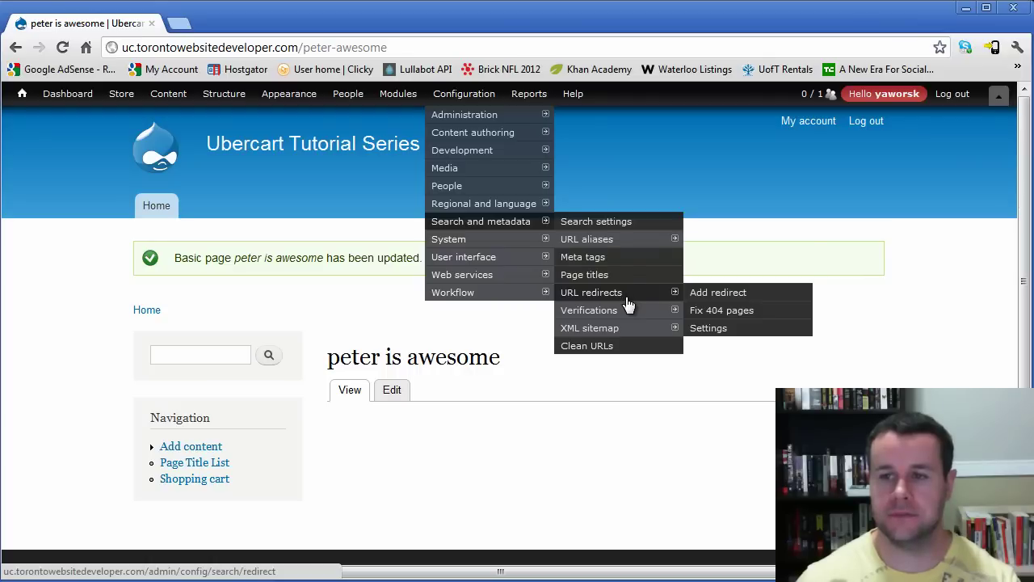
mouse_move(627, 246)
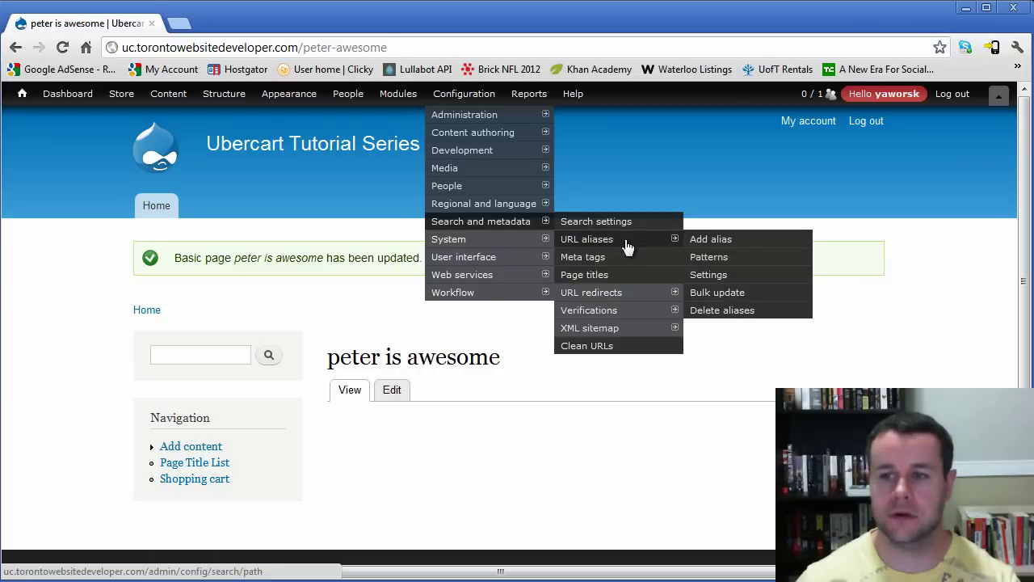
mouse_move(538, 237)
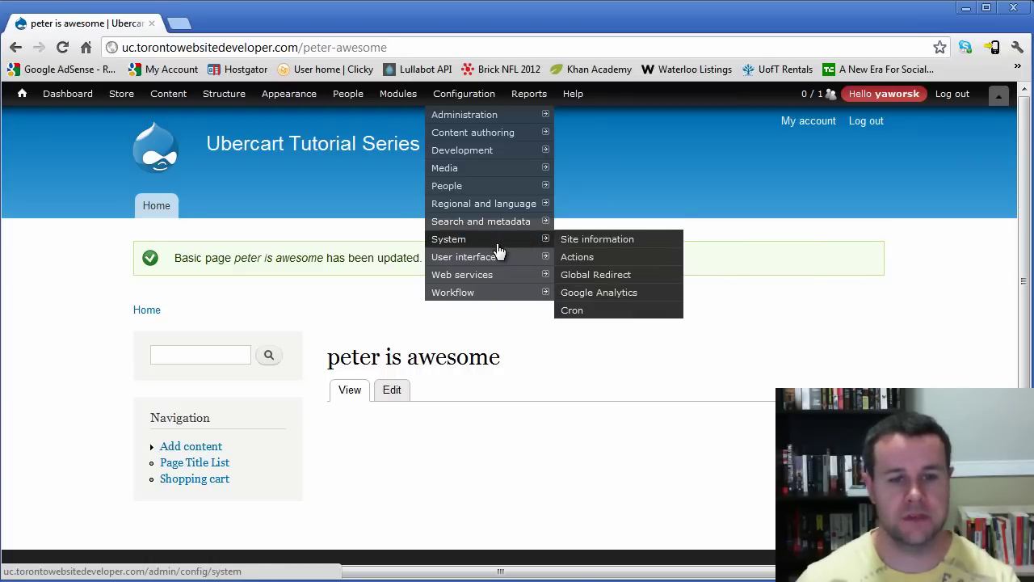
click(627, 282)
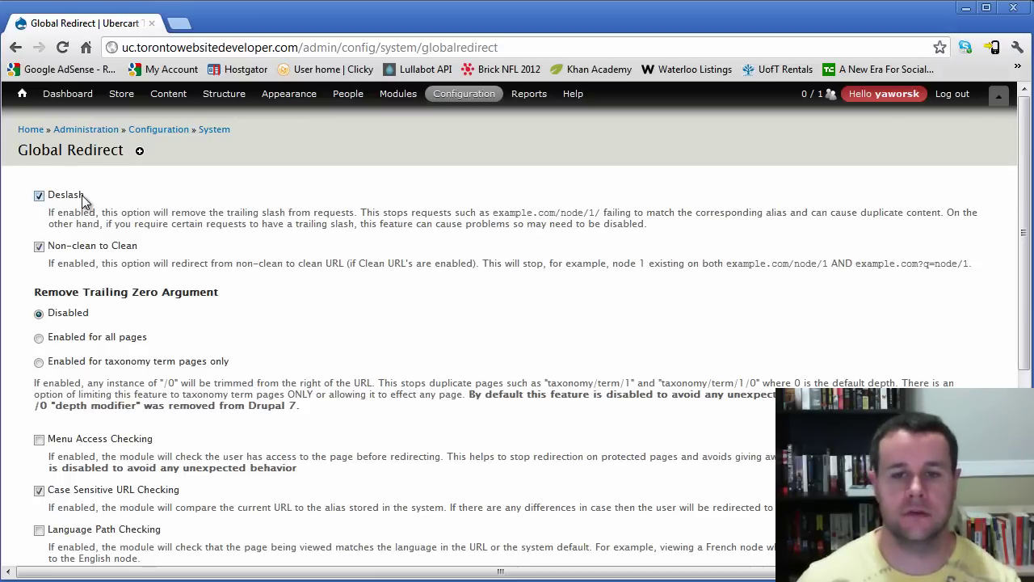
click(307, 50)
double_click(307, 50)
click(307, 50)
click(301, 47)
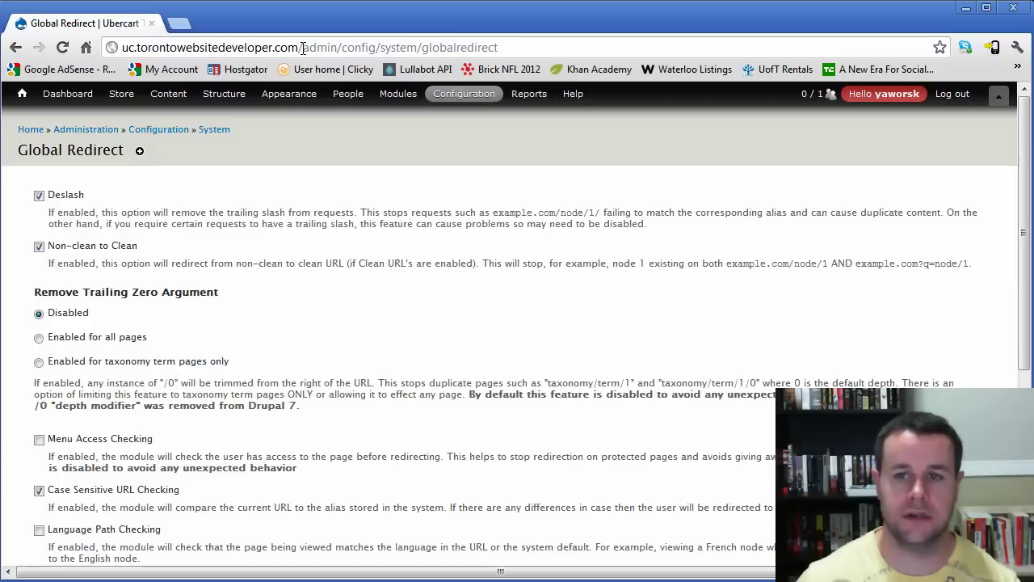
drag(301, 48, 662, 62)
key(BackSpace)
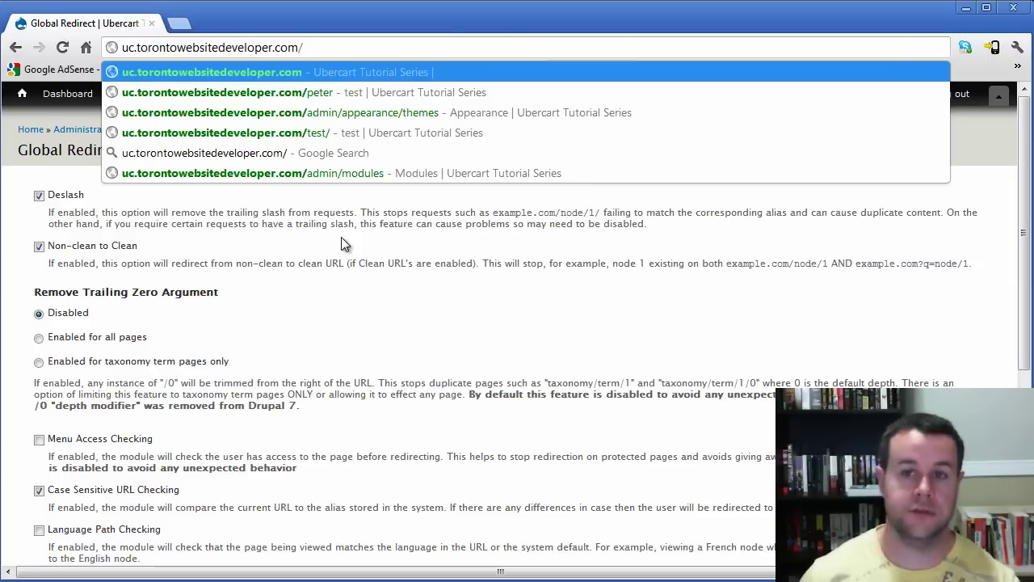
key(BackSpace)
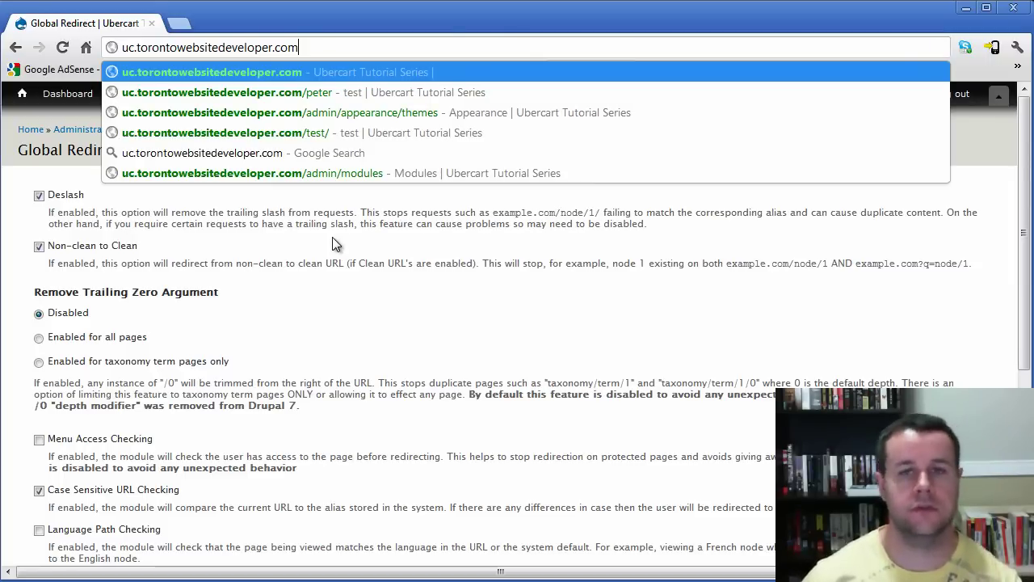
key(Return)
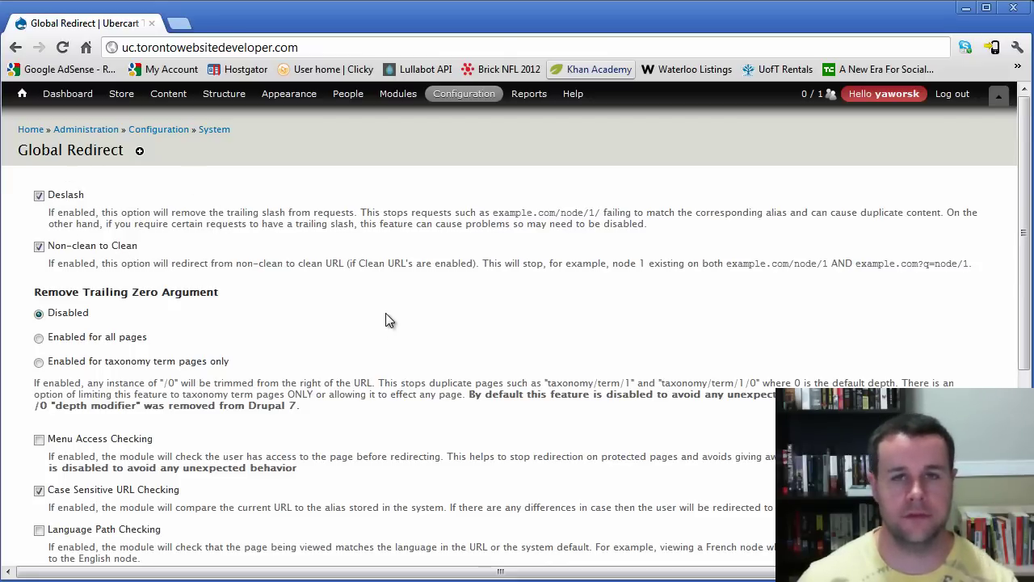
scroll(388, 318, down, 1)
scroll(279, 307, down, 3)
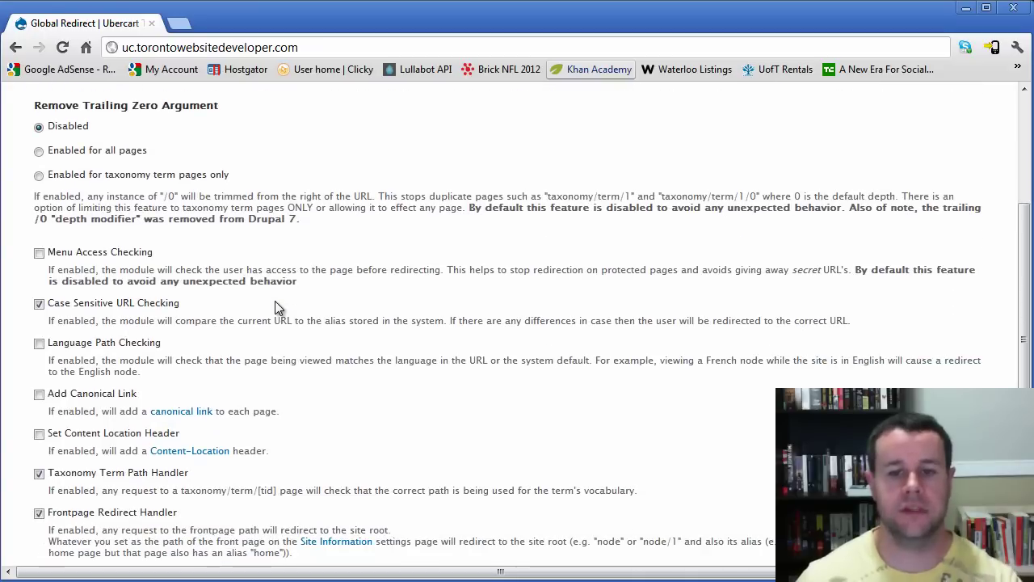
scroll(274, 302, down, 1)
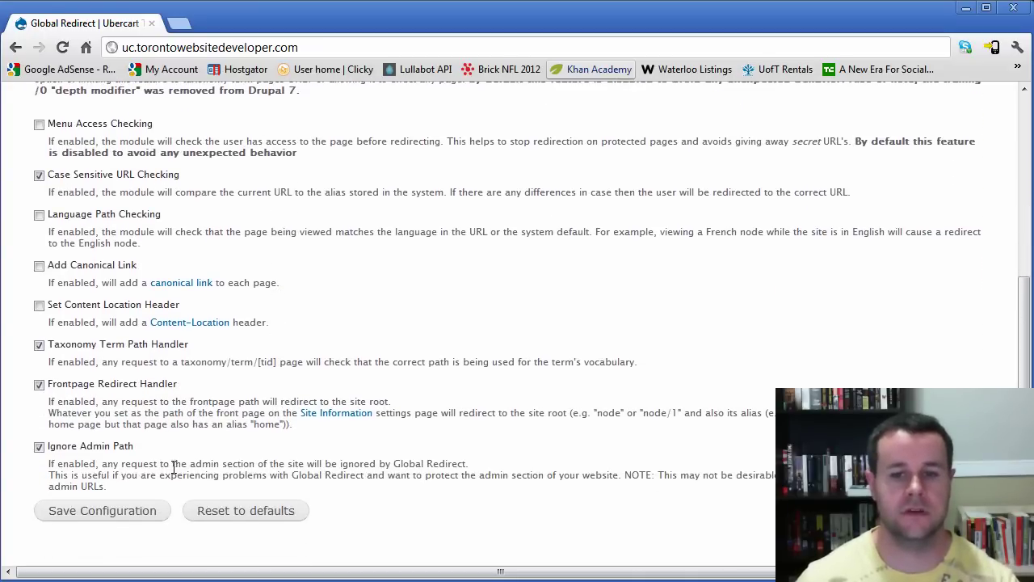
scroll(372, 386, up, 5)
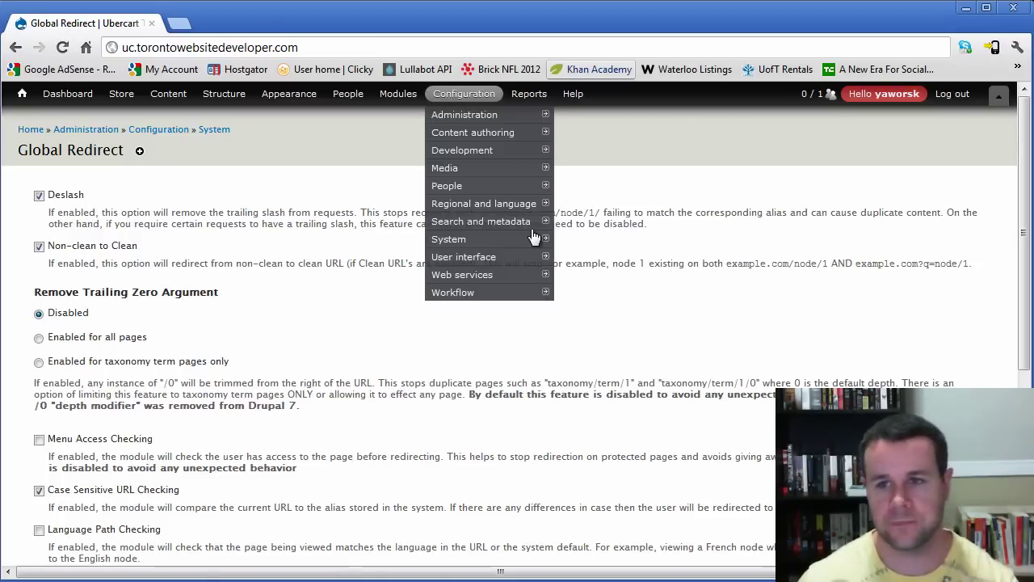
Open Configuration > Search and metadata > XML sitemap and highlight the sitemap.xml link.
mouse_move(533, 226)
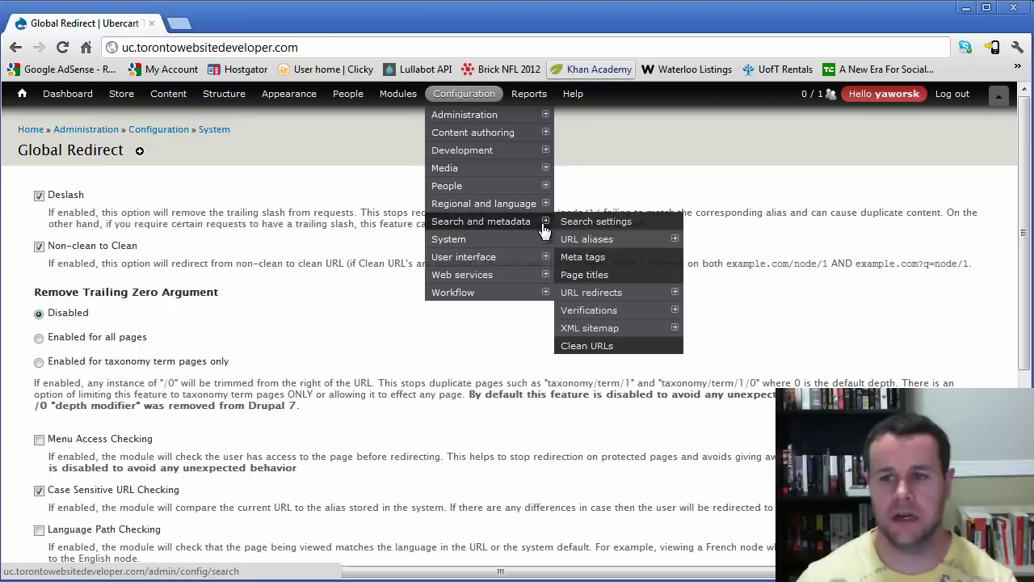
mouse_move(604, 334)
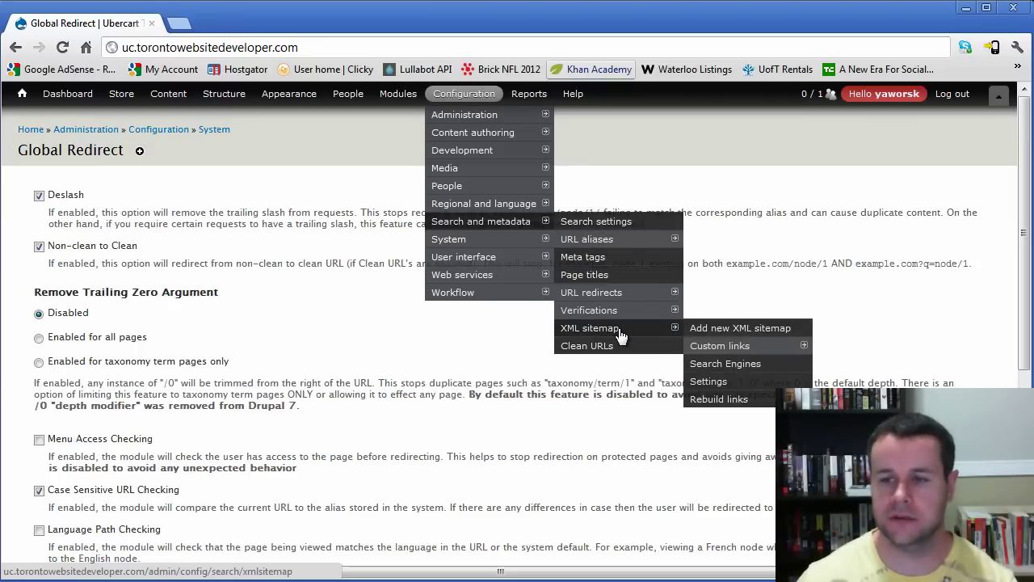
click(617, 333)
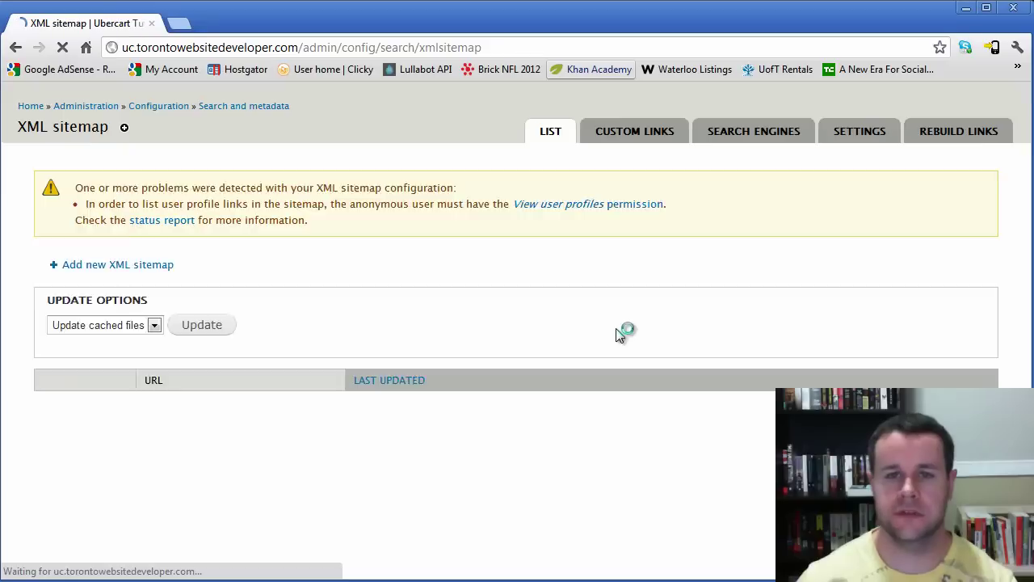
drag(345, 436, 84, 441)
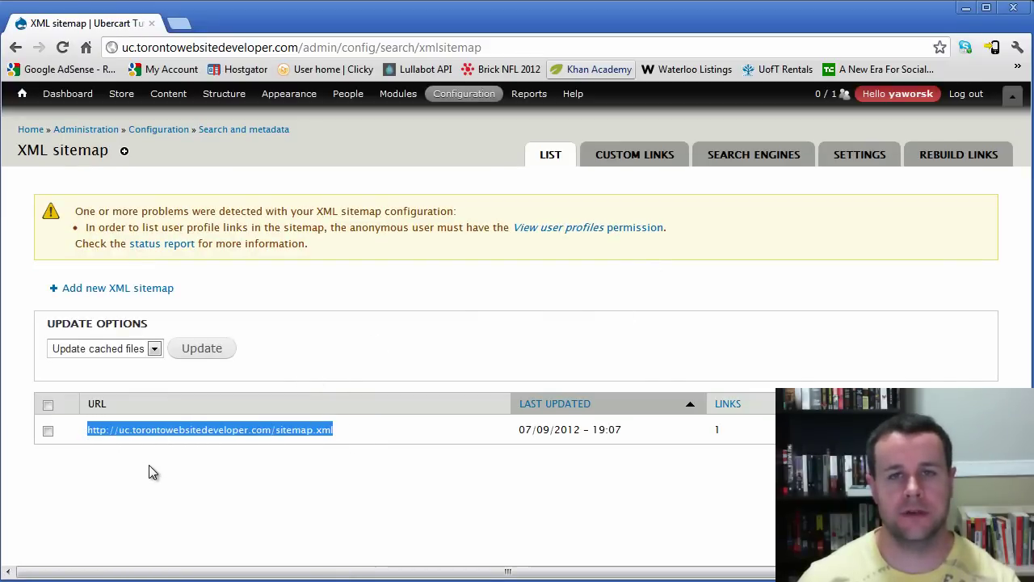
click(154, 473)
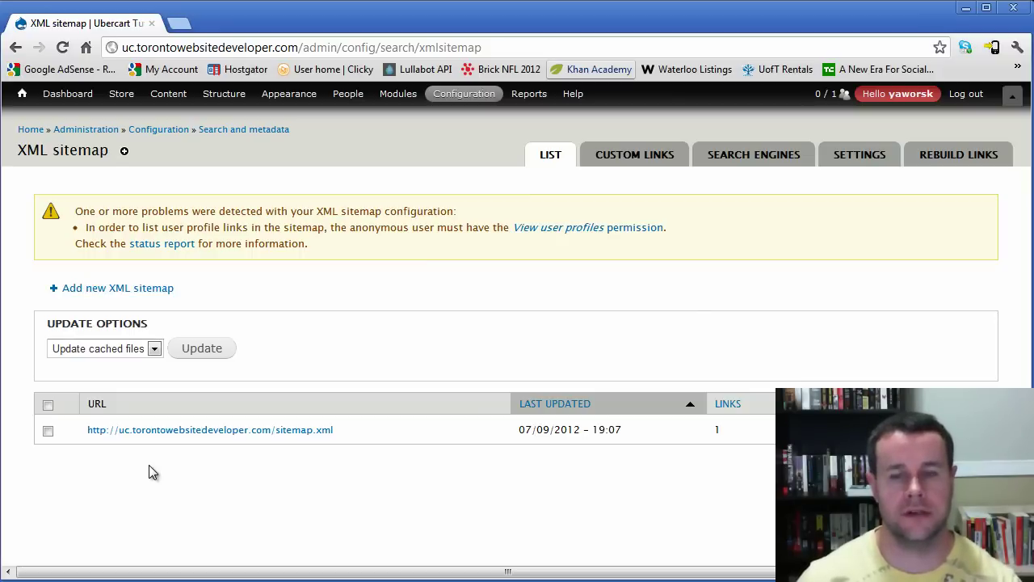
right_click(317, 433)
View sitemap.xml in a new tab, confirming its single homepage URL, then return to the admin list.
click(346, 443)
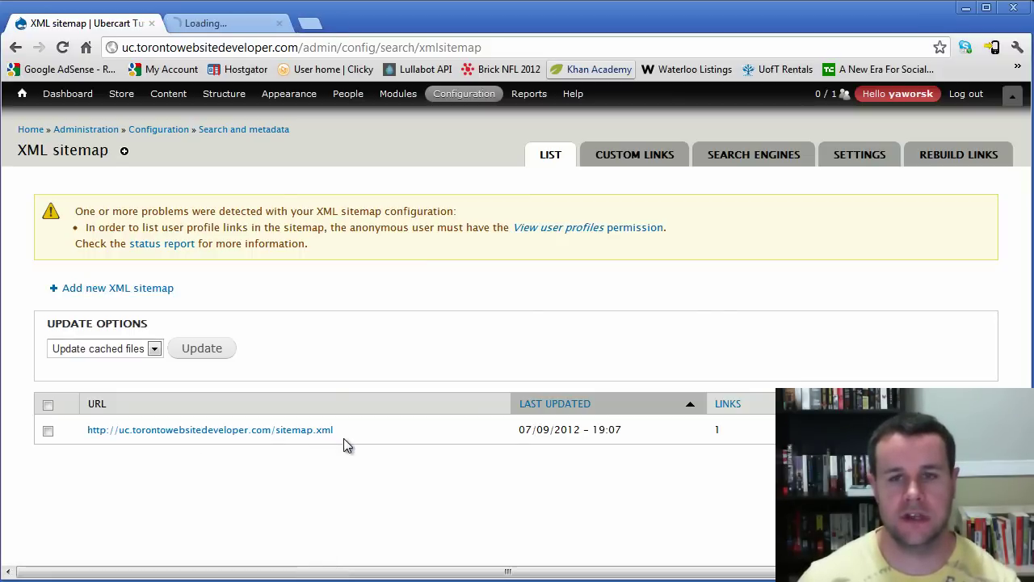
click(200, 26)
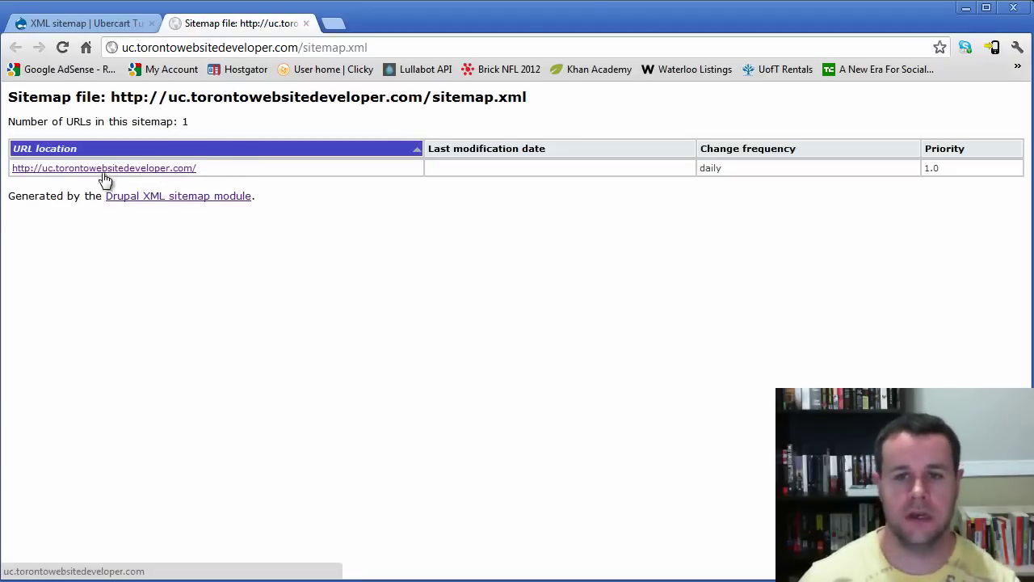
click(99, 23)
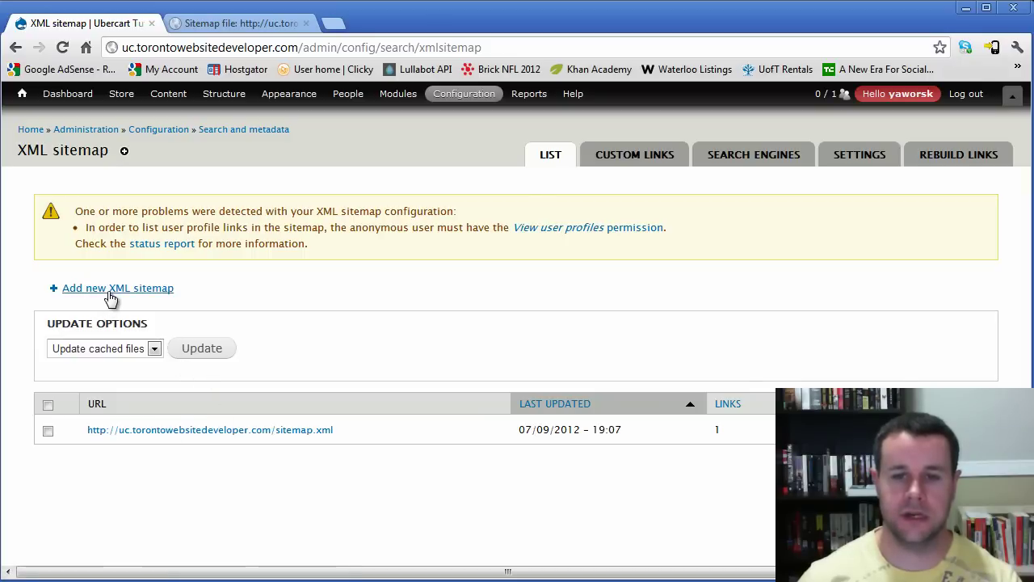
Enable sitemap submission to Bing and Google at a 1-day frequency and save the configuration.
click(737, 159)
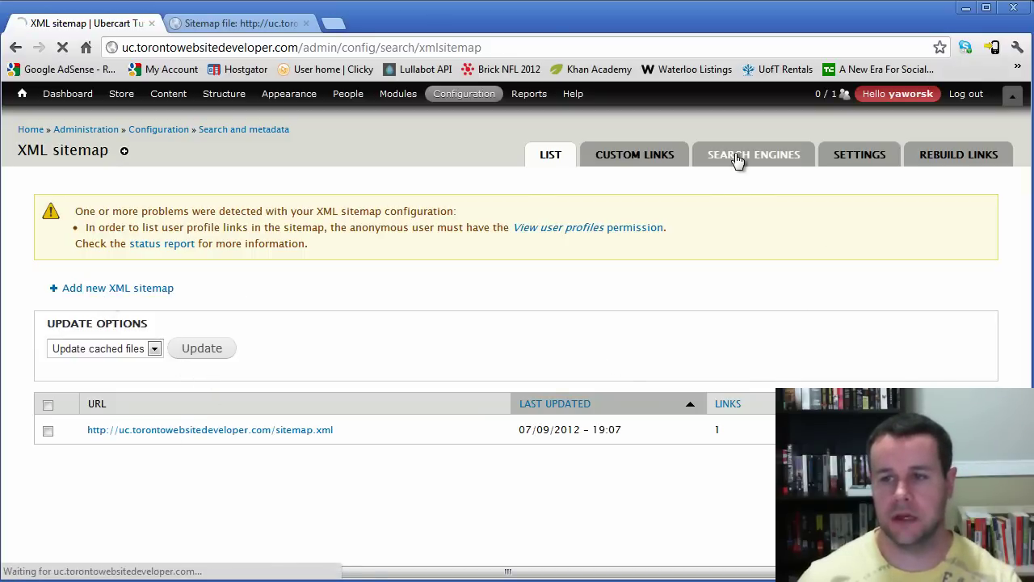
scroll(115, 346, down, 1)
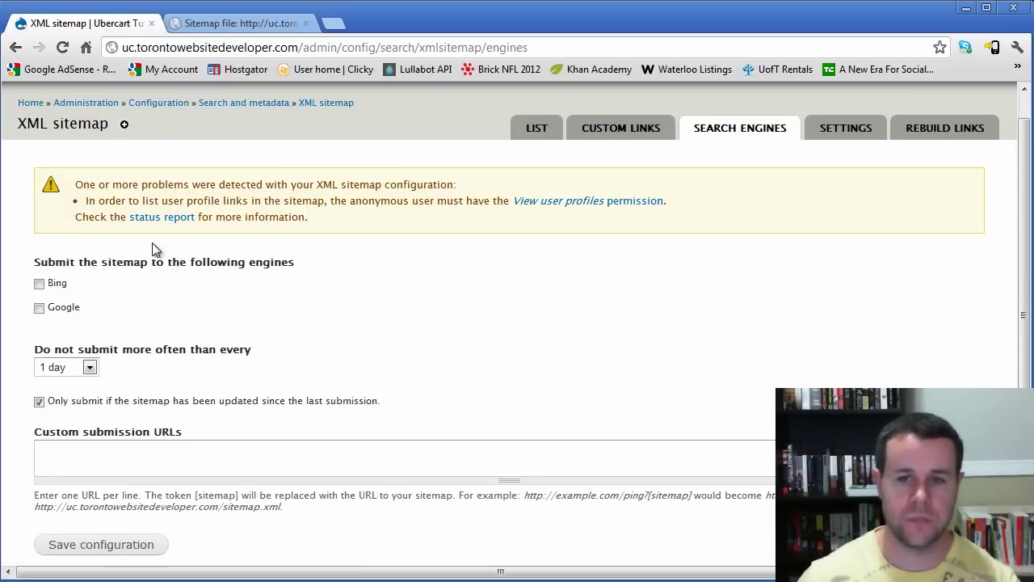
click(39, 282)
click(39, 309)
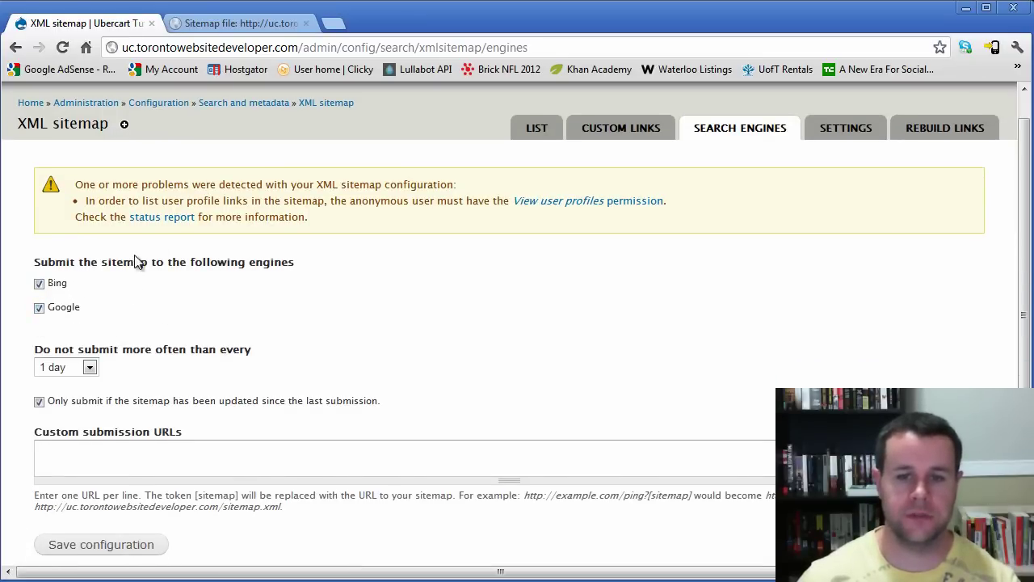
scroll(92, 474, down, 1)
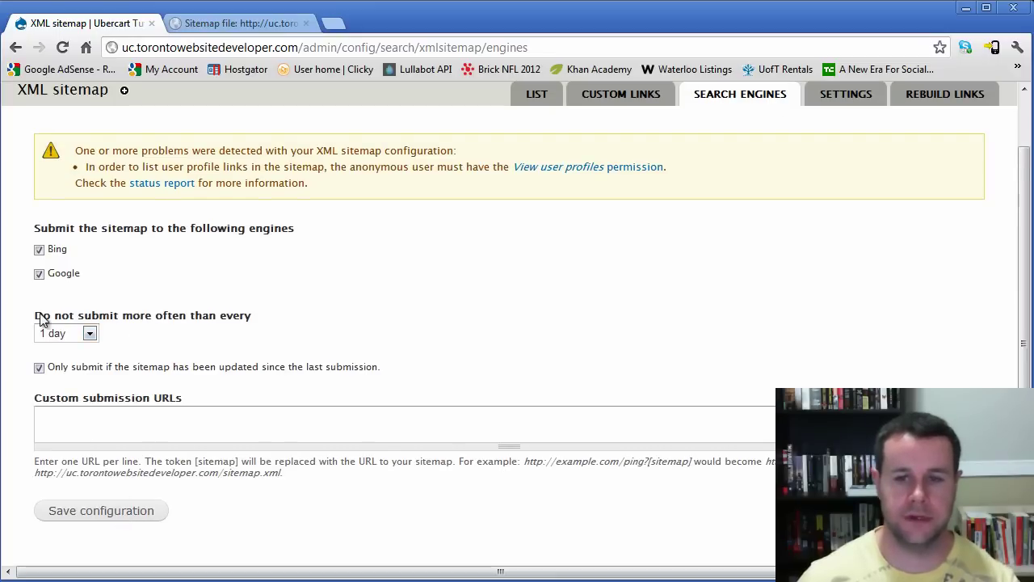
drag(36, 316, 258, 321)
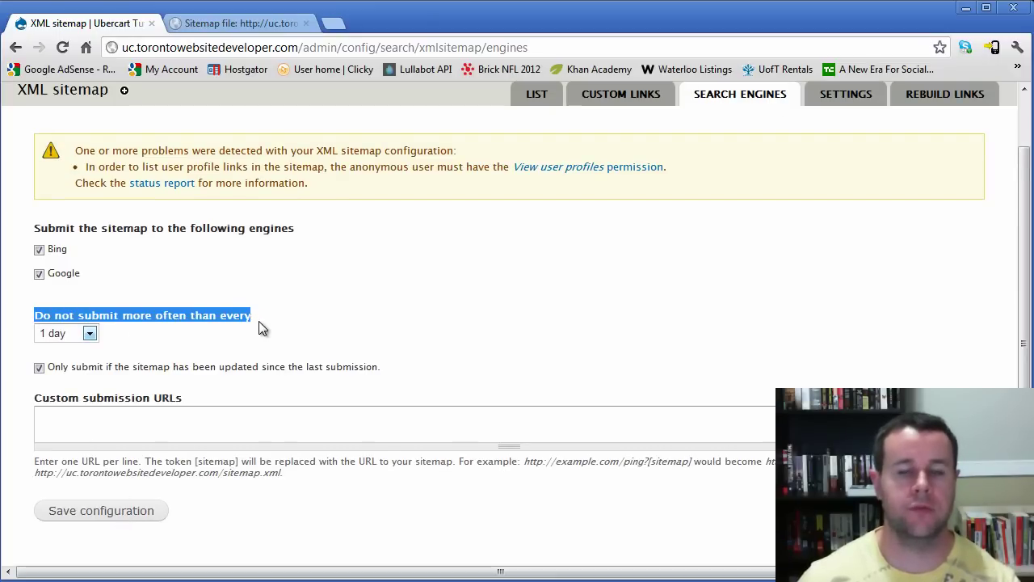
click(259, 321)
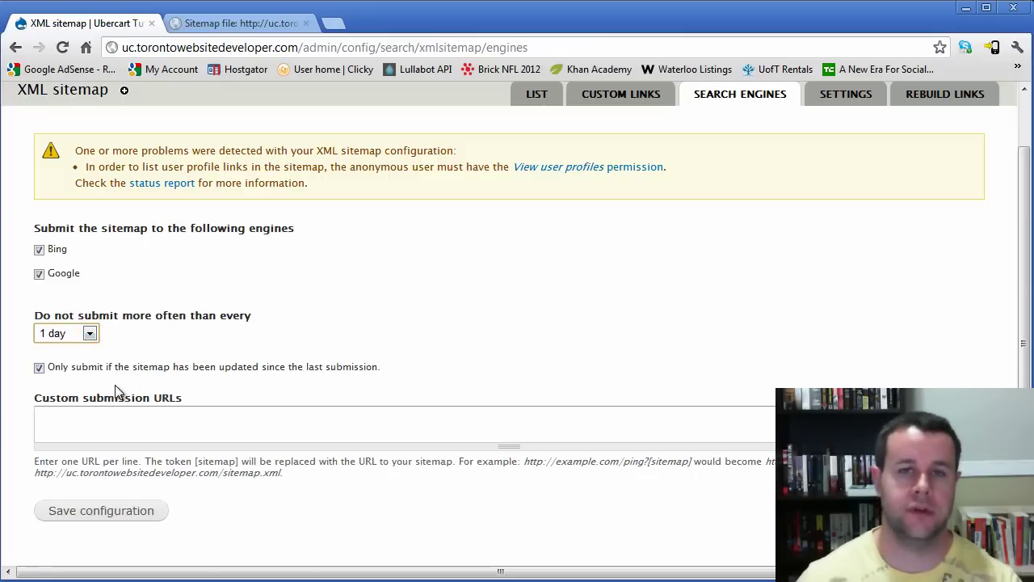
click(125, 511)
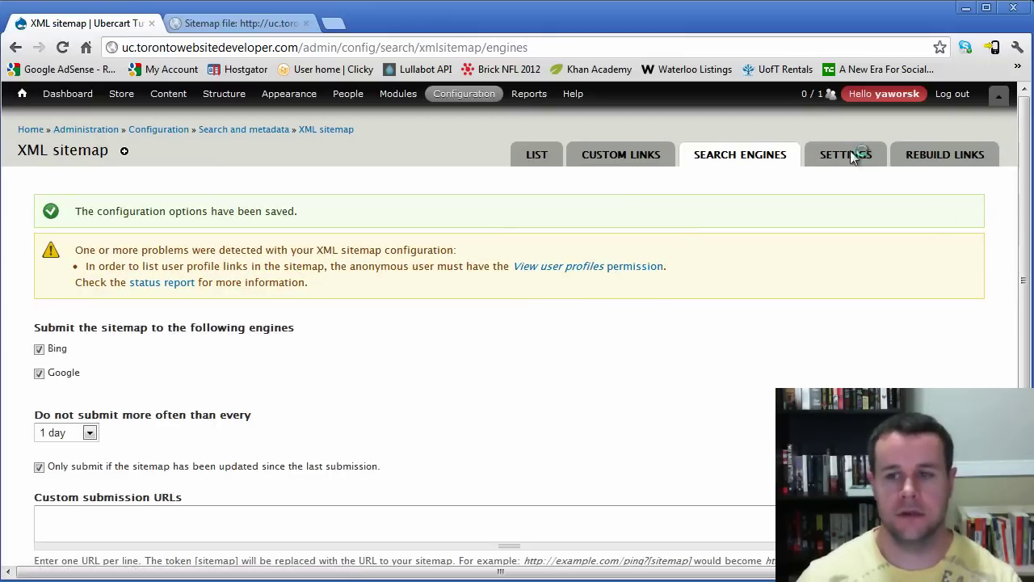
click(852, 155)
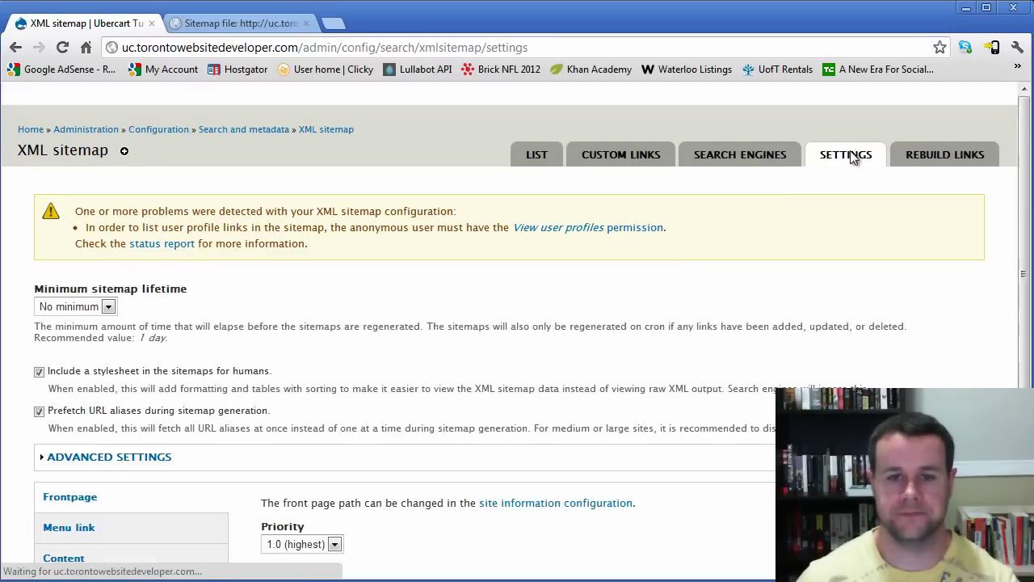
Set Minimum sitemap lifetime to 1 day.
scroll(237, 296, down, 4)
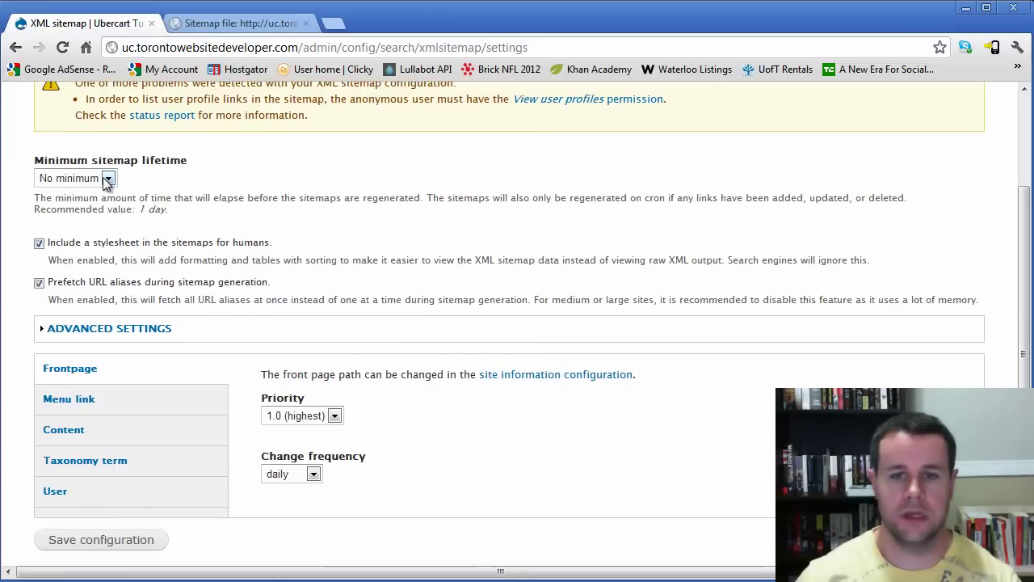
click(97, 179)
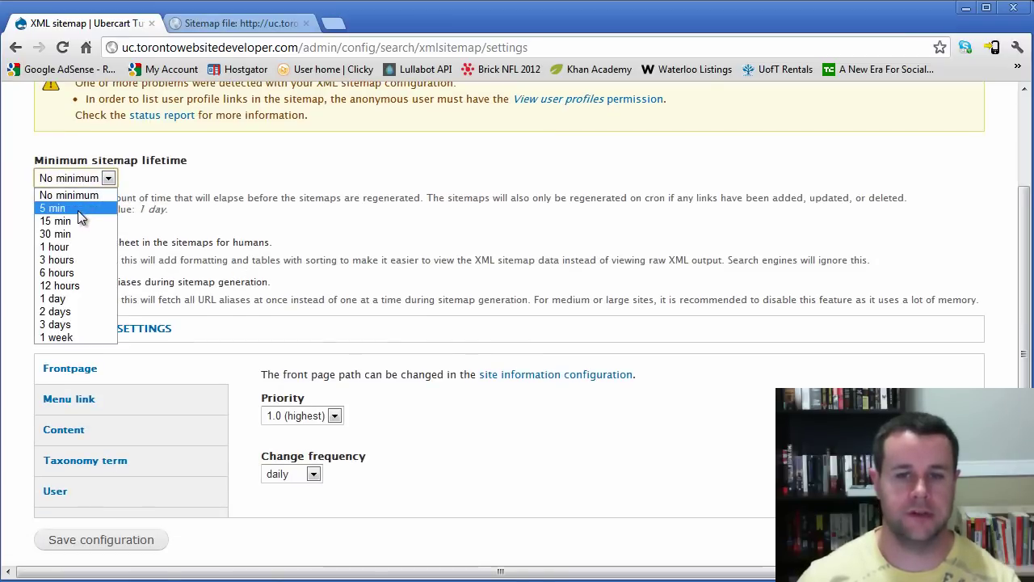
click(193, 212)
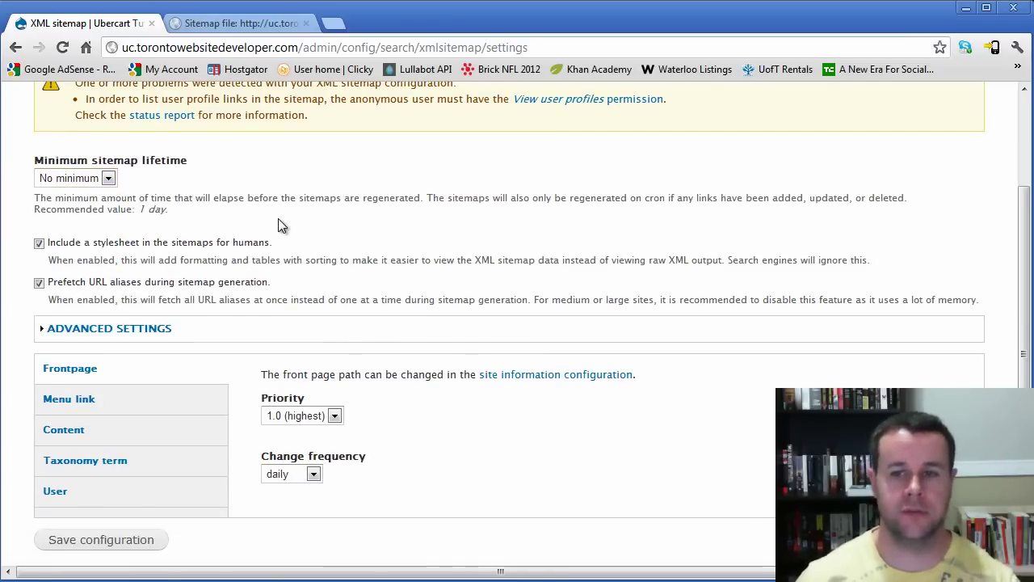
click(111, 181)
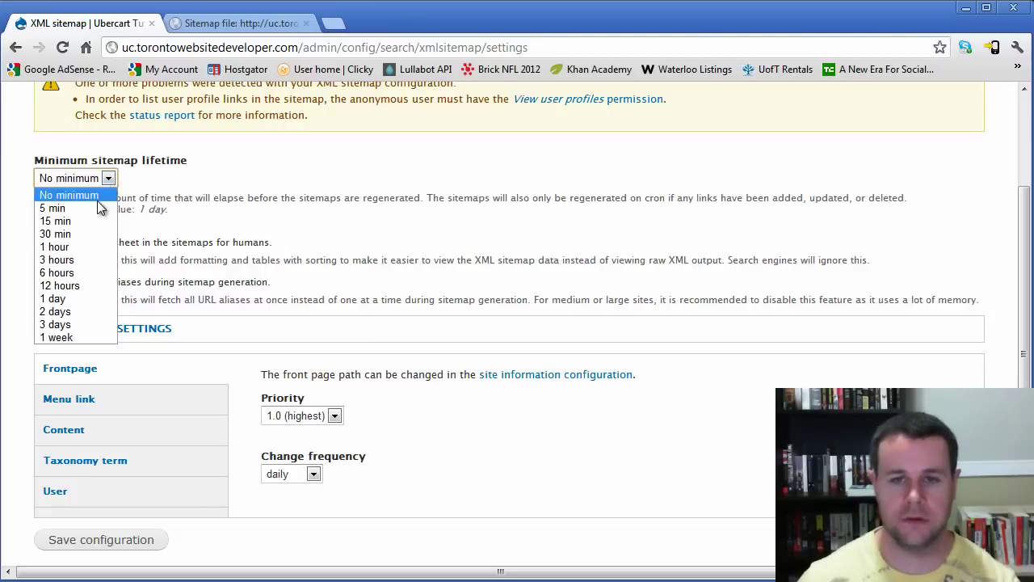
click(77, 299)
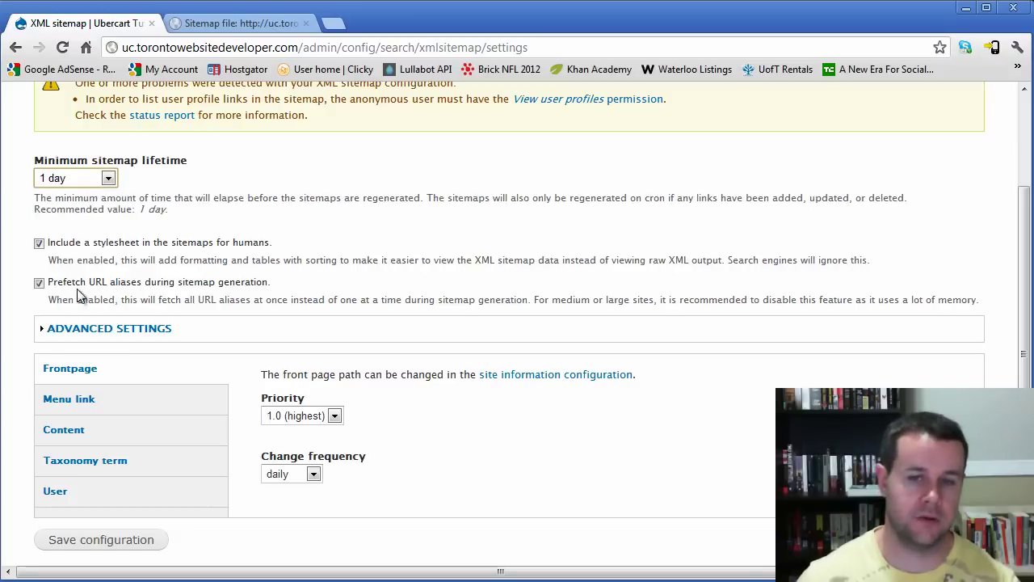
click(112, 181)
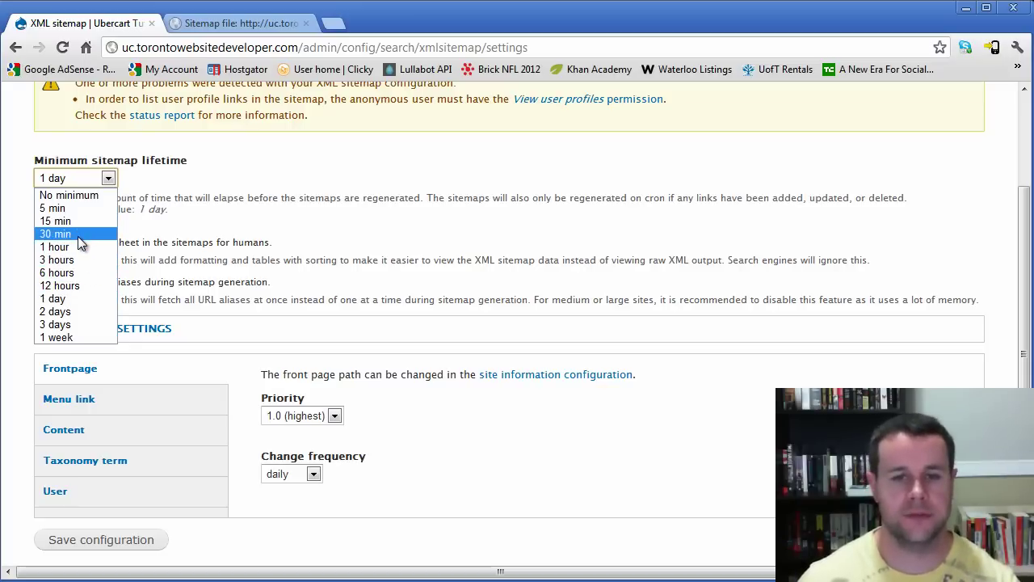
click(161, 212)
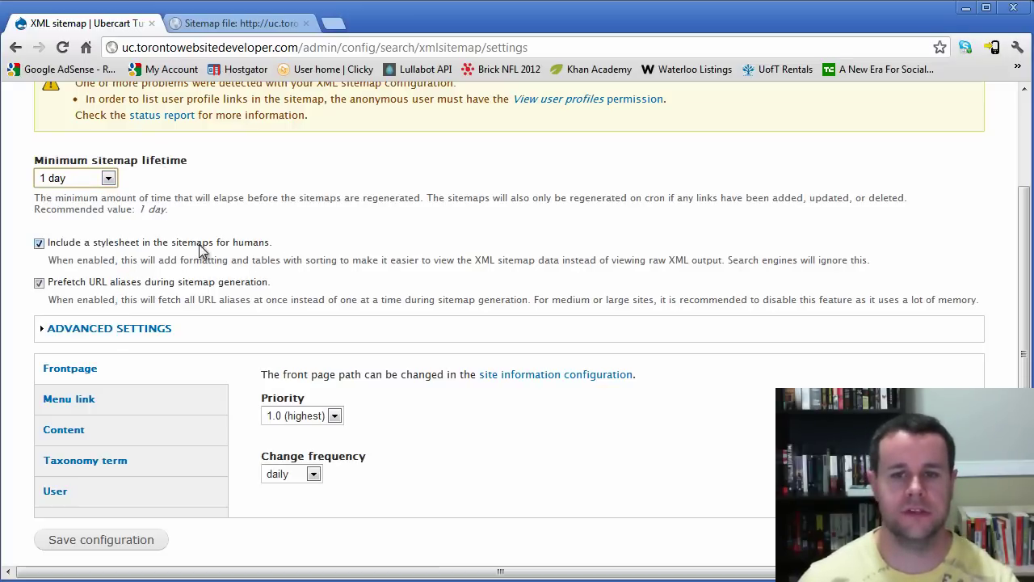
Glance at the sitemap file tab, then expand the Advanced settings section.
click(223, 23)
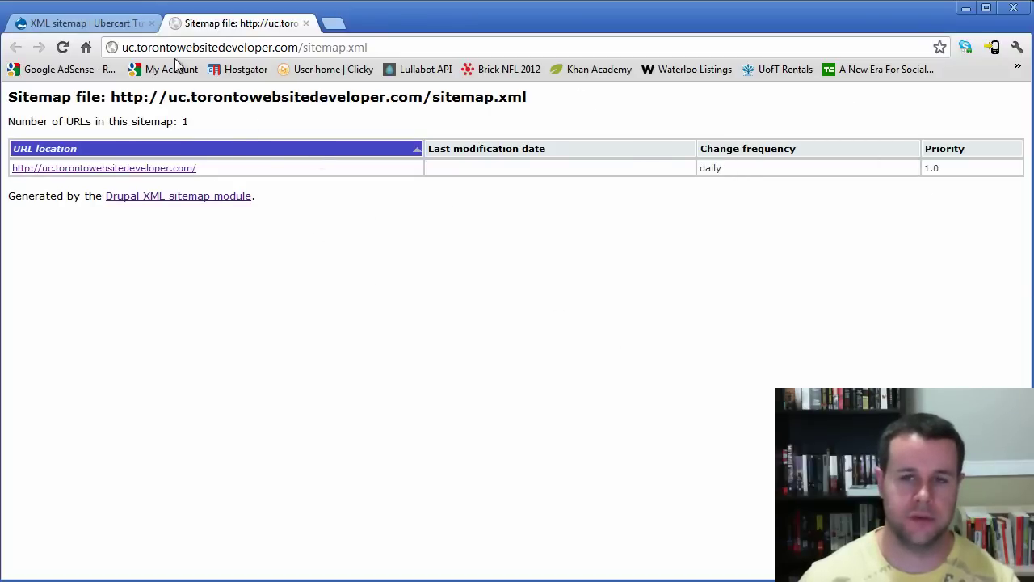
click(97, 20)
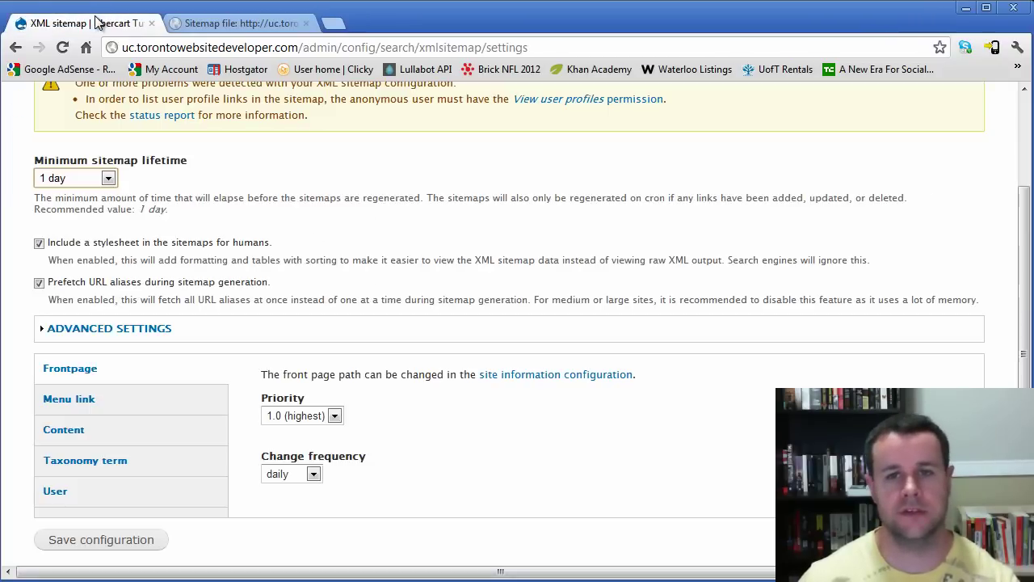
click(108, 328)
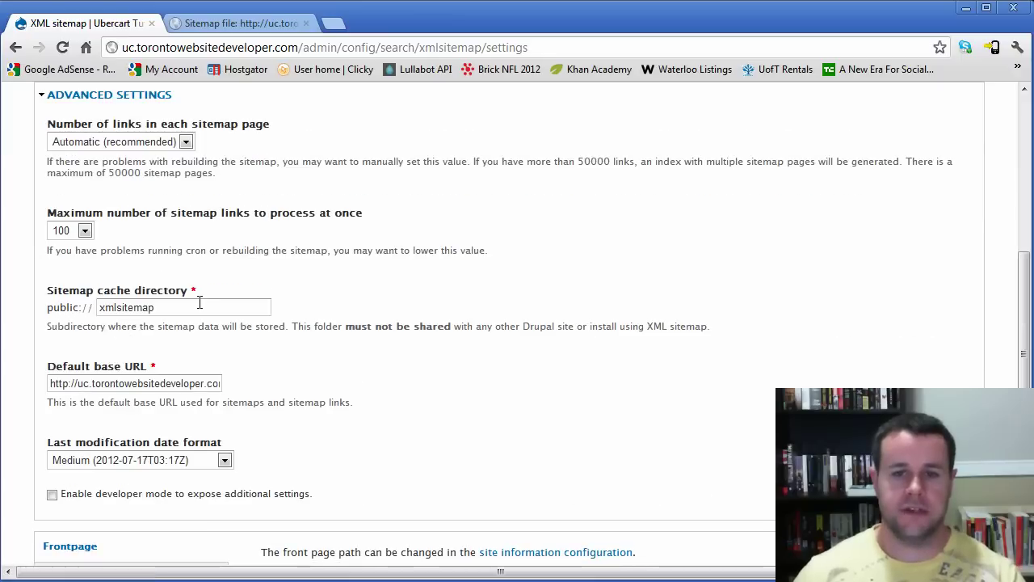
drag(185, 307, 87, 308)
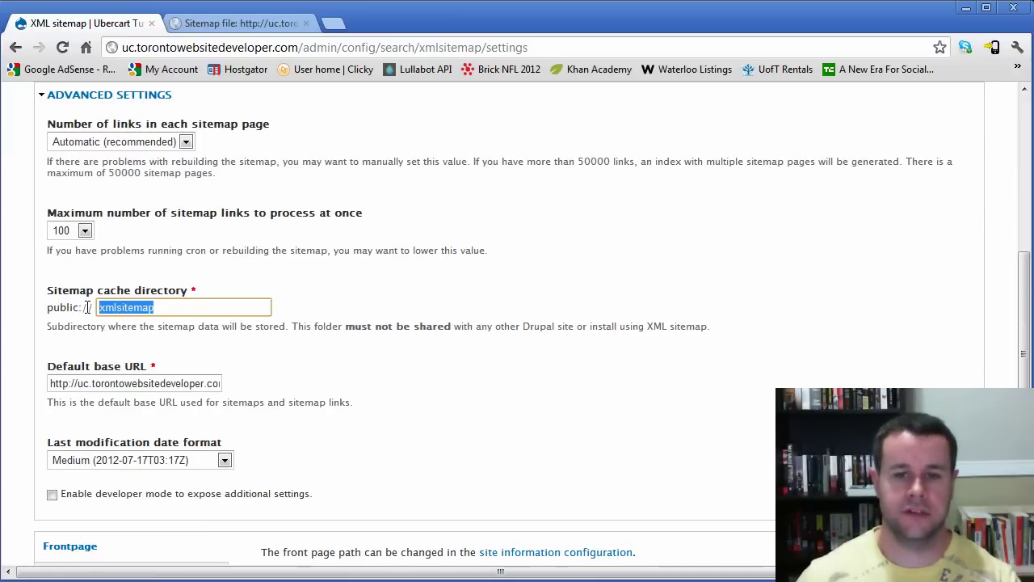
click(185, 307)
click(86, 305)
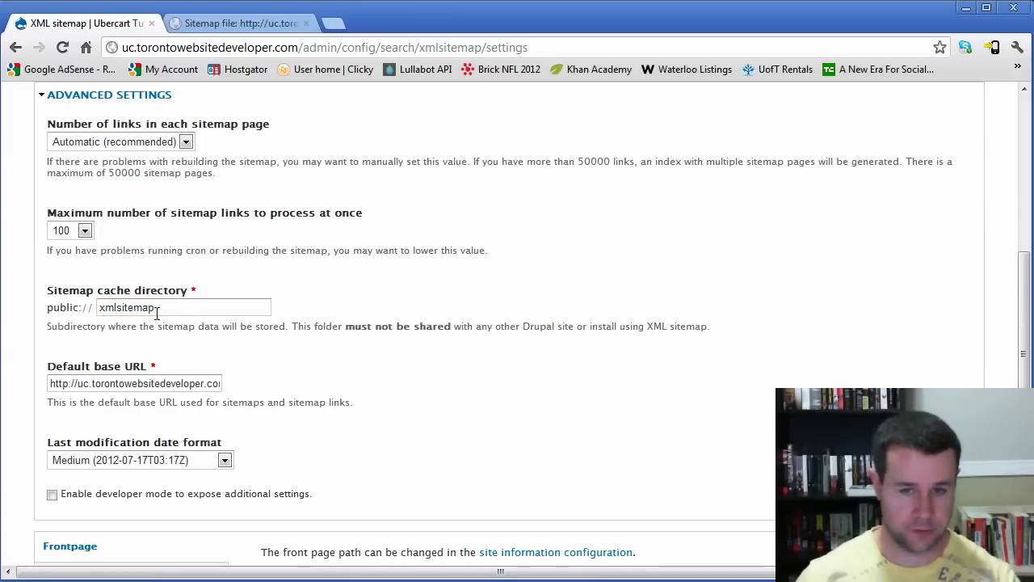
drag(168, 314, 97, 308)
click(203, 307)
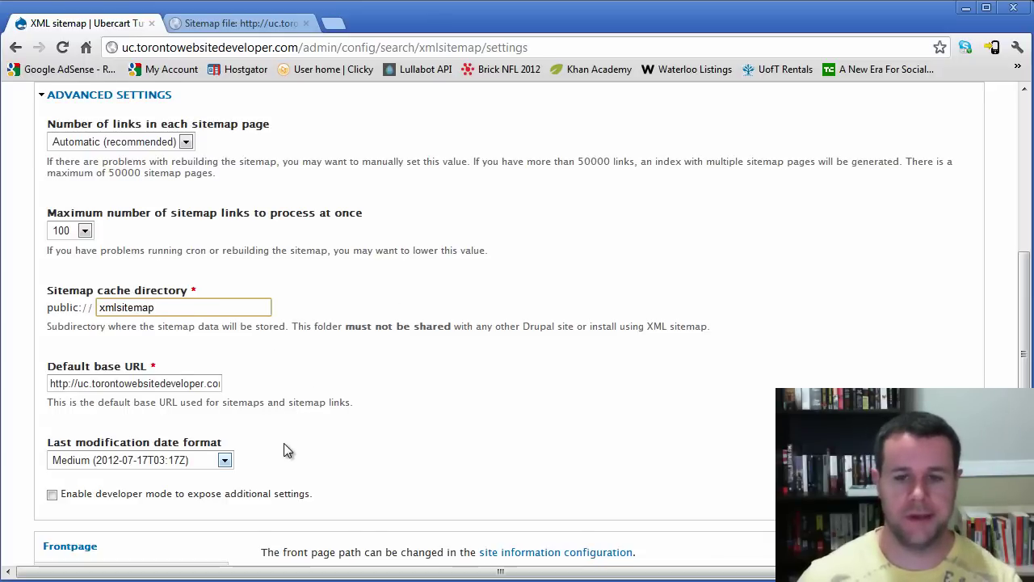
scroll(288, 450, up, 1)
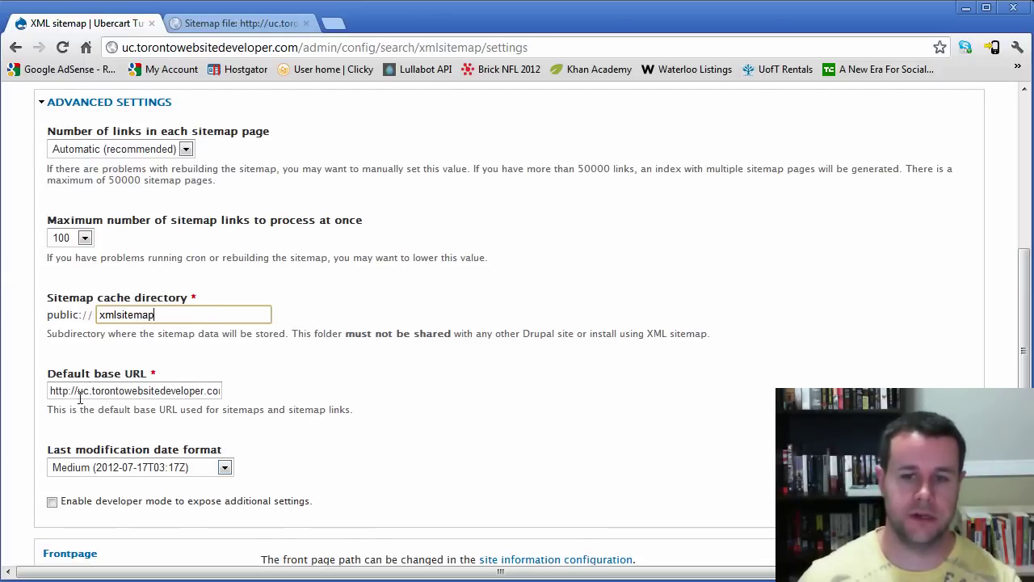
drag(194, 391, 281, 397)
click(164, 392)
drag(80, 390, 75, 390)
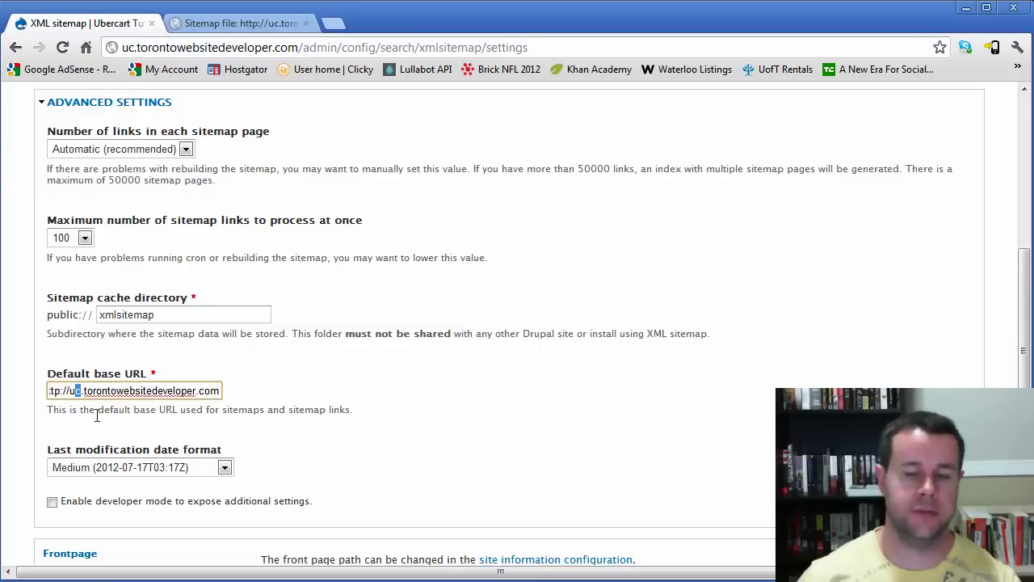
click(93, 391)
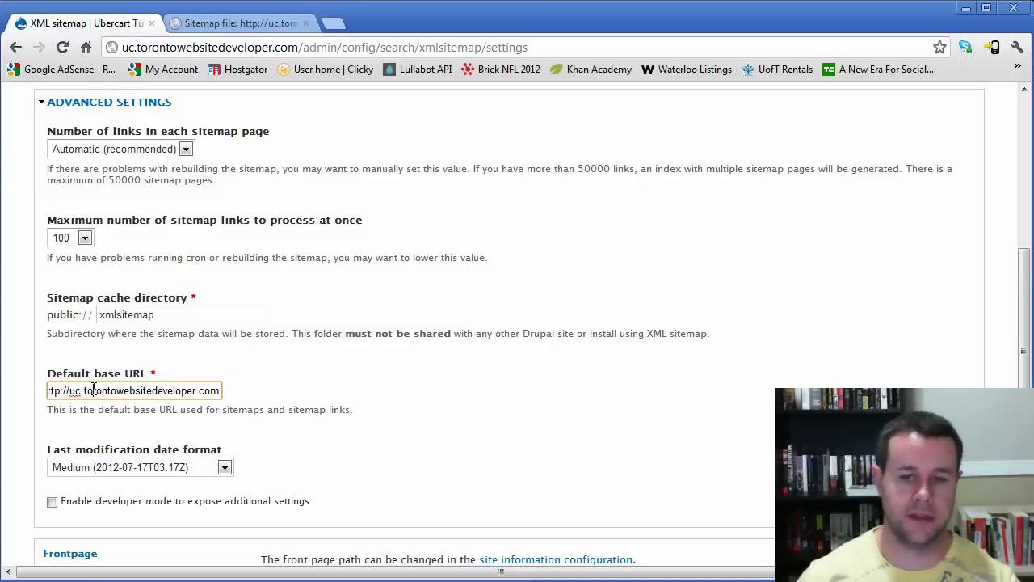
scroll(334, 415, up, 1)
click(117, 183)
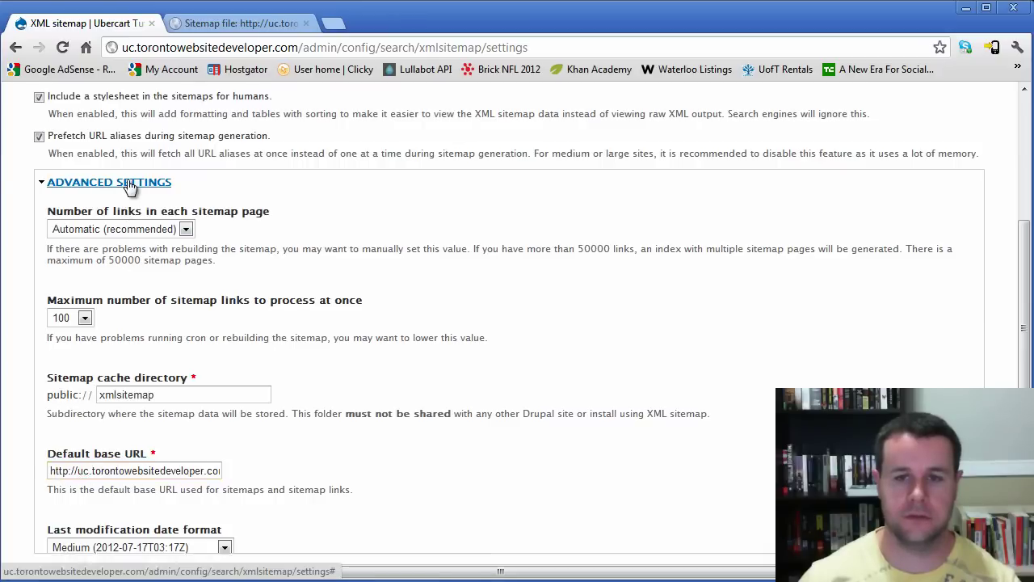
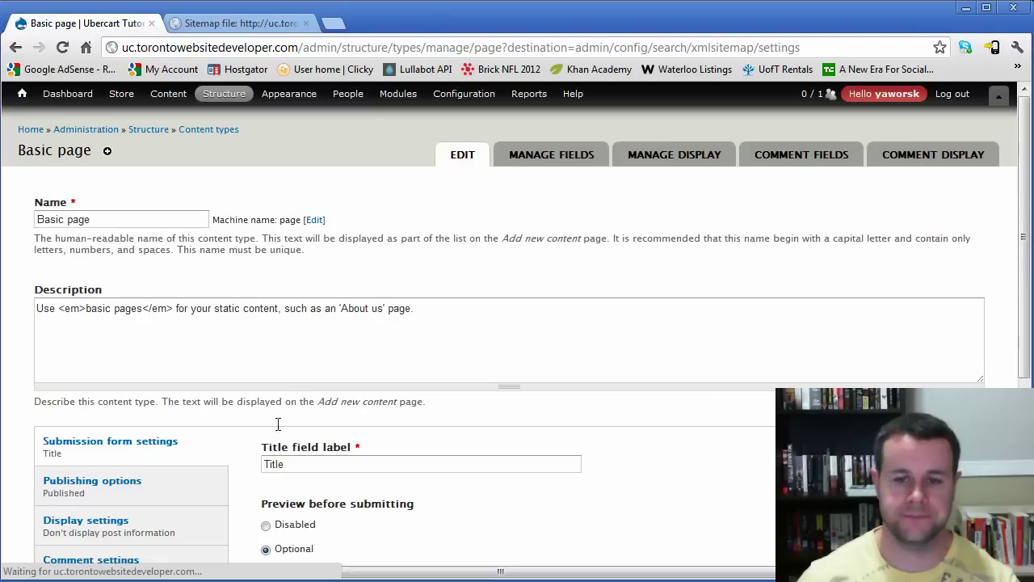
Include Basic pages in the XML sitemap at priority 0.6, save the content type, and view sitemap.xml.
scroll(243, 400, down, 2)
scroll(230, 407, down, 1)
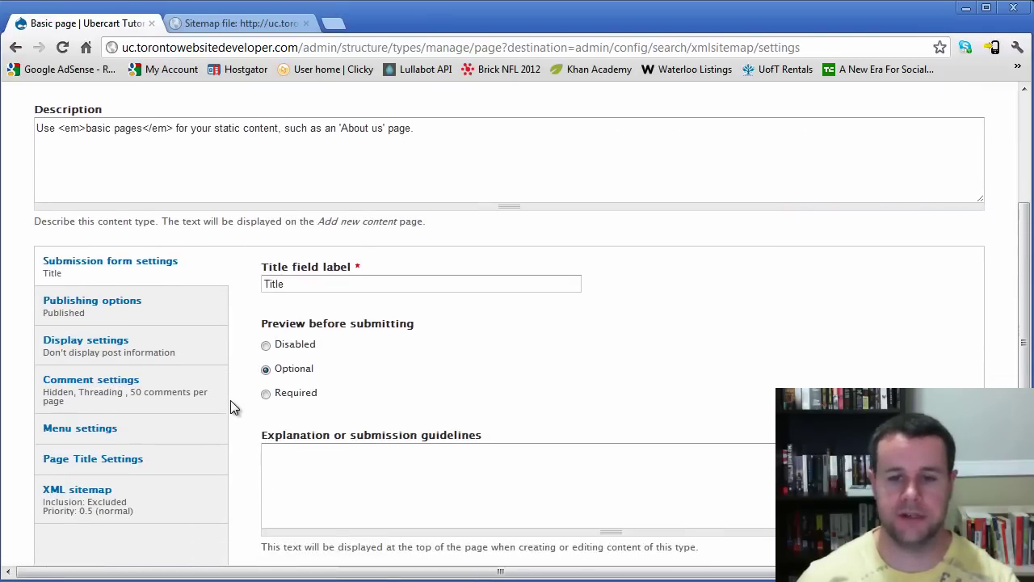
click(101, 502)
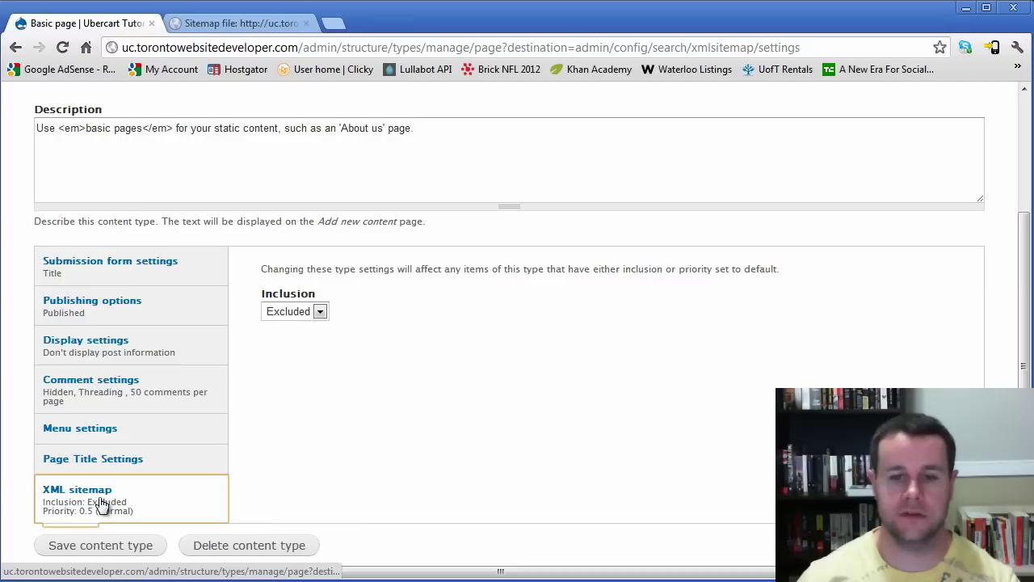
click(315, 312)
click(290, 329)
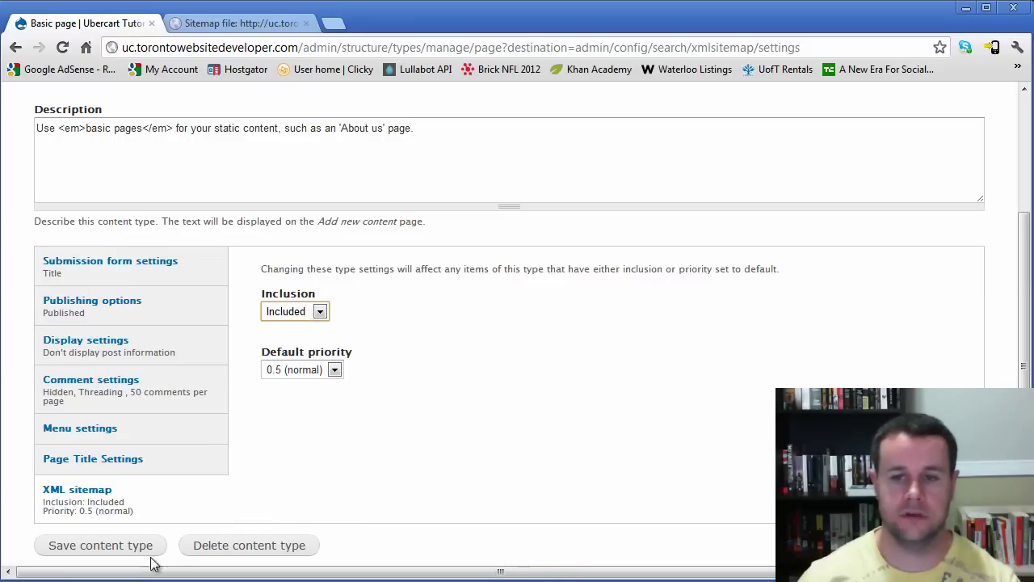
click(334, 370)
click(309, 437)
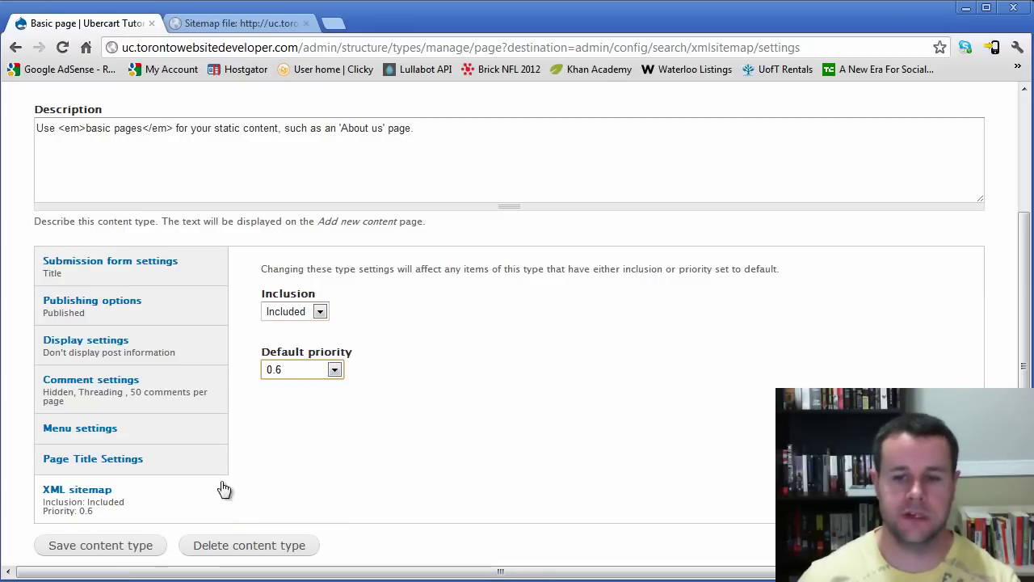
click(133, 545)
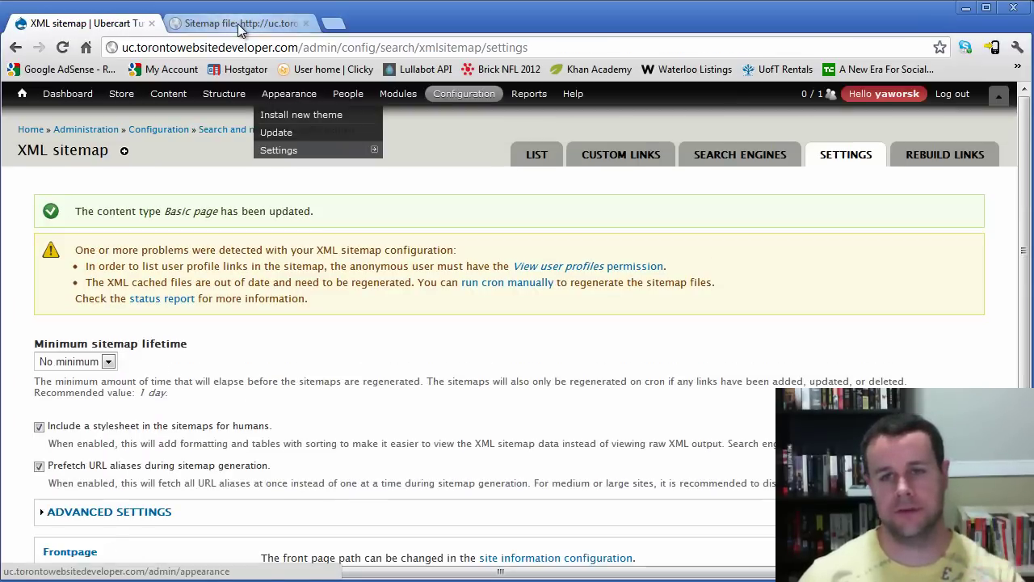
click(237, 23)
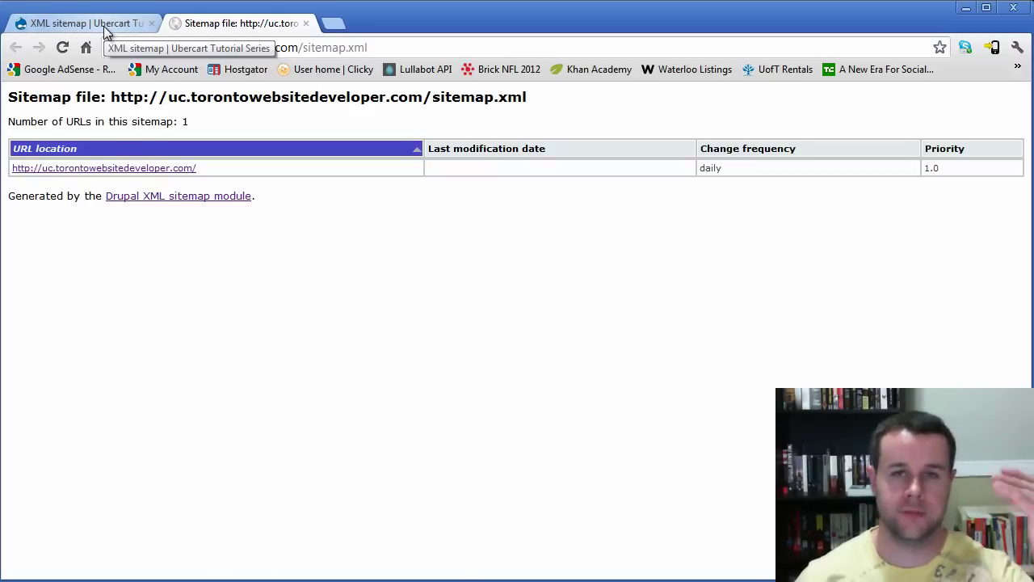
Check the content type sitemap settings and confirm Basic page is now Included.
click(104, 29)
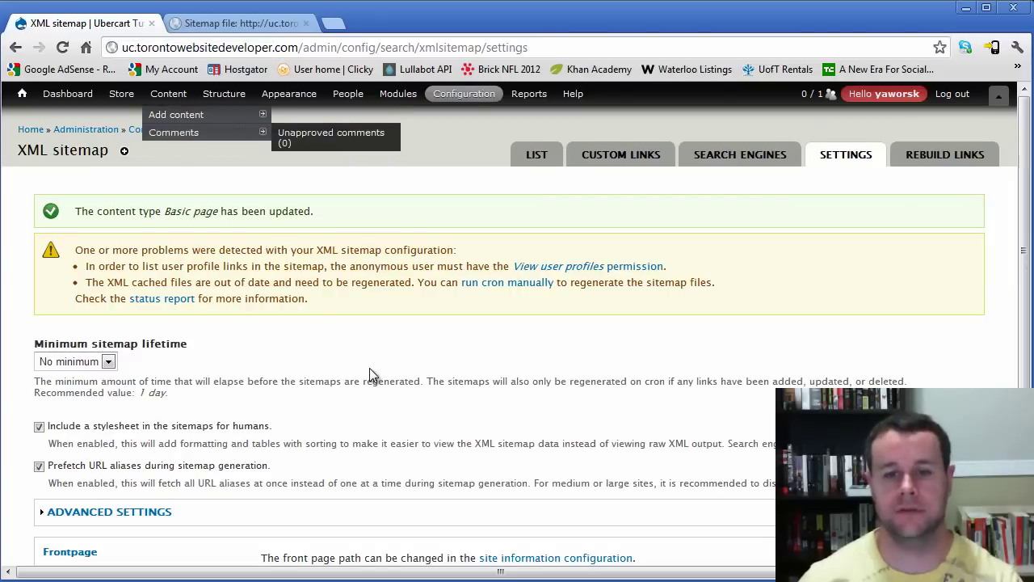
scroll(371, 367, down, 2)
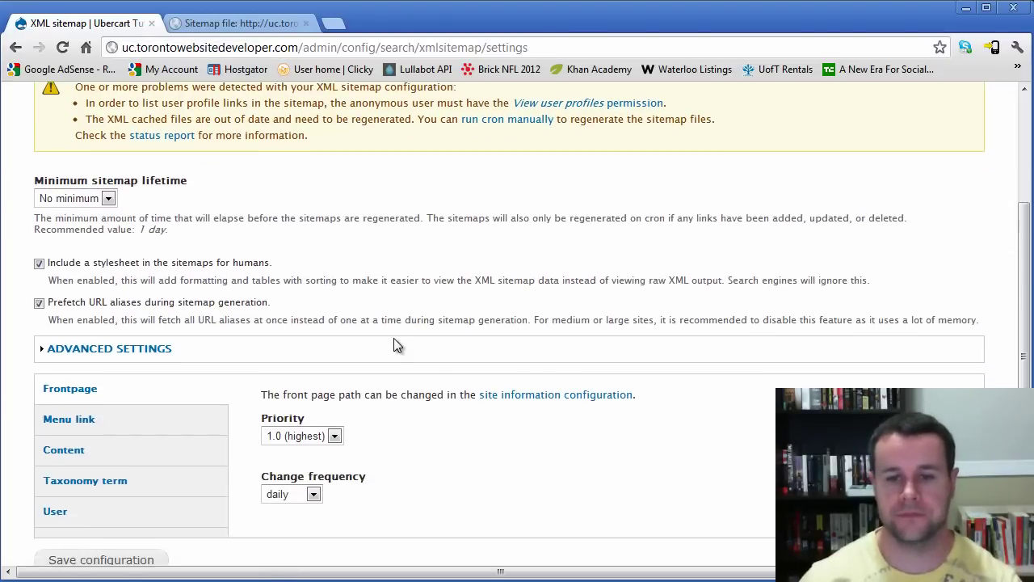
scroll(396, 345, down, 1)
scroll(315, 379, down, 1)
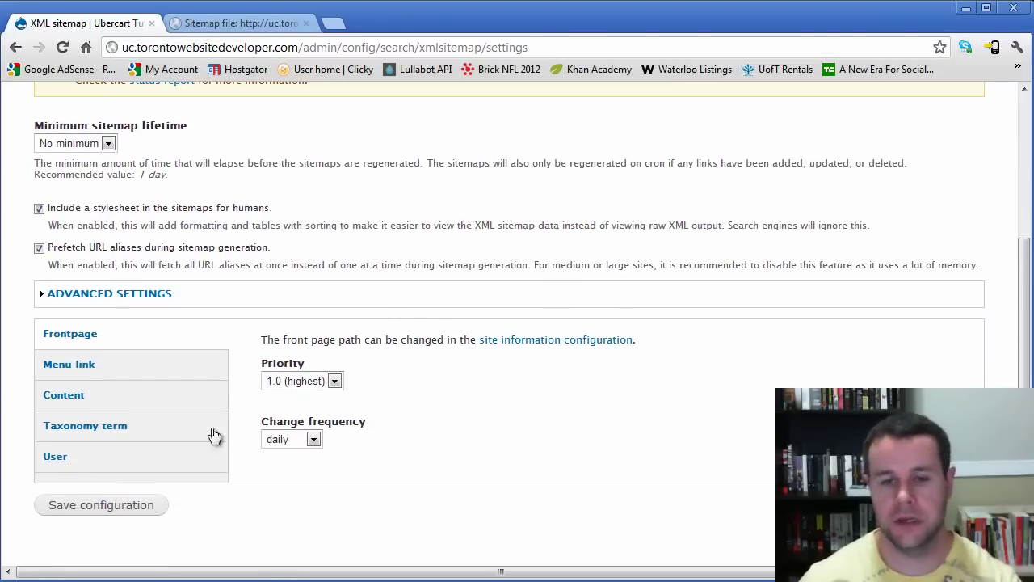
click(121, 404)
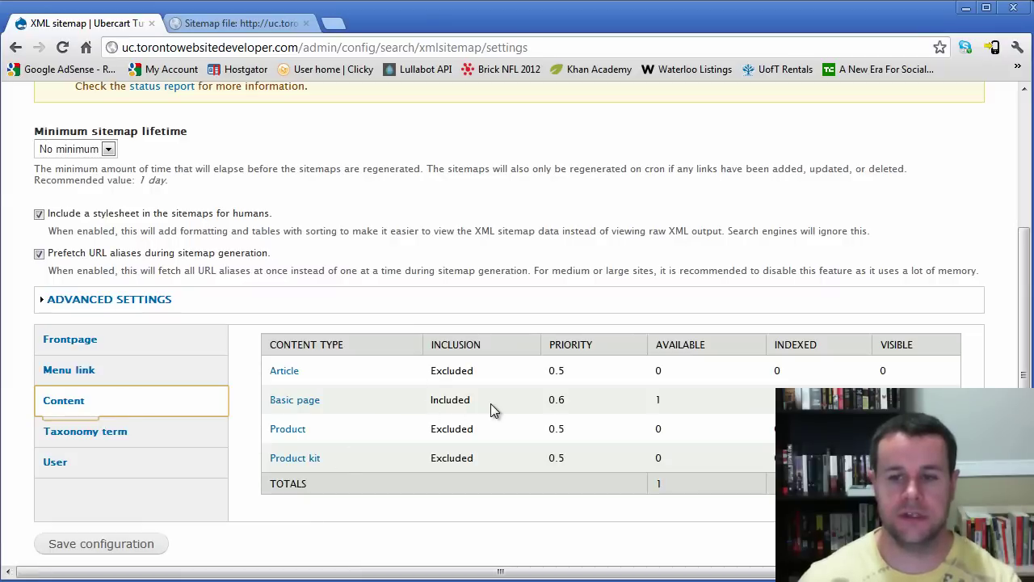
drag(489, 410, 422, 396)
click(469, 413)
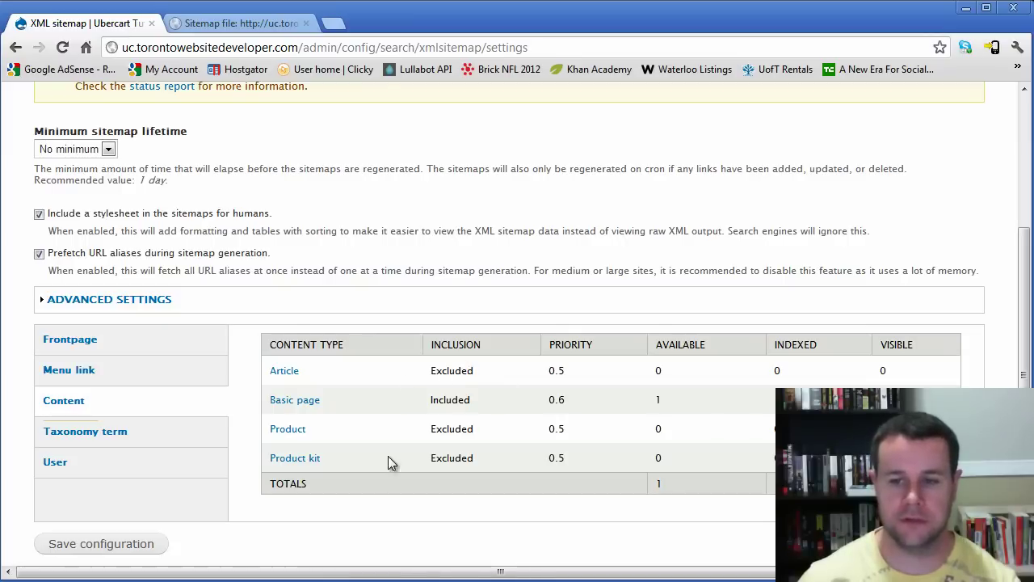
Review the taxonomy and user sitemap settings and the Tags vocabulary's XML sitemap options.
click(85, 431)
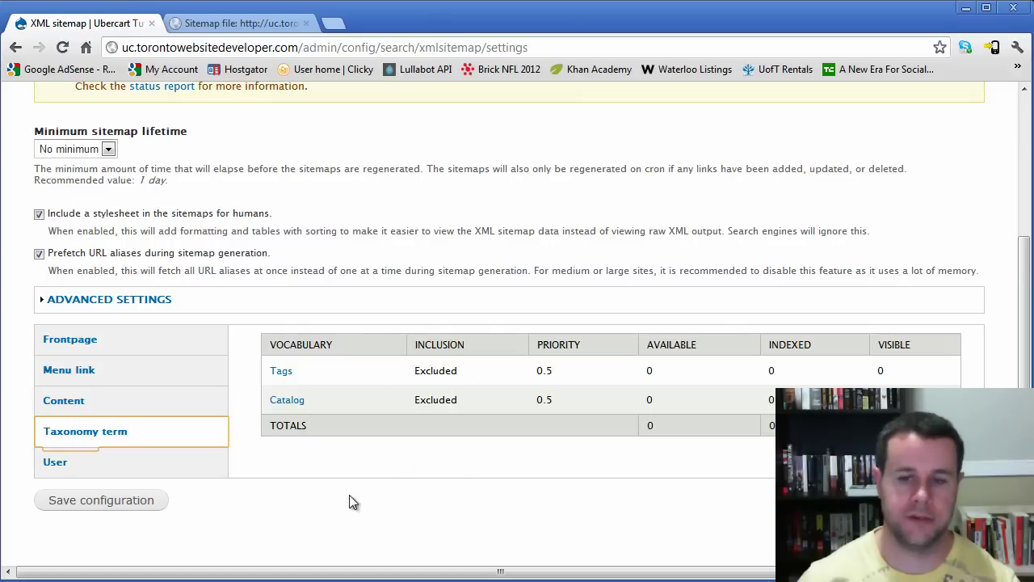
click(92, 462)
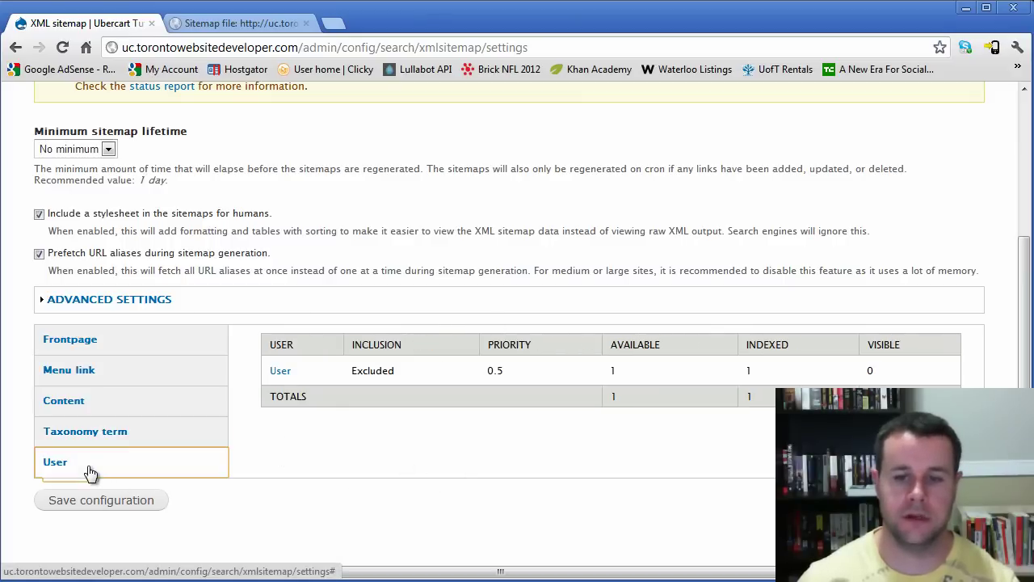
click(142, 434)
click(283, 375)
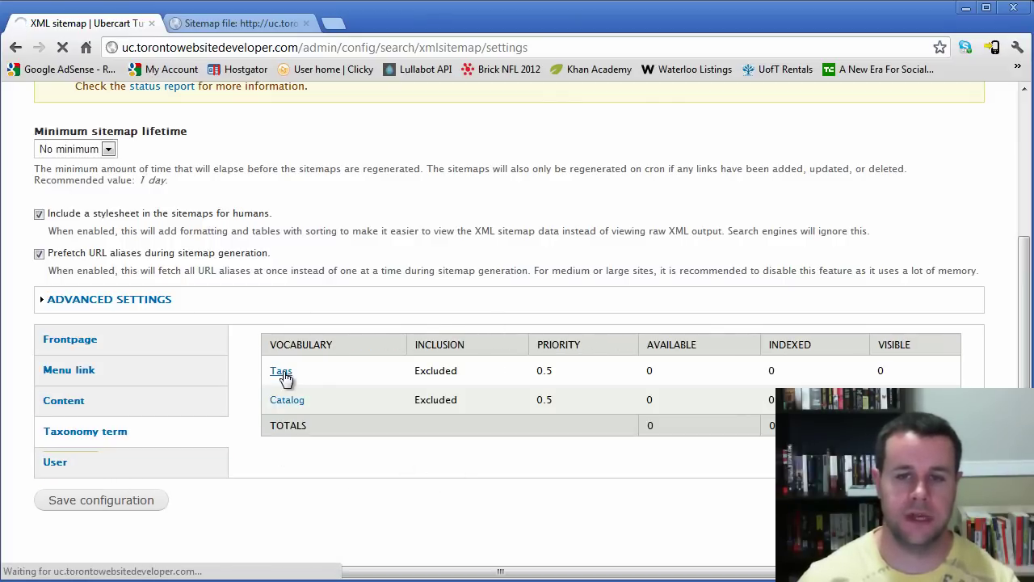
click(88, 317)
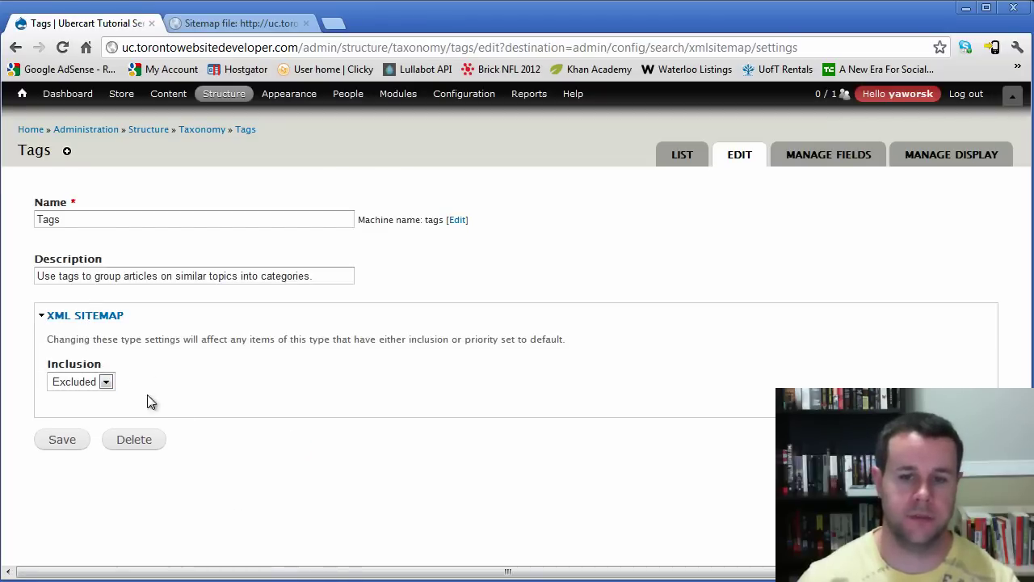
key(alt+Left)
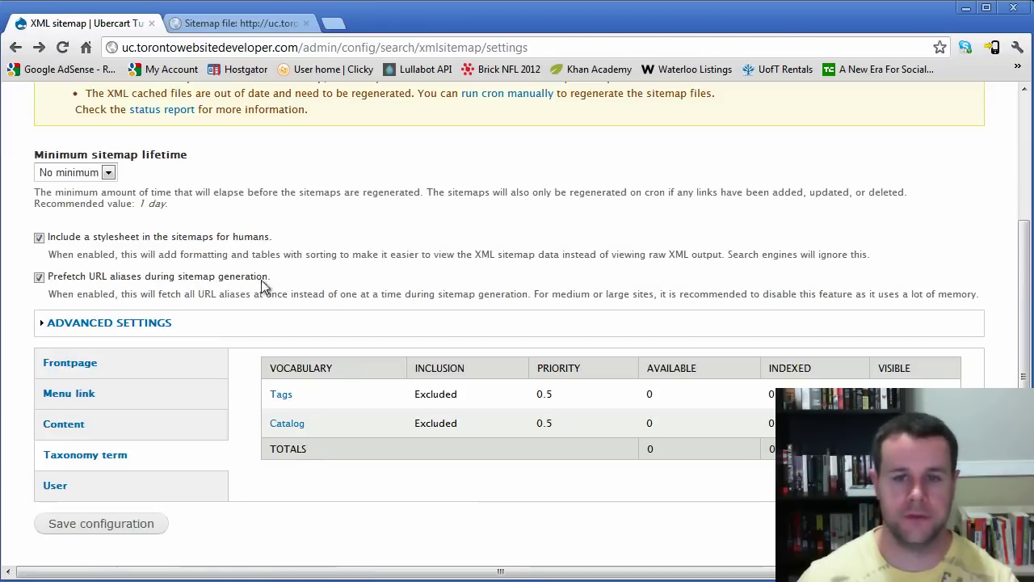
scroll(372, 331, up, 3)
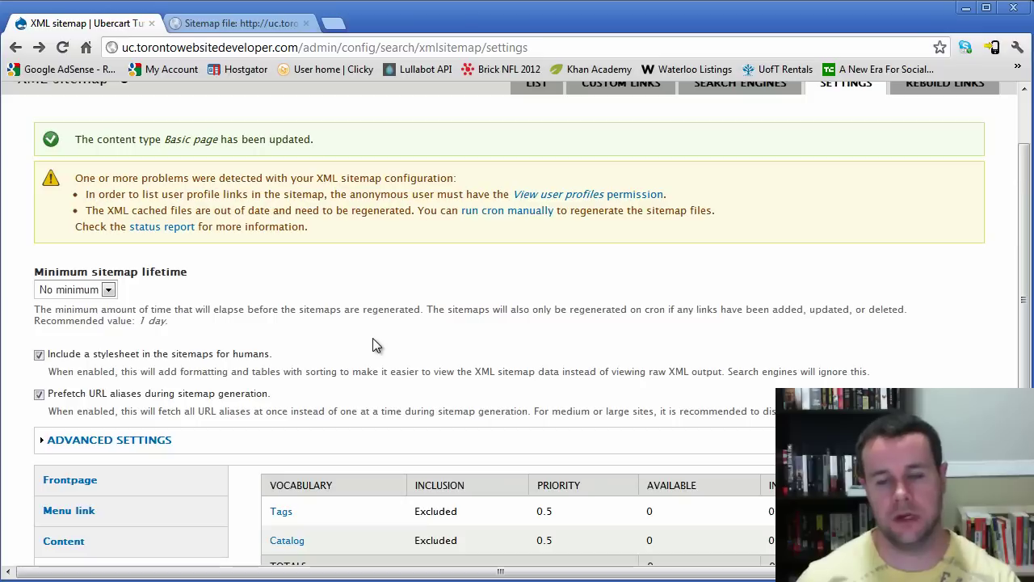
Rebuild the sitemap links and confirm sitemap.xml lists 2 URLs, the new page at priority 0.6.
click(944, 83)
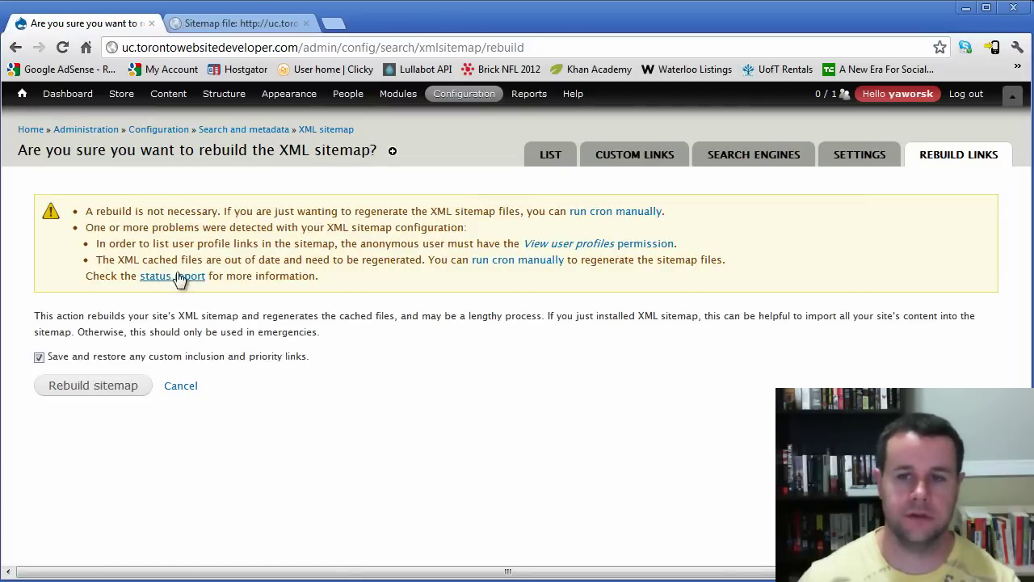
click(96, 391)
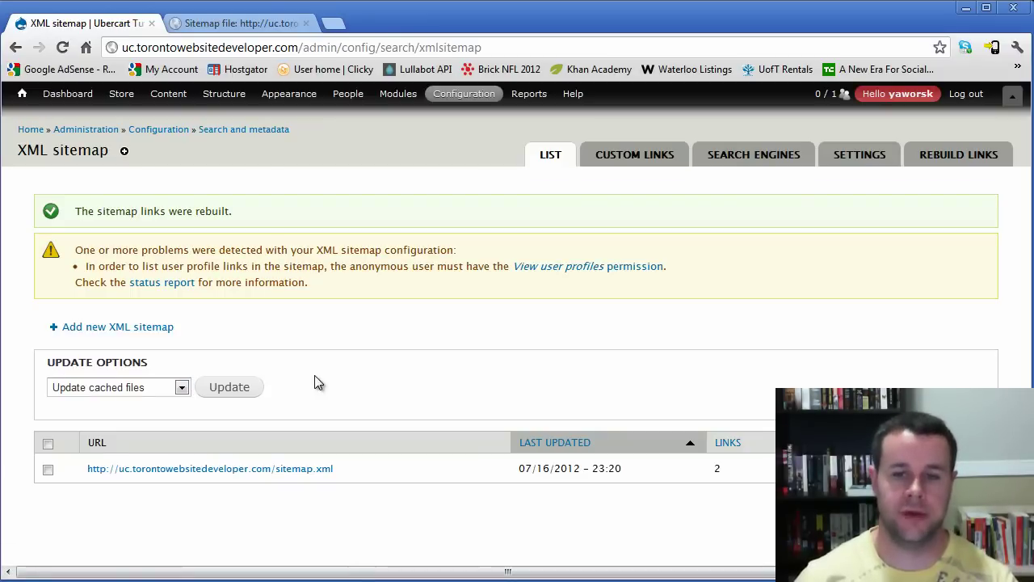
click(315, 469)
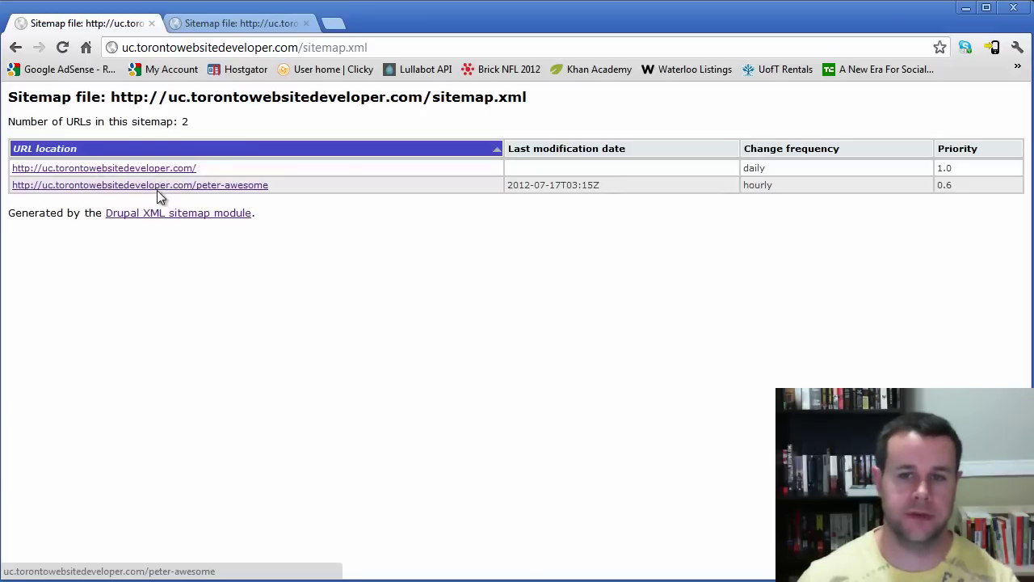
drag(972, 185, 938, 179)
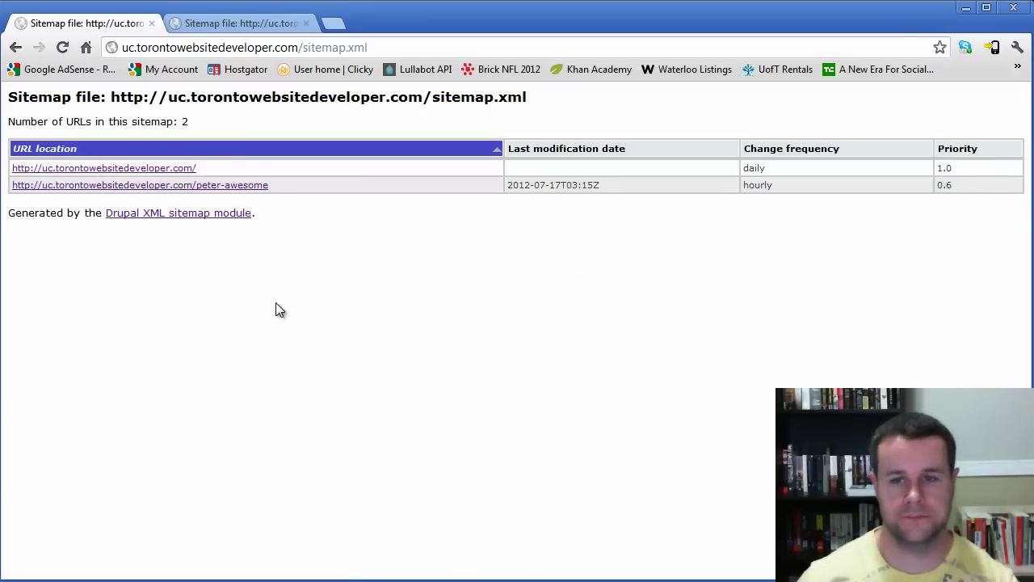
key(alt+Left)
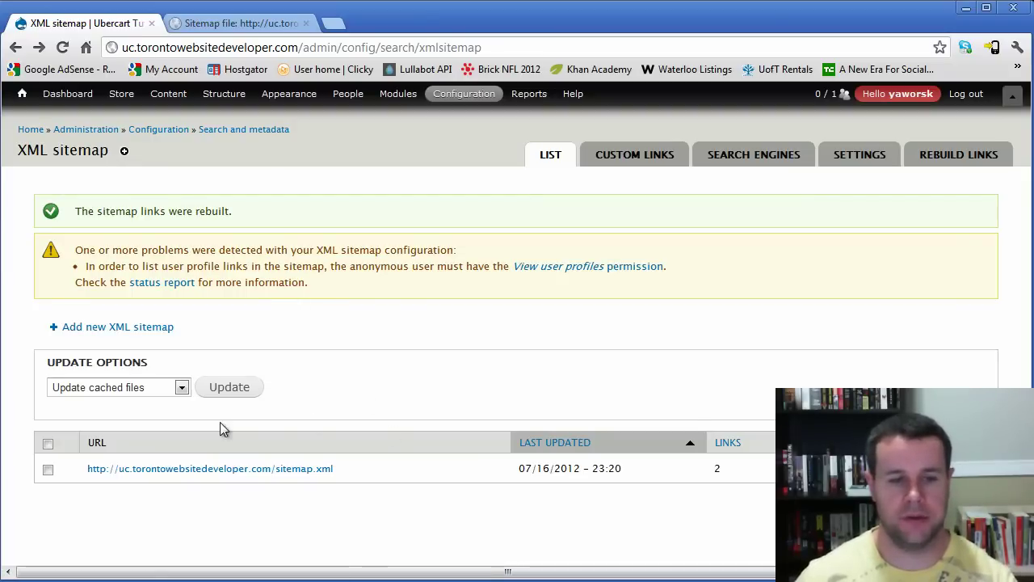
Start a new site verification for Bing from Configuration > Search and metadata > Verifications.
mouse_move(464, 94)
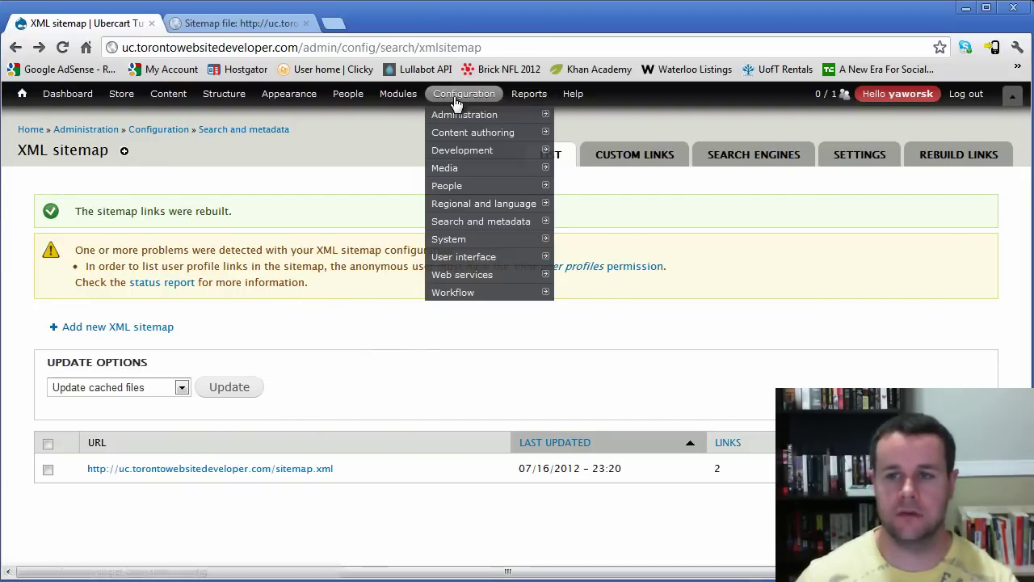
mouse_move(475, 244)
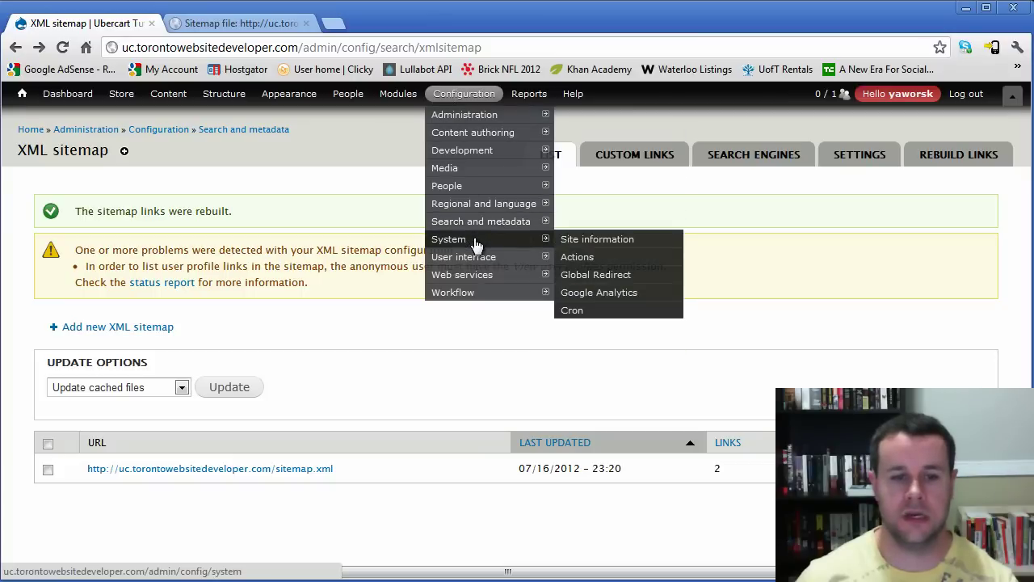
mouse_move(491, 224)
mouse_move(592, 315)
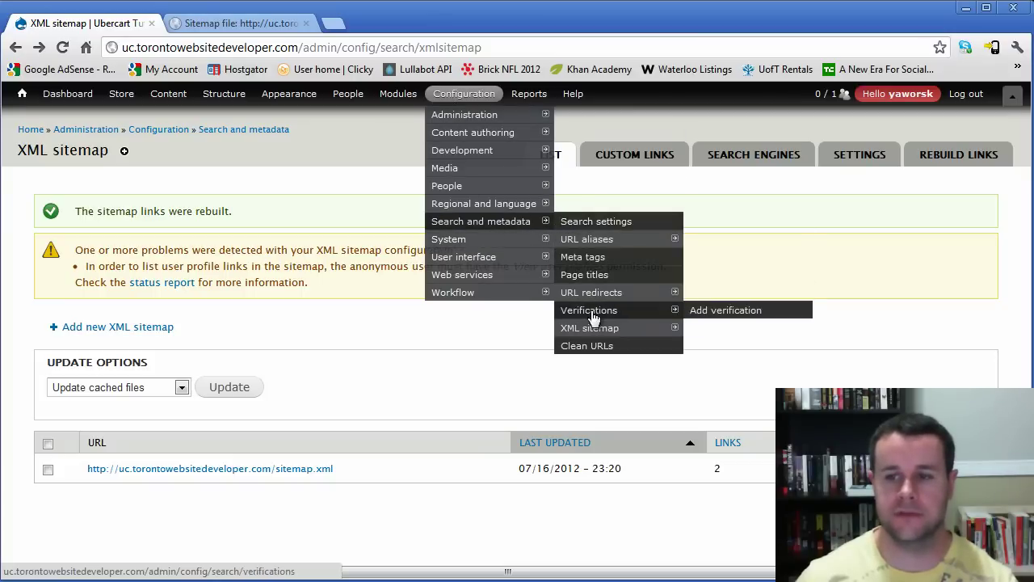
click(598, 316)
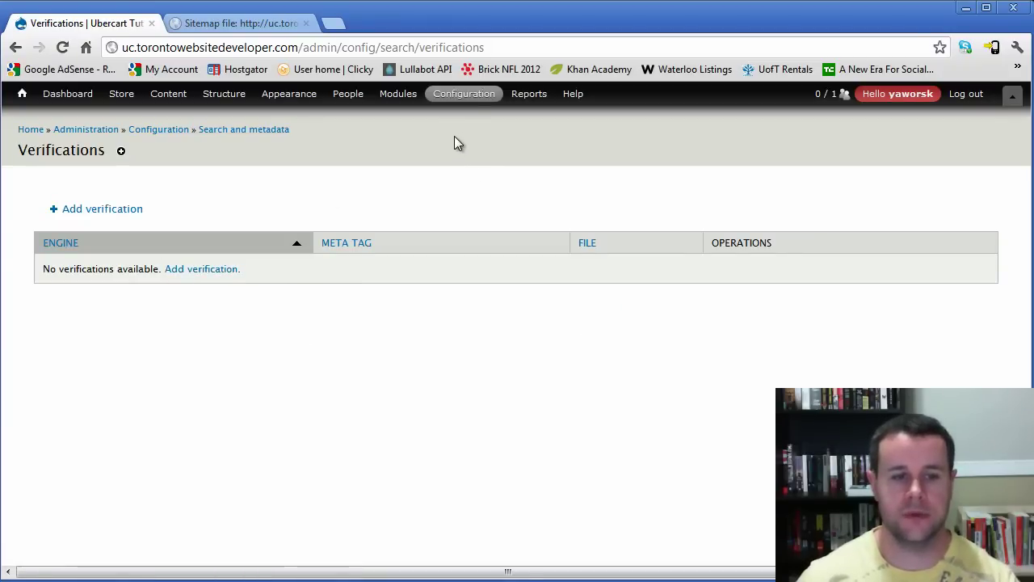
click(205, 270)
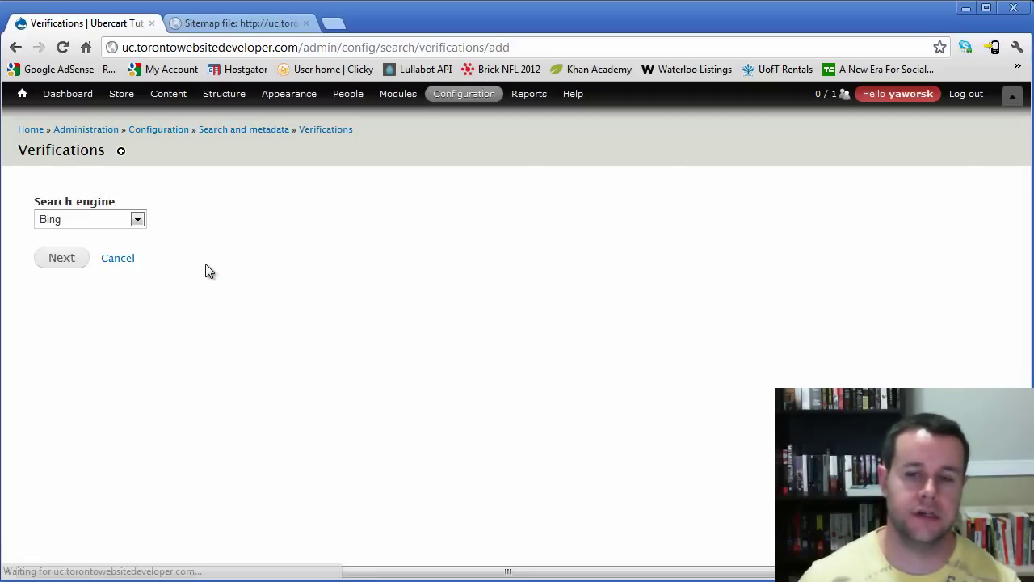
click(75, 260)
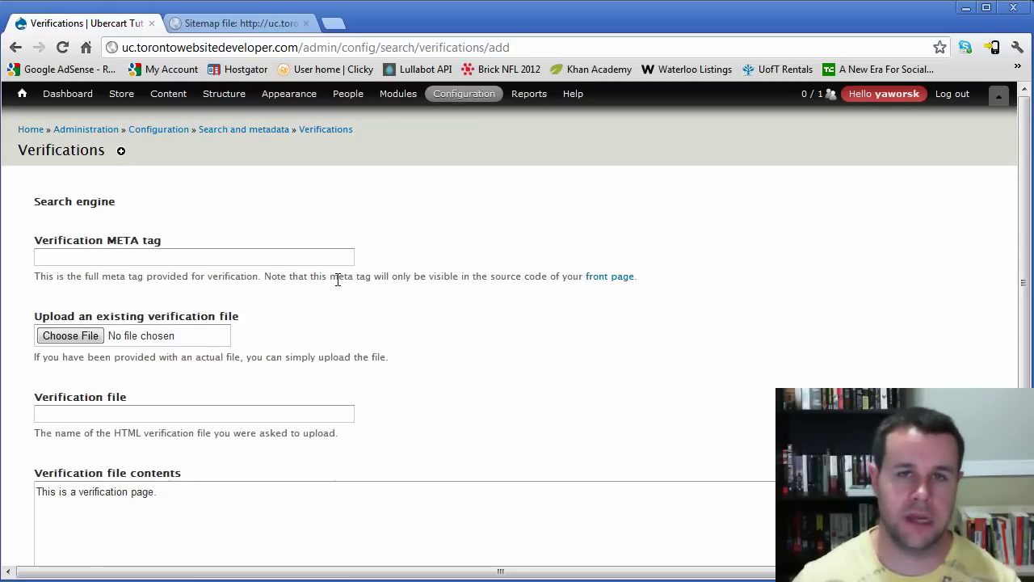
scroll(338, 279, down, 1)
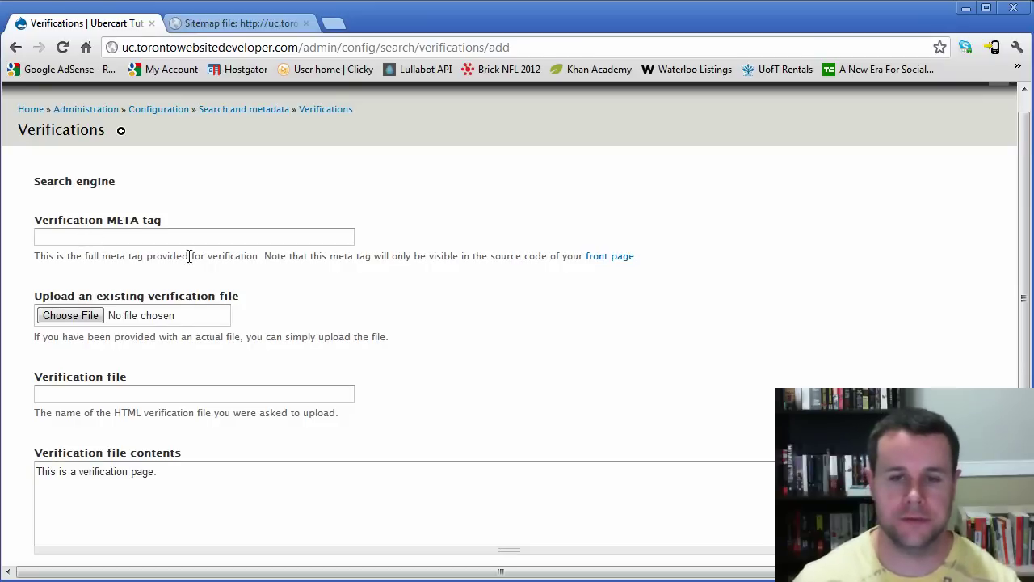
scroll(289, 291, up, 1)
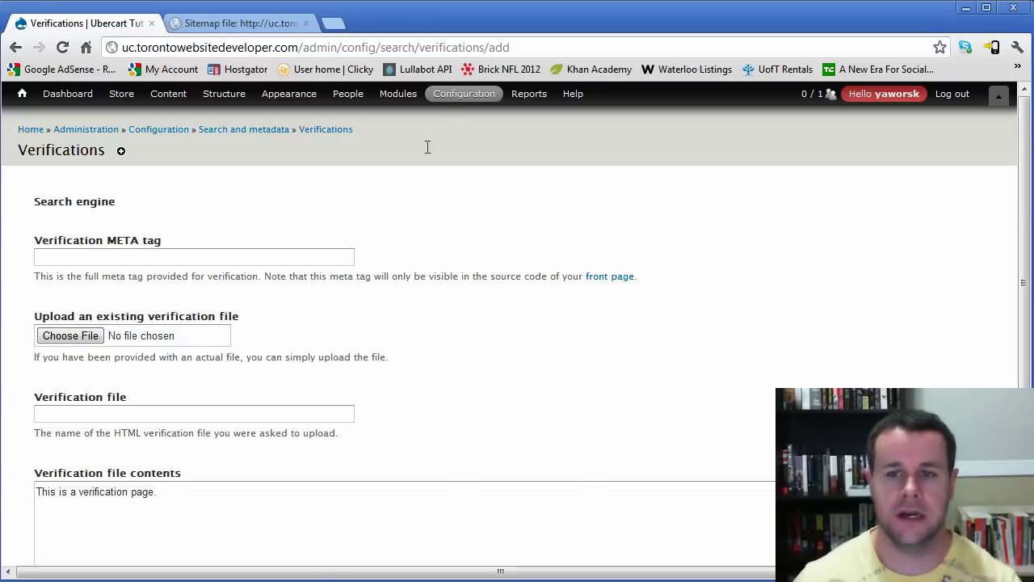
In the sitemap tab, enter the address drupal.org/project/site.
click(294, 26)
click(266, 48)
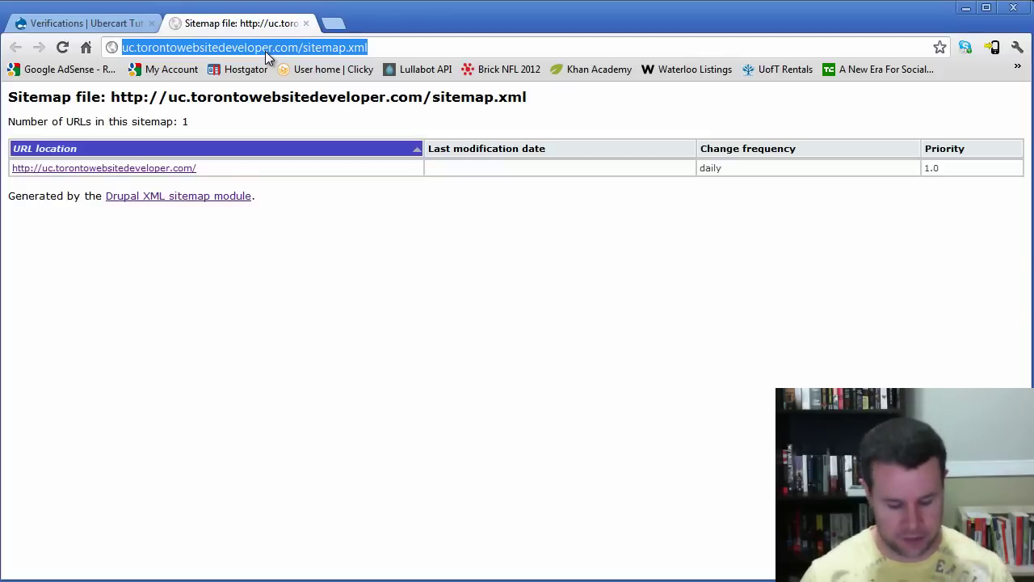
text(drupal.org/project/sit)
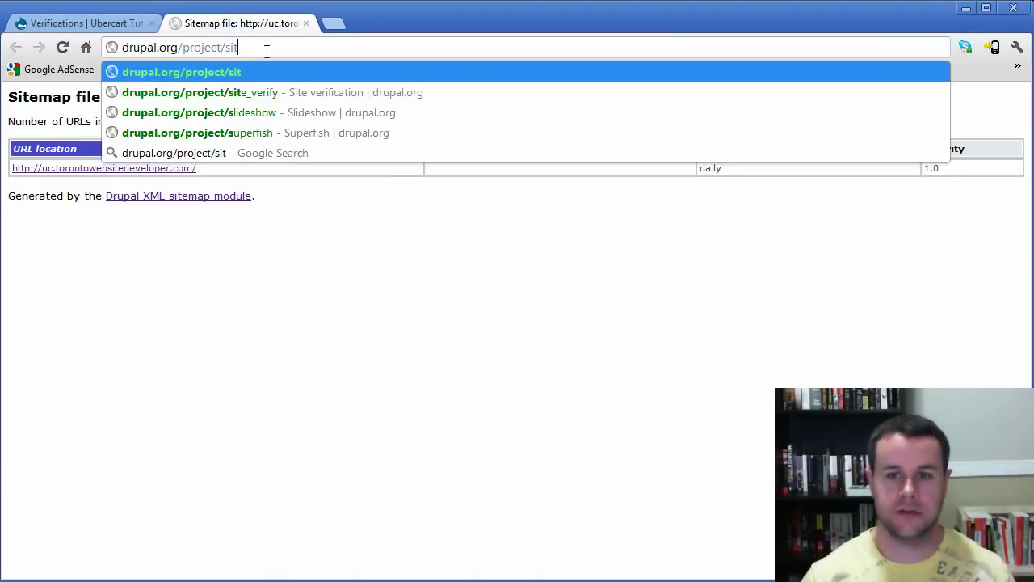
text(e)
Load the site_verify project page and look at saving the 7.x-1.0 tar.gz download, then cancel.
key(Down)
key(Return)
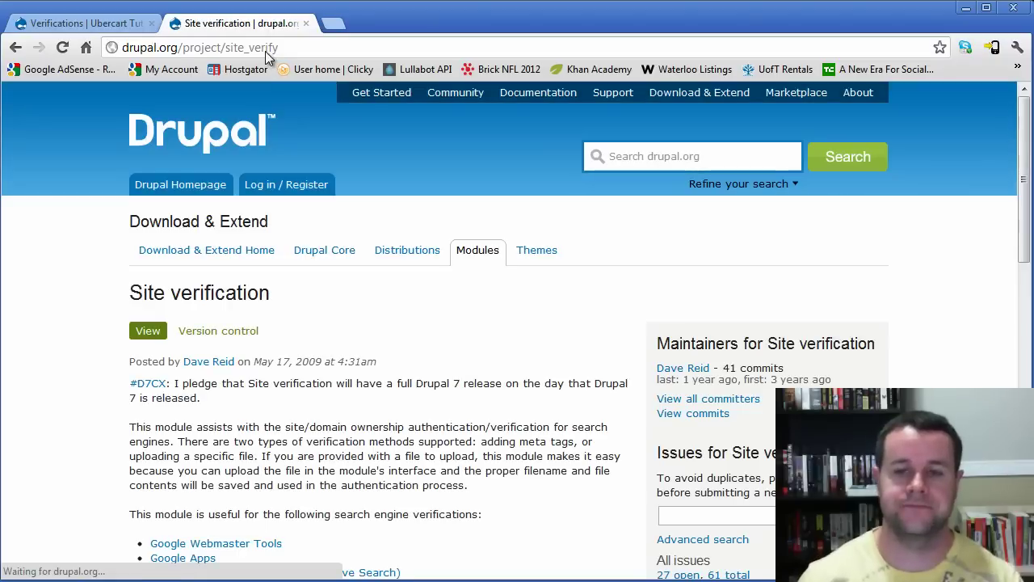
scroll(400, 317, down, 6)
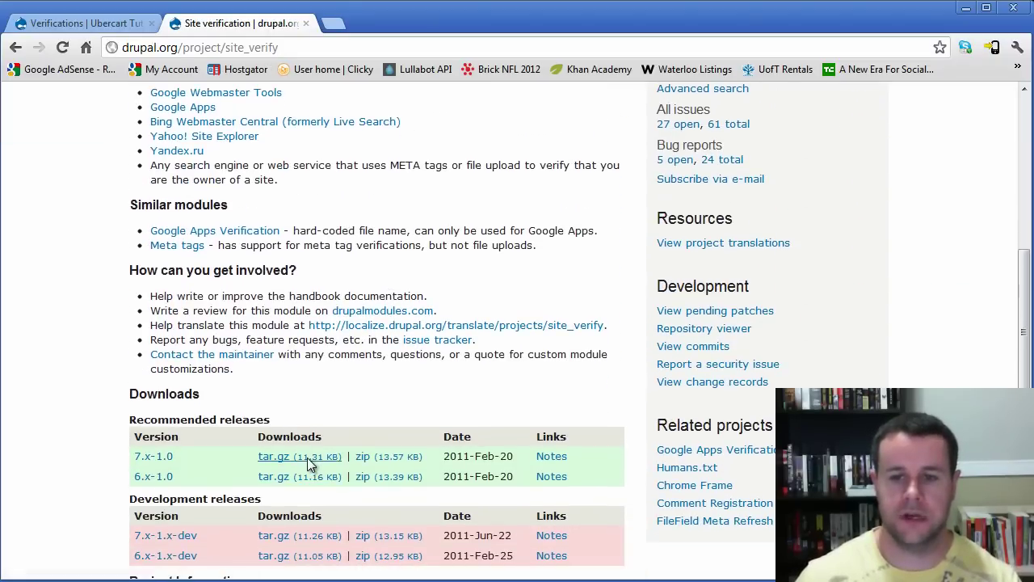
right_click(307, 457)
click(364, 538)
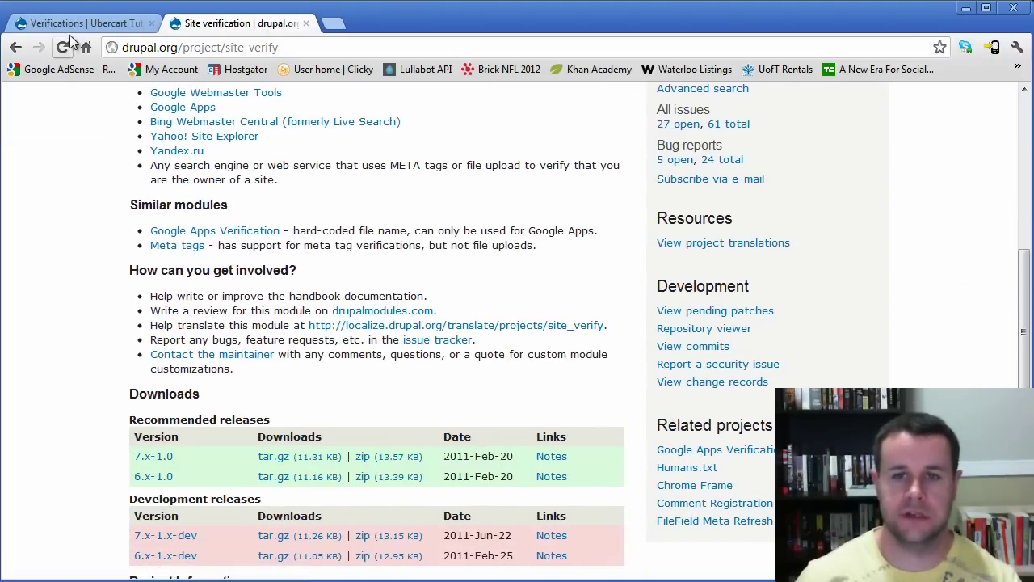
click(716, 456)
Back on the Bing verification form, try choosing a verification file, then cancel.
click(102, 27)
mouse_move(398, 94)
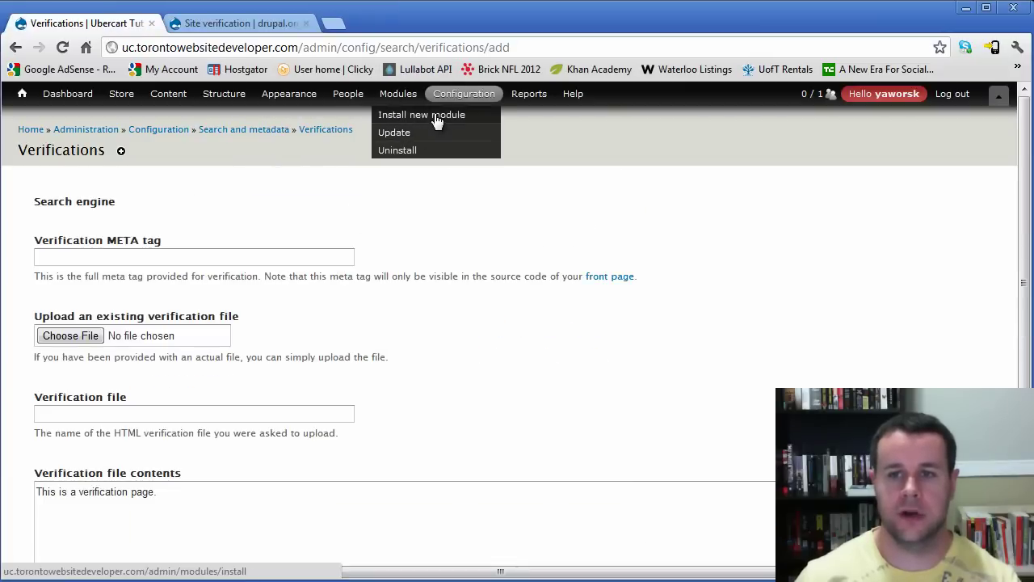
click(70, 335)
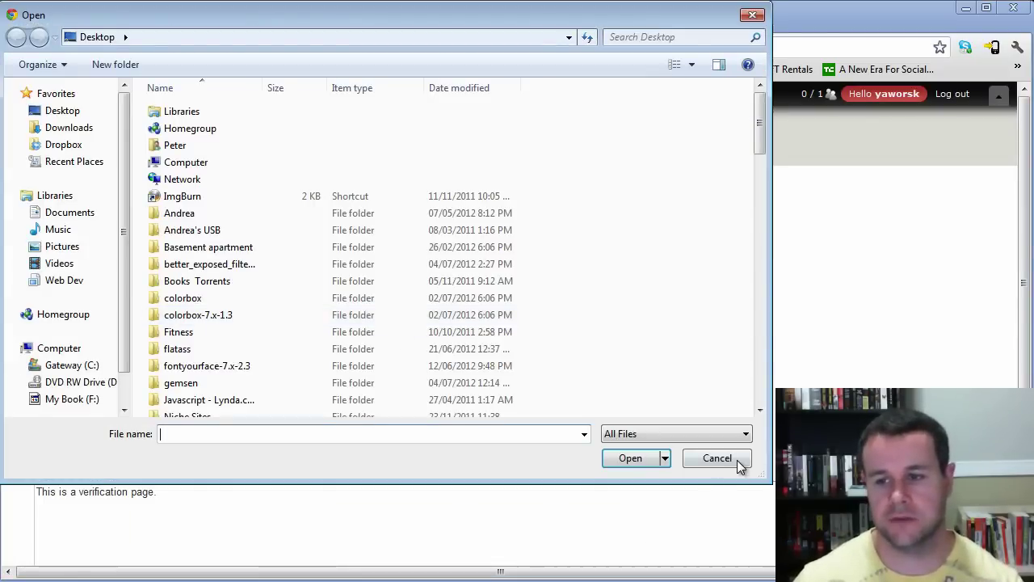
click(716, 456)
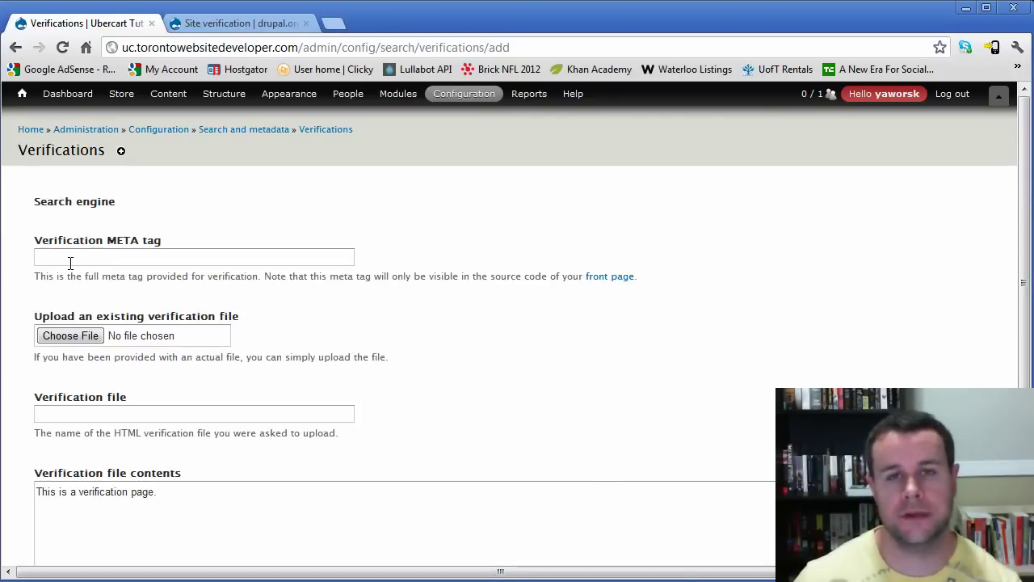
Inspect the empty Verification META tag field and the file contents on the form.
click(128, 258)
drag(161, 239, 101, 241)
click(148, 358)
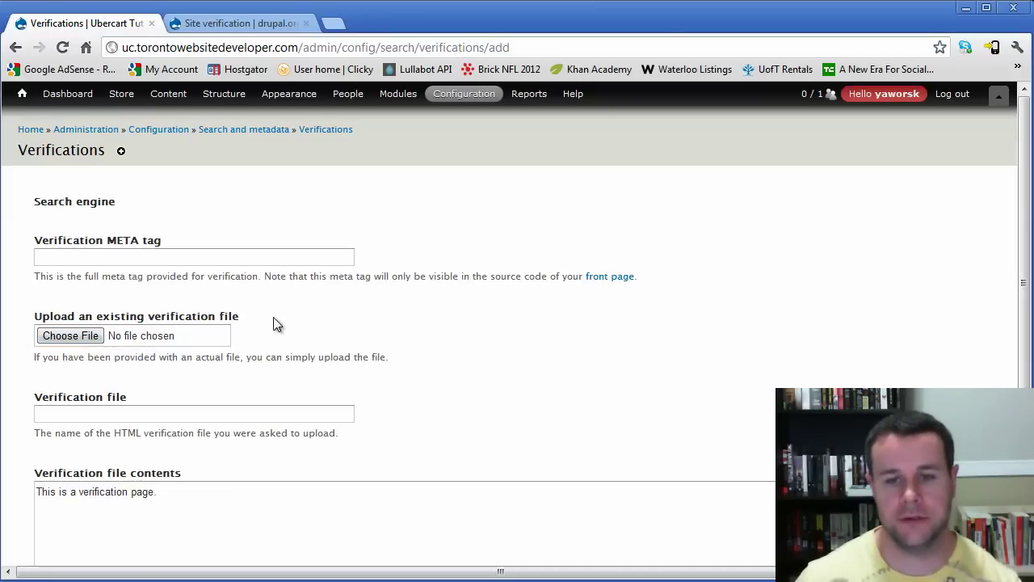
scroll(185, 392, down, 2)
scroll(500, 388, up, 2)
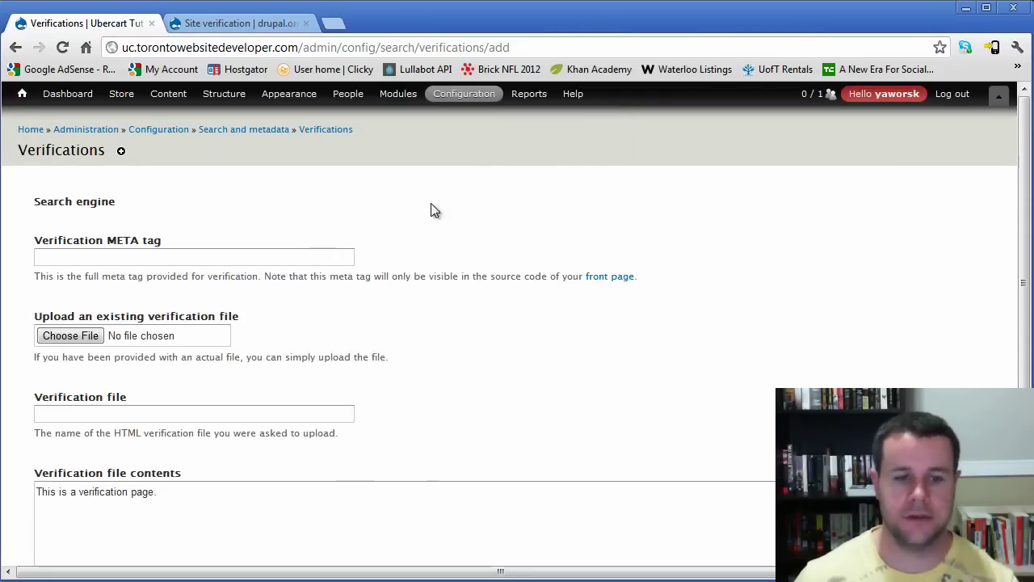
mouse_move(464, 94)
mouse_move(477, 231)
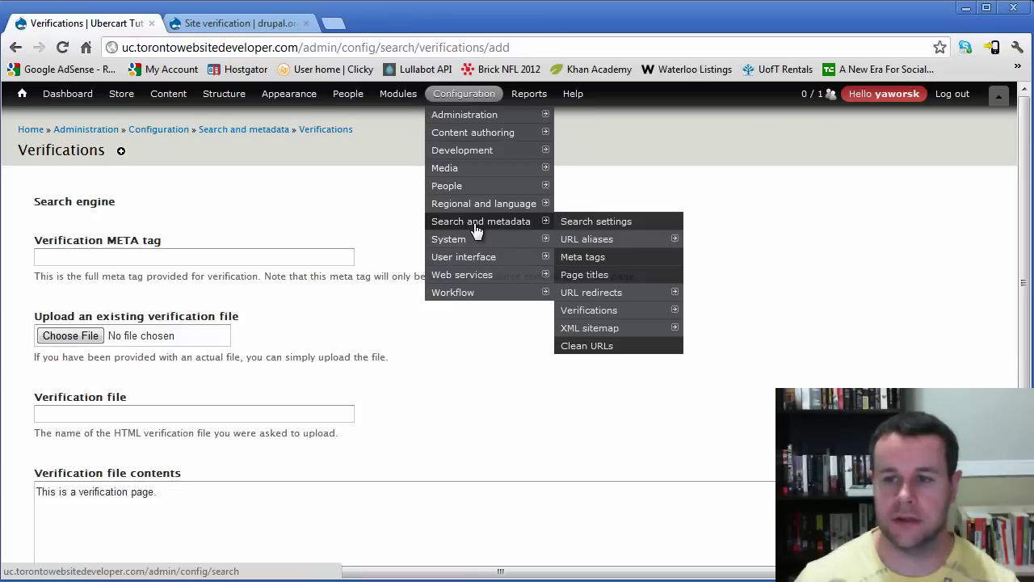
Open the Google Analytics settings and check the Web Property ID field holding 'UA-'.
click(613, 300)
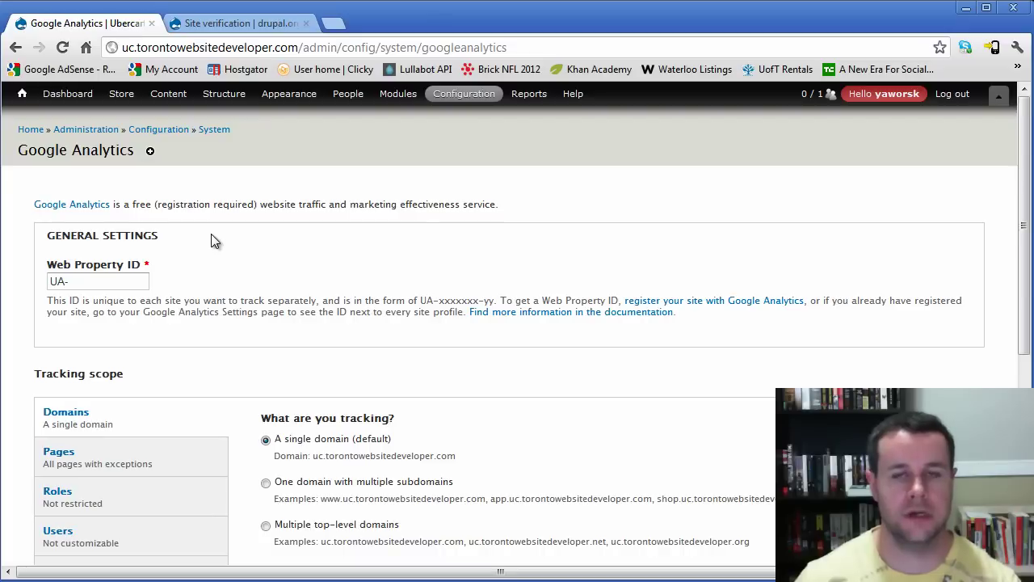
drag(74, 283, 50, 275)
click(51, 279)
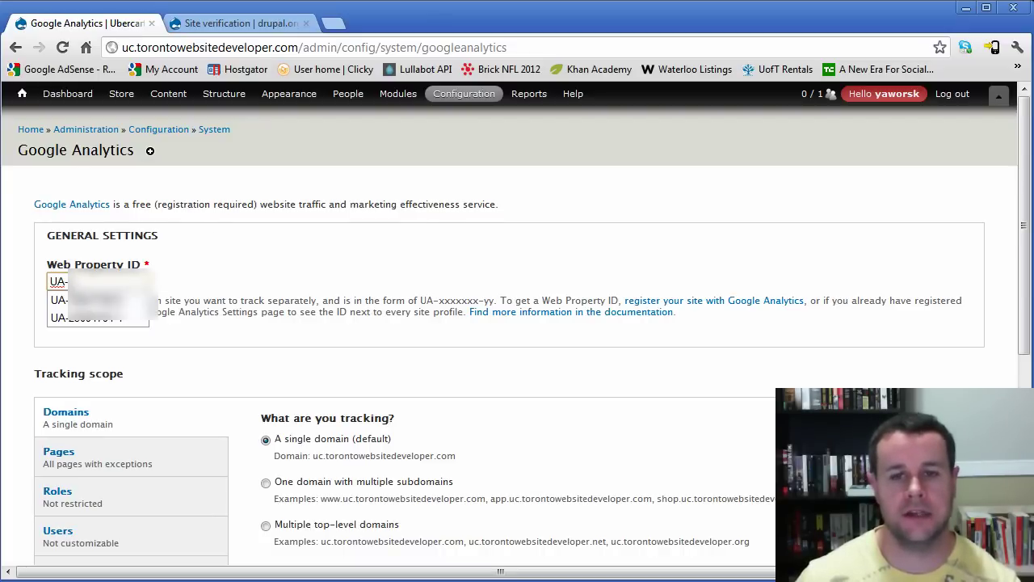
key(Escape)
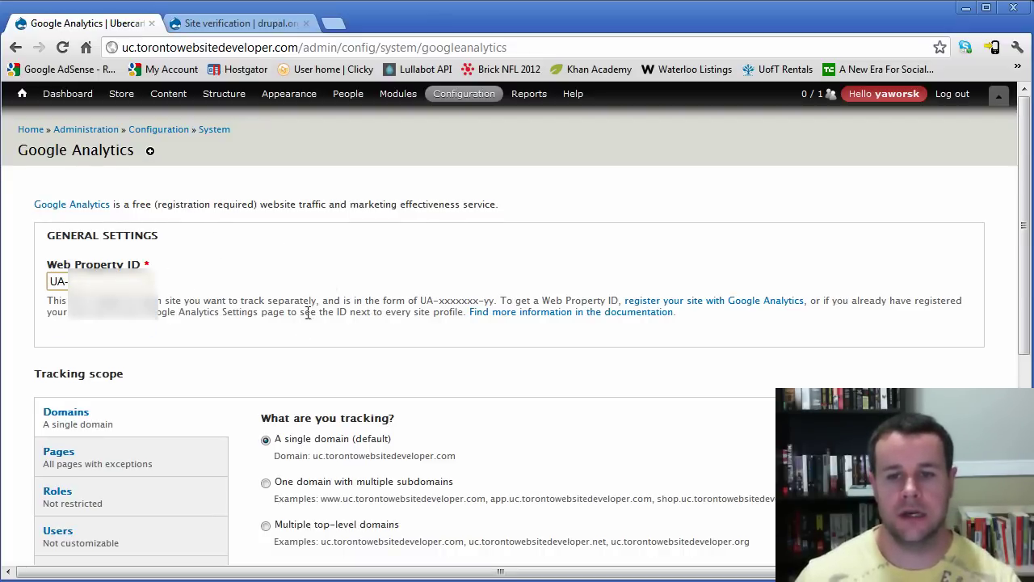
scroll(288, 334, down, 2)
scroll(289, 334, down, 2)
scroll(149, 259, up, 2)
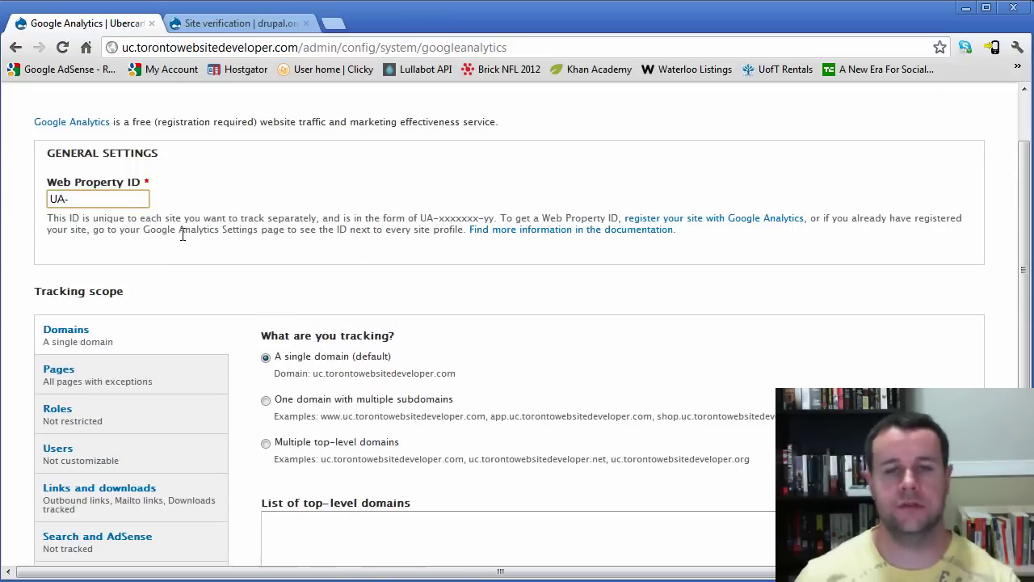
scroll(310, 242, down, 2)
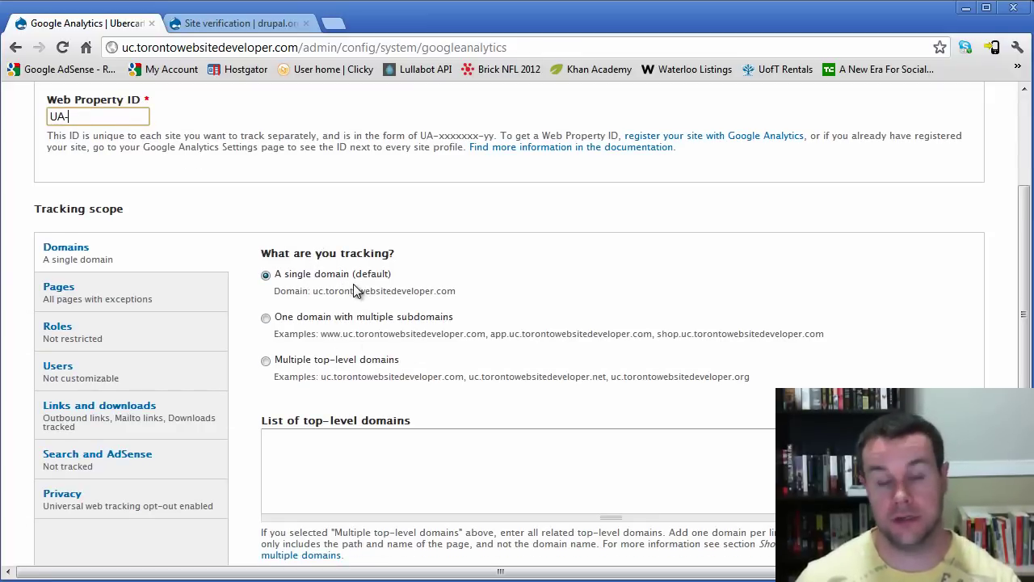
Review the page paths listed under Pages tracking, then move on to Roles tracking.
click(170, 303)
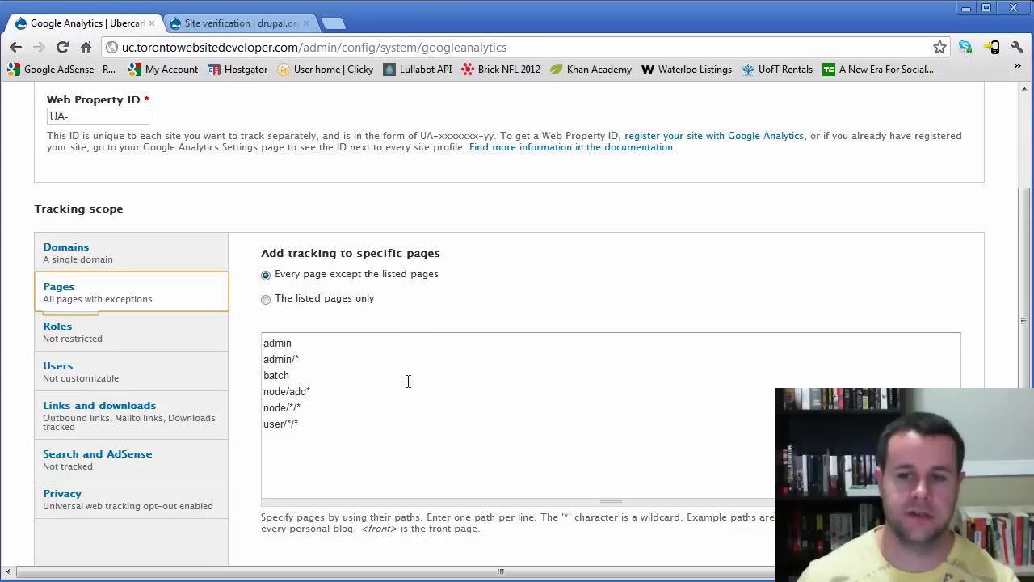
drag(307, 430, 250, 340)
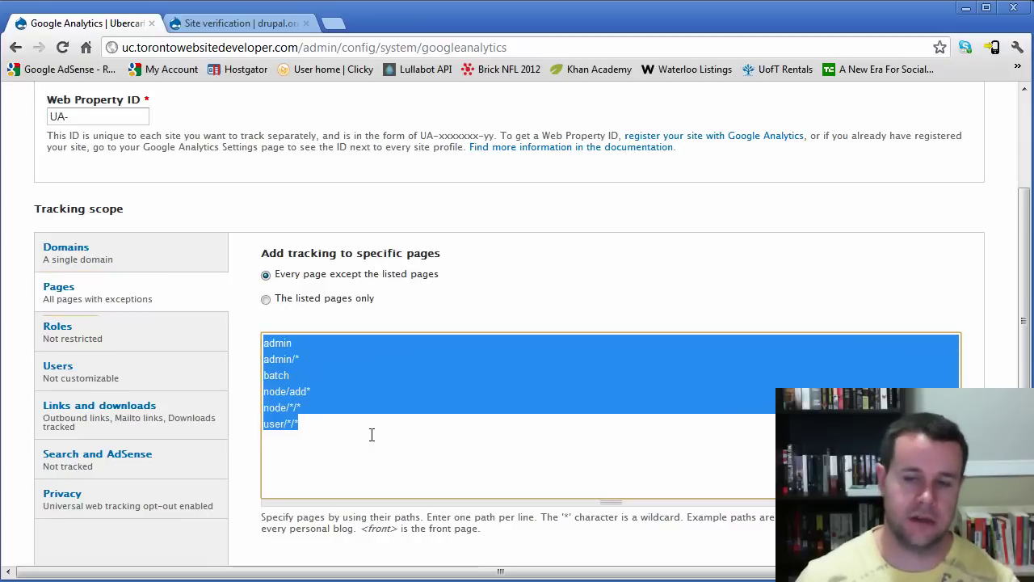
click(370, 433)
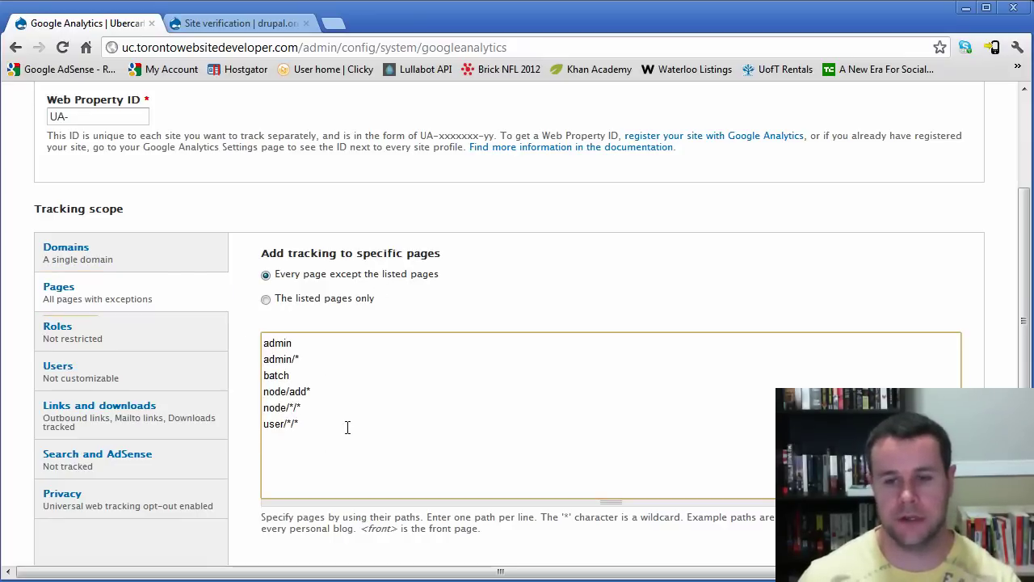
key(ctrl+a)
click(374, 430)
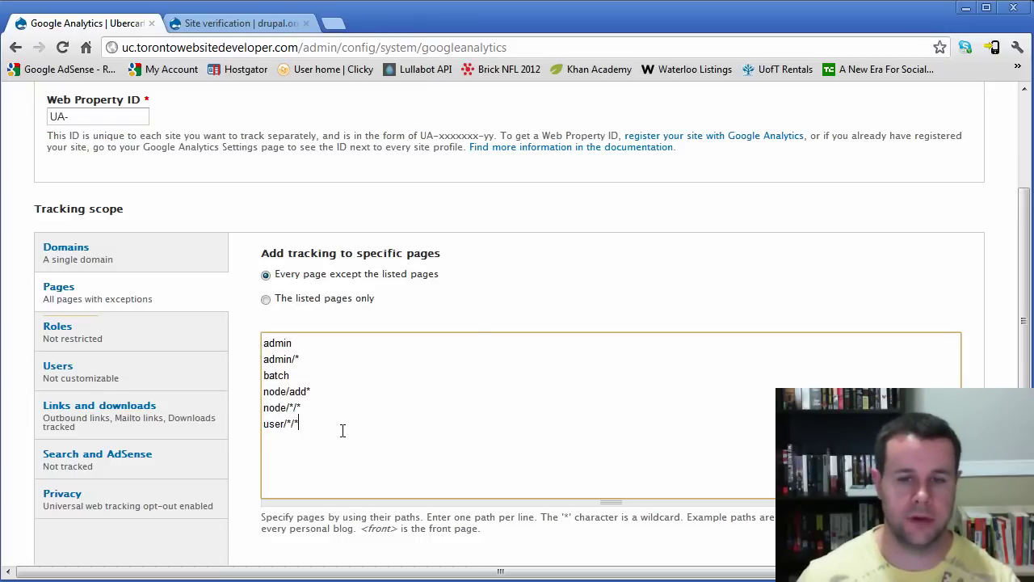
click(113, 333)
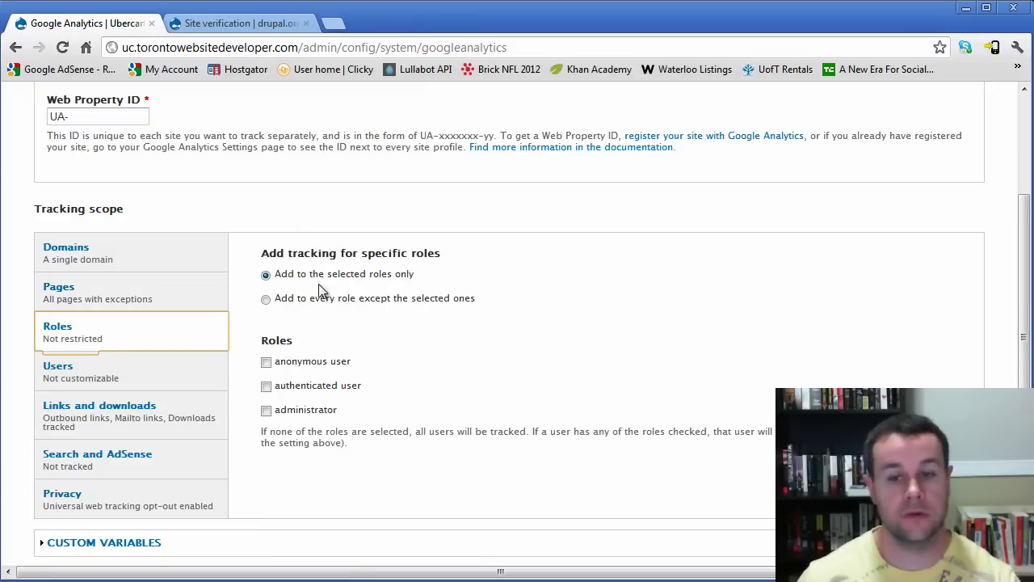
Restrict Google Analytics tracking to the administrator role.
click(285, 408)
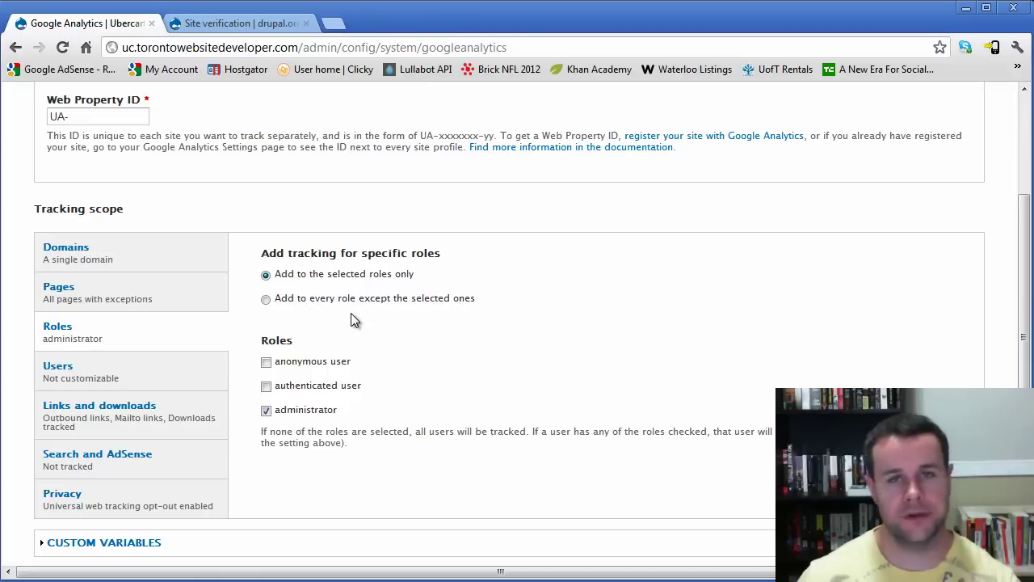
scroll(359, 348, down, 2)
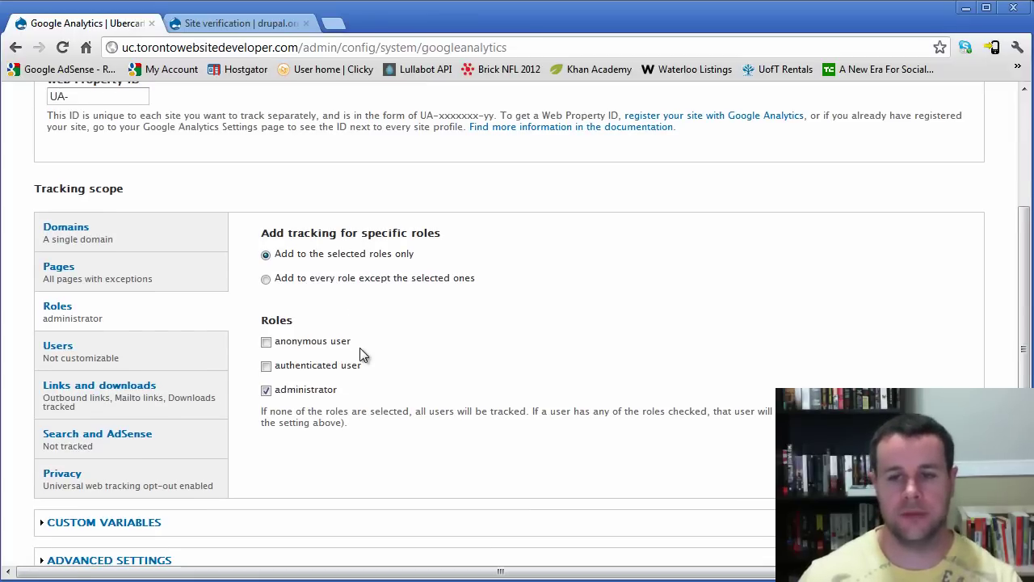
scroll(363, 367, down, 2)
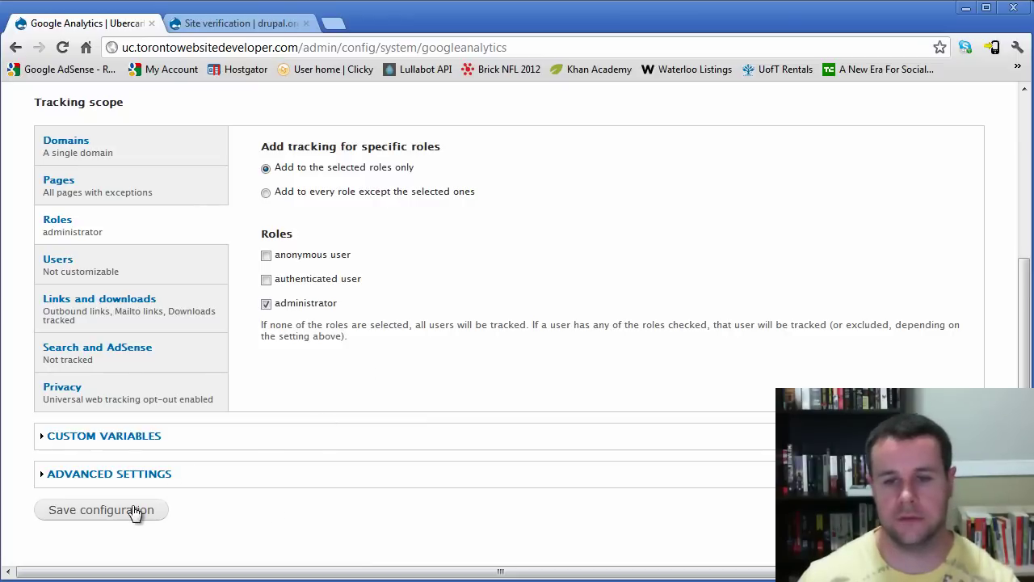
Review the Users, Links and downloads, Privacy and Search and AdSense options, then expand Custom Variables.
click(103, 269)
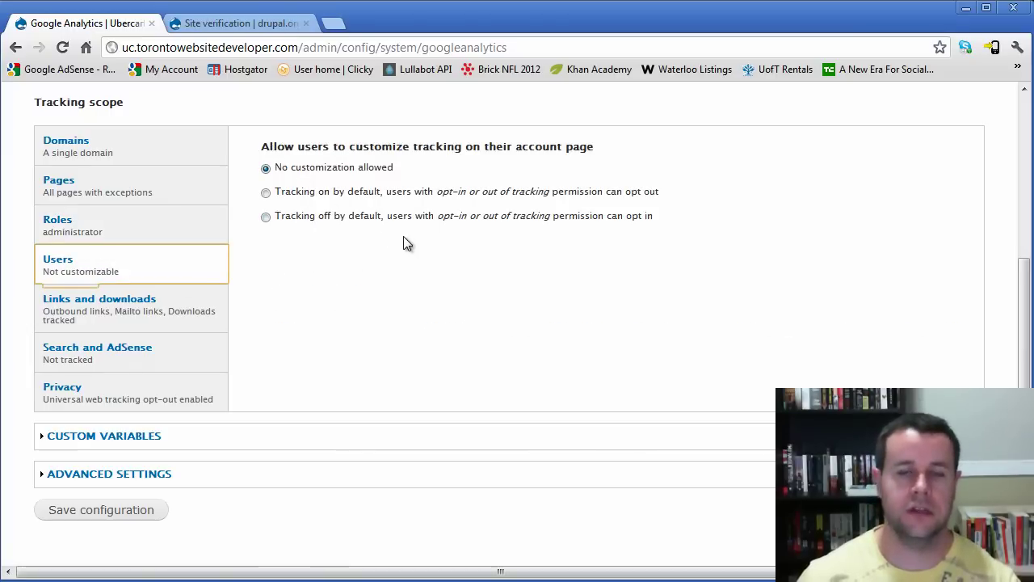
click(156, 322)
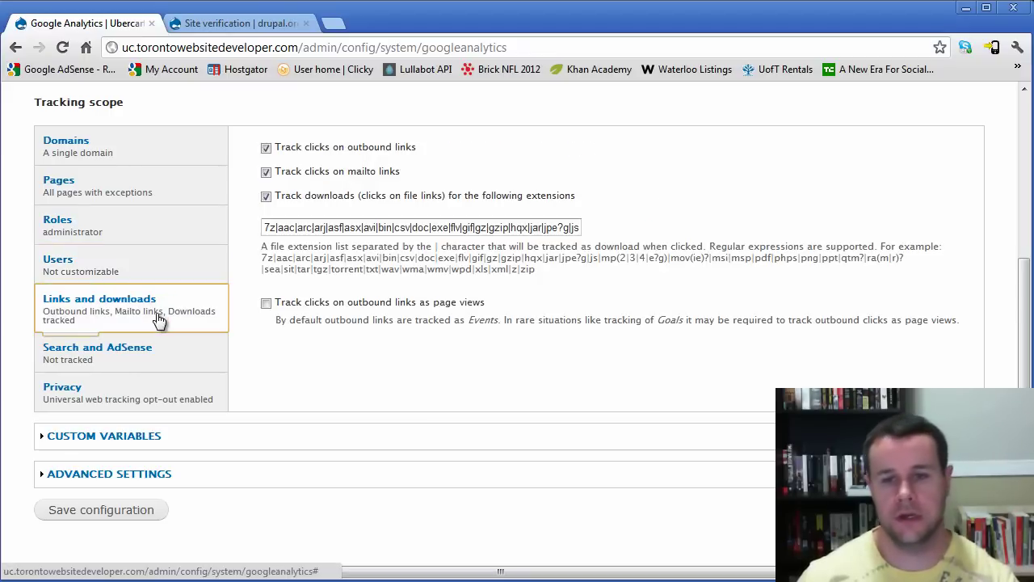
click(118, 408)
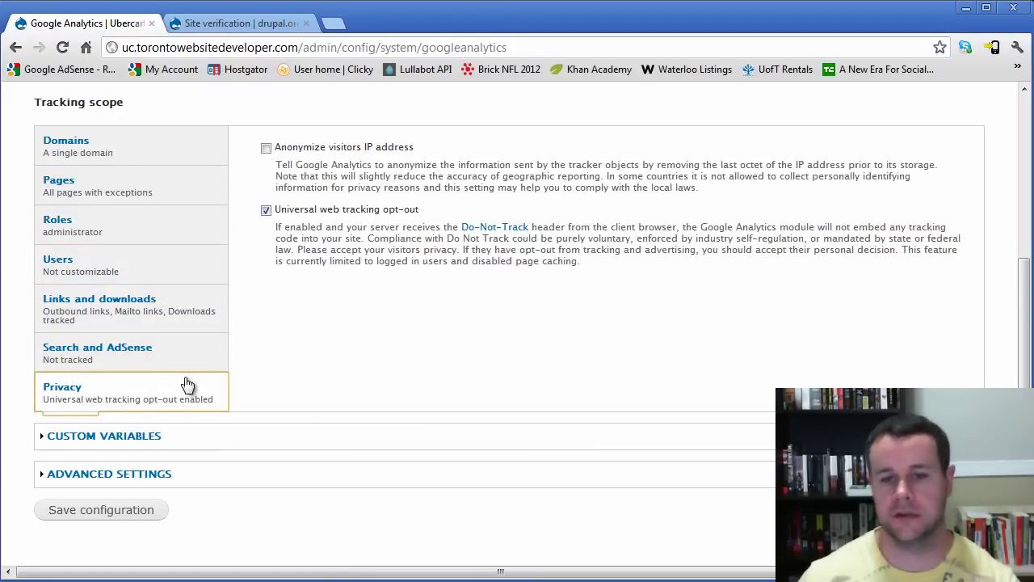
click(160, 366)
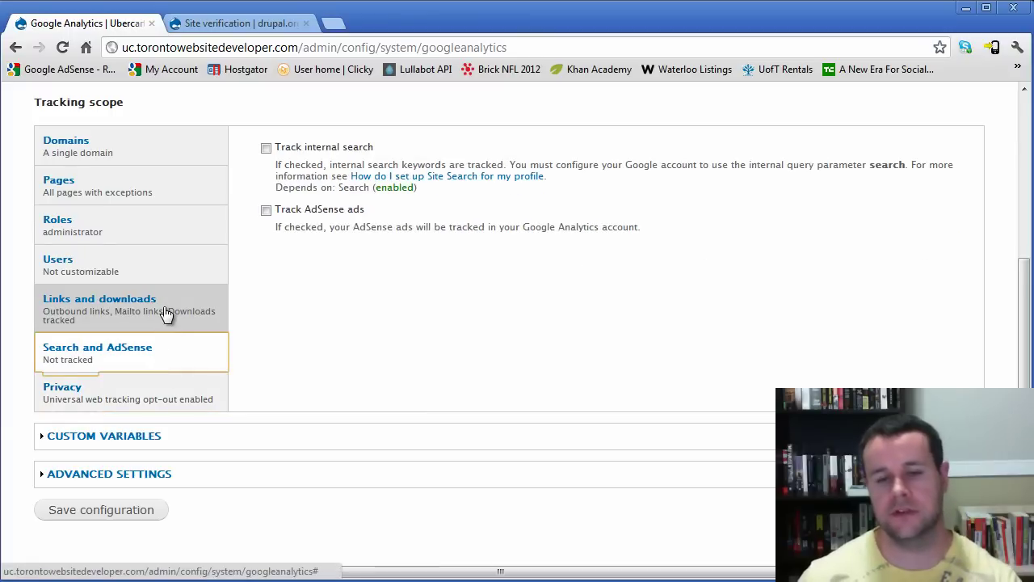
click(125, 436)
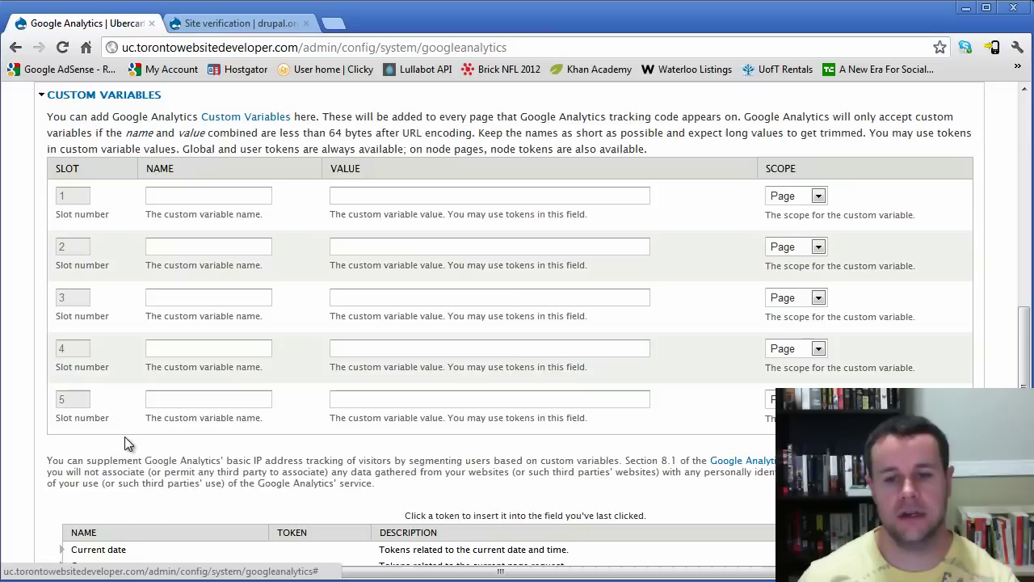
Collapse Custom Variables, expand and collapse Advanced Settings, and return to the page top.
scroll(317, 364, up, 2)
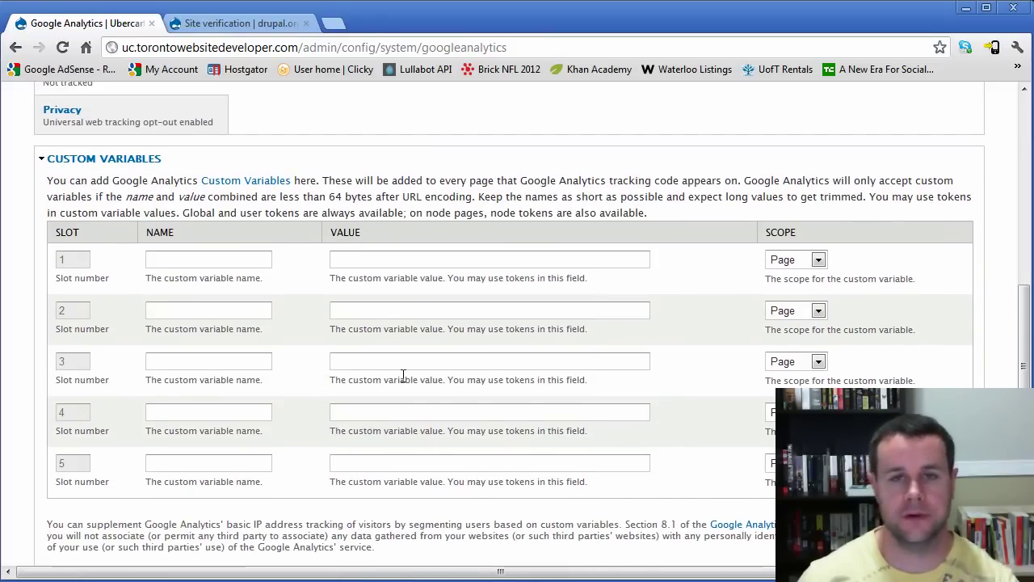
scroll(401, 377, down, 1)
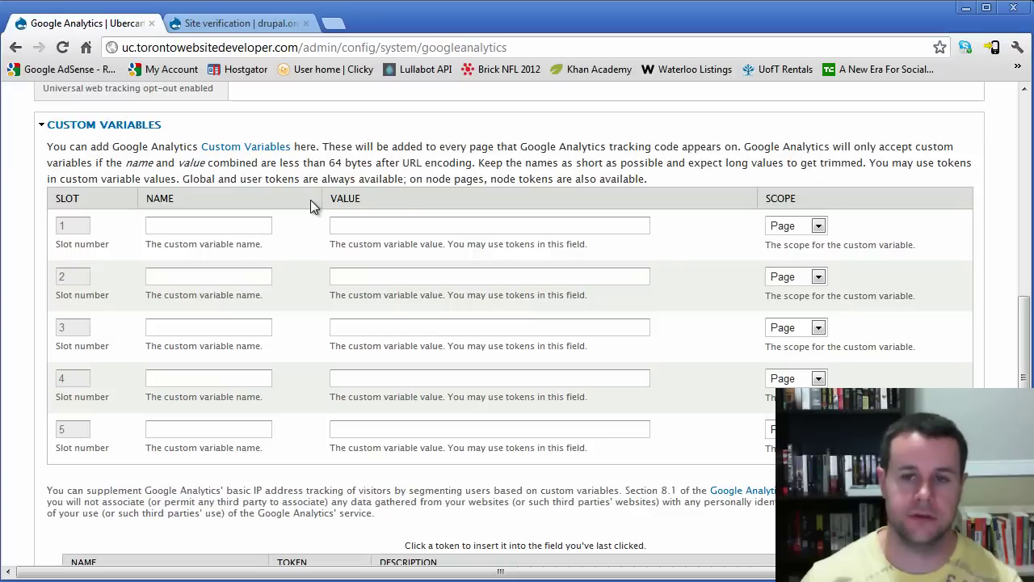
click(99, 128)
click(137, 467)
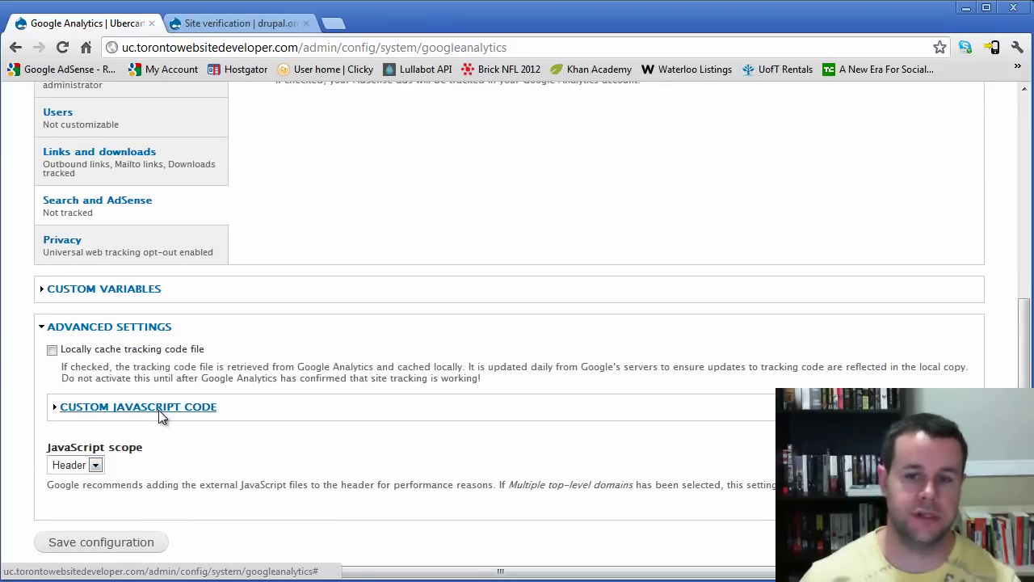
click(113, 326)
scroll(331, 408, up, 4)
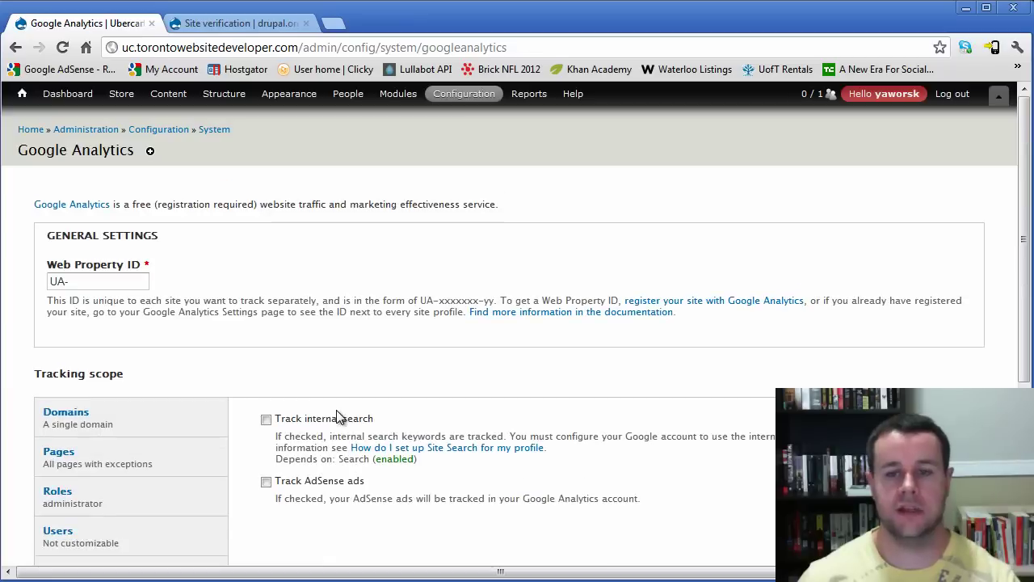